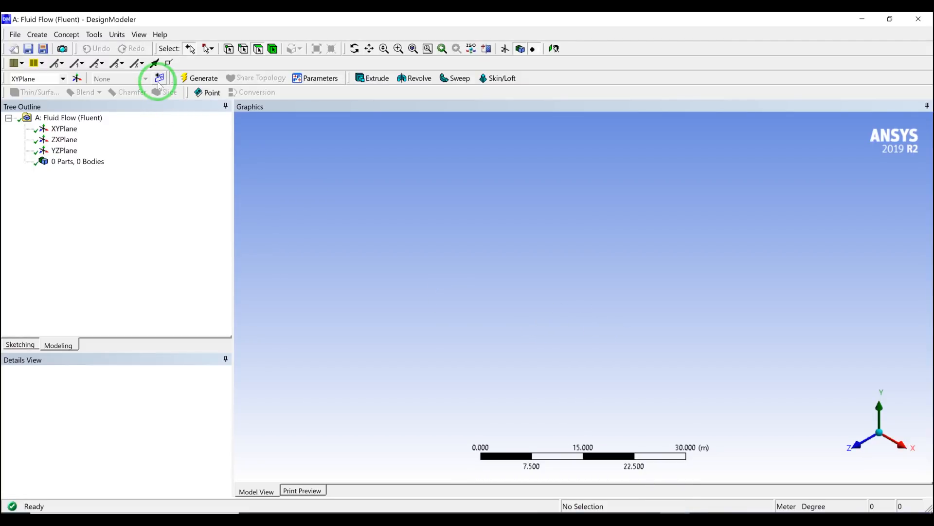
# Step: Create a new sketch on the XY plane, viewed normal to the plane, and switch to sketching
pyautogui.click(58, 128)
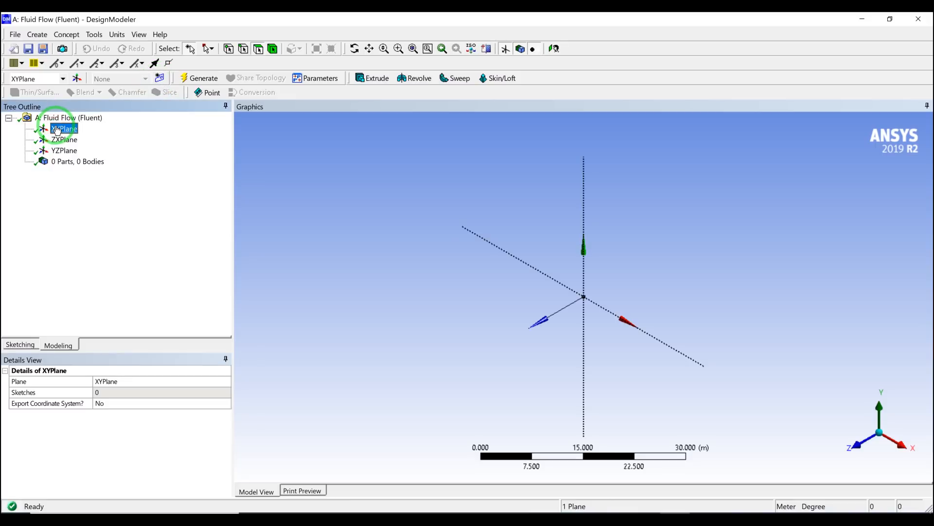
pyautogui.click(857, 453)
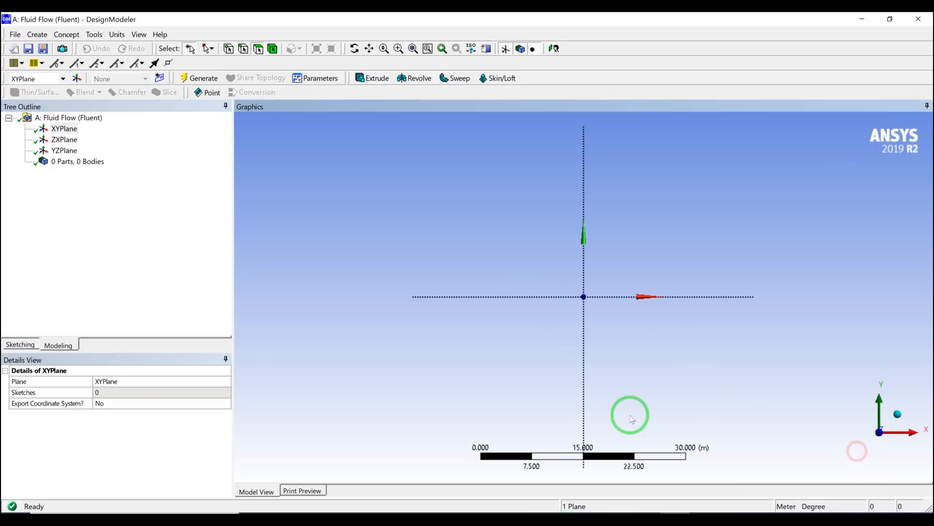
pyautogui.click(50, 129)
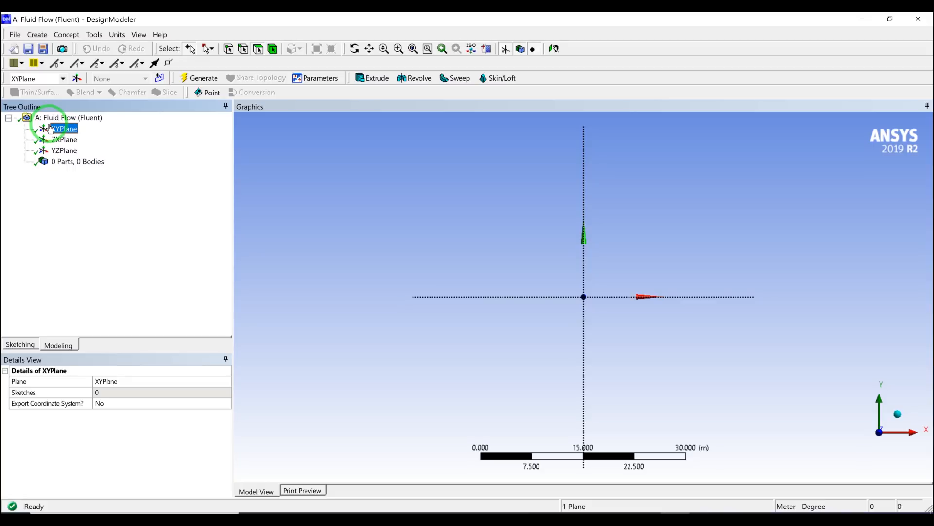
pyautogui.click(161, 79)
pyautogui.click(23, 343)
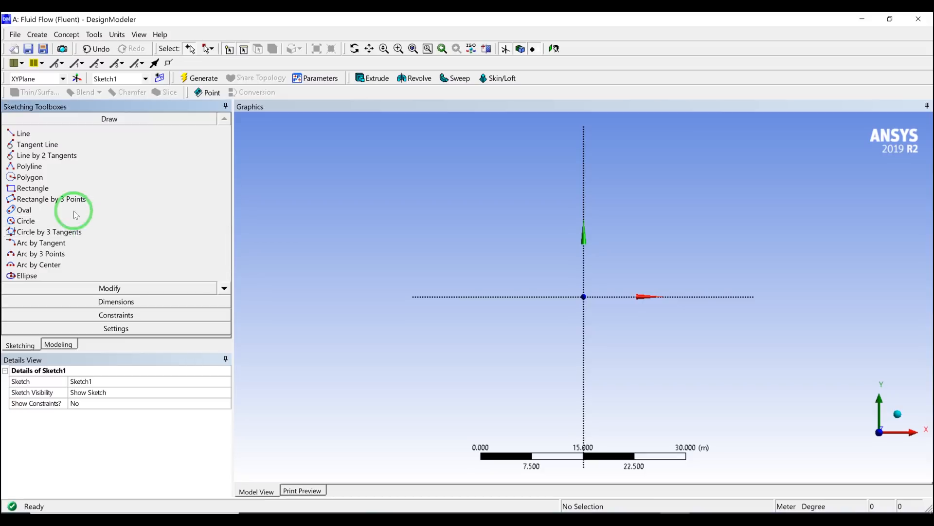
pyautogui.click(41, 191)
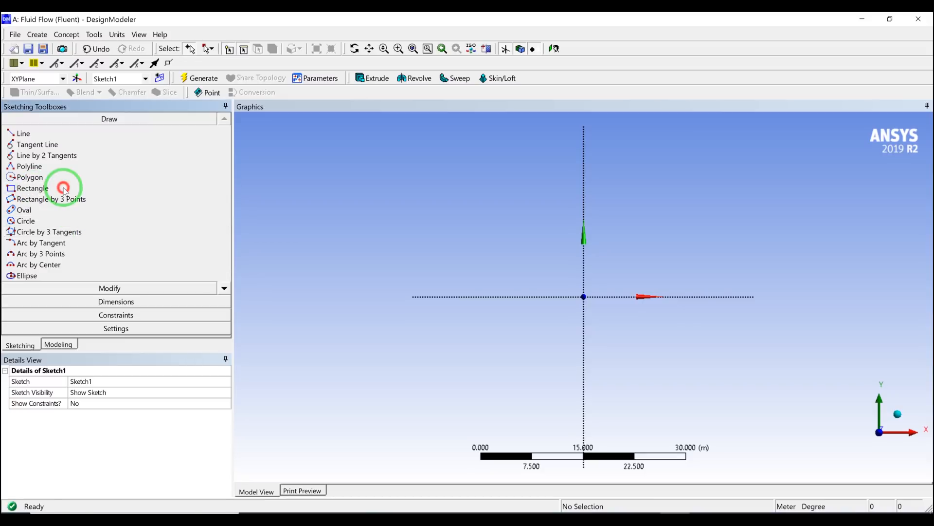
pyautogui.click(584, 296)
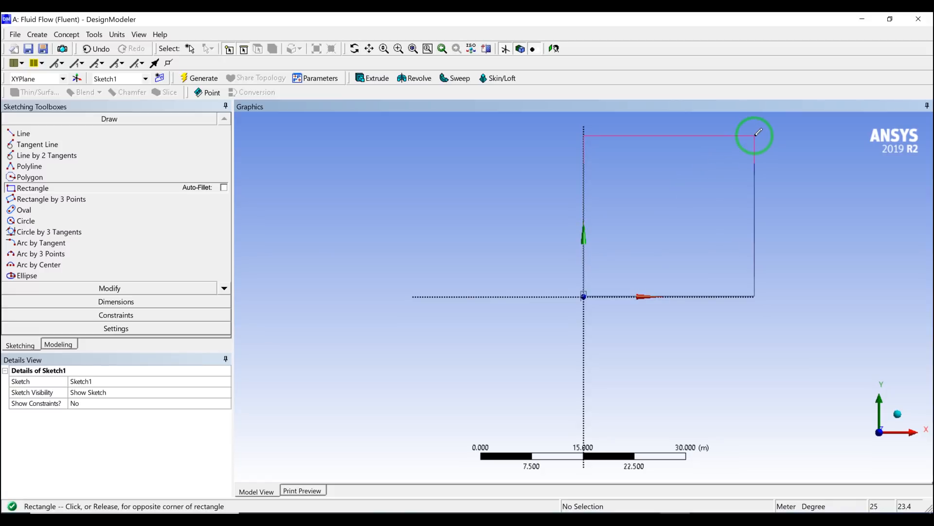
pyautogui.press('Escape')
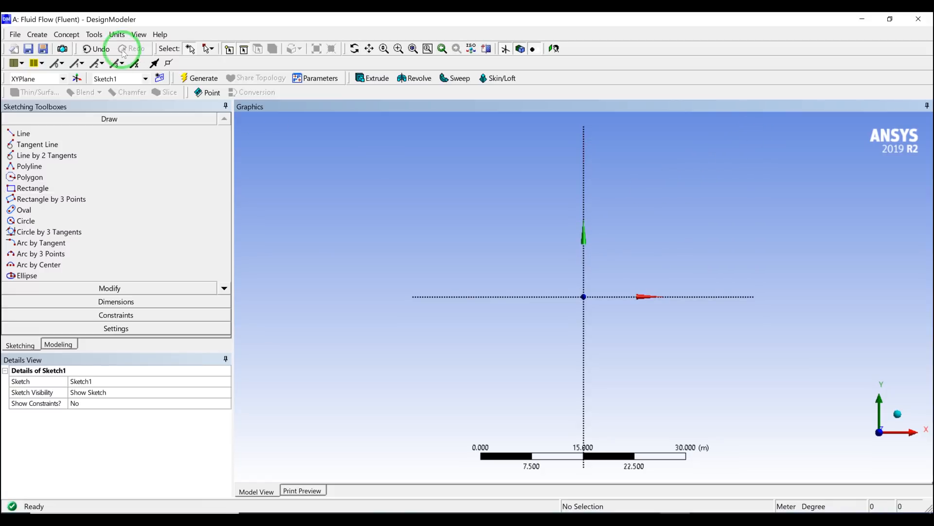
# Step: Set the model's length units to millimetres and fit the view
pyautogui.click(117, 34)
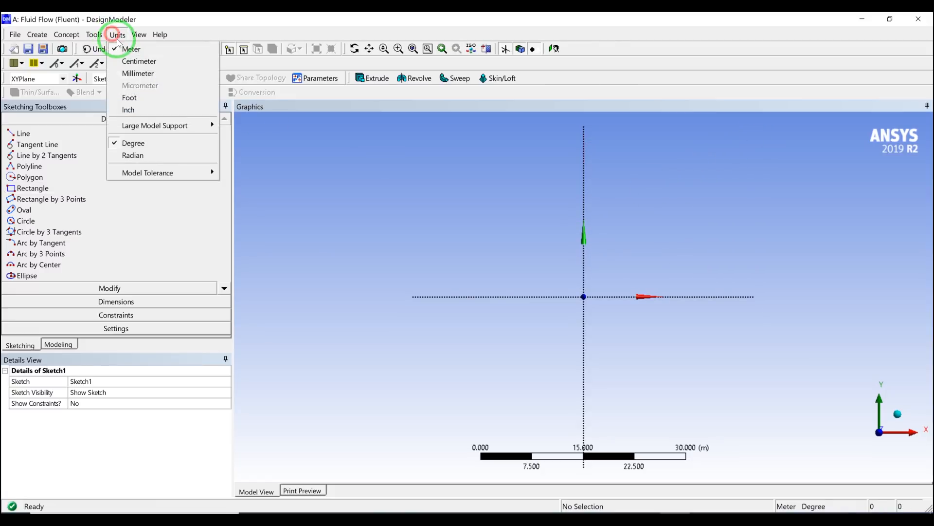
pyautogui.click(139, 73)
pyautogui.click(413, 49)
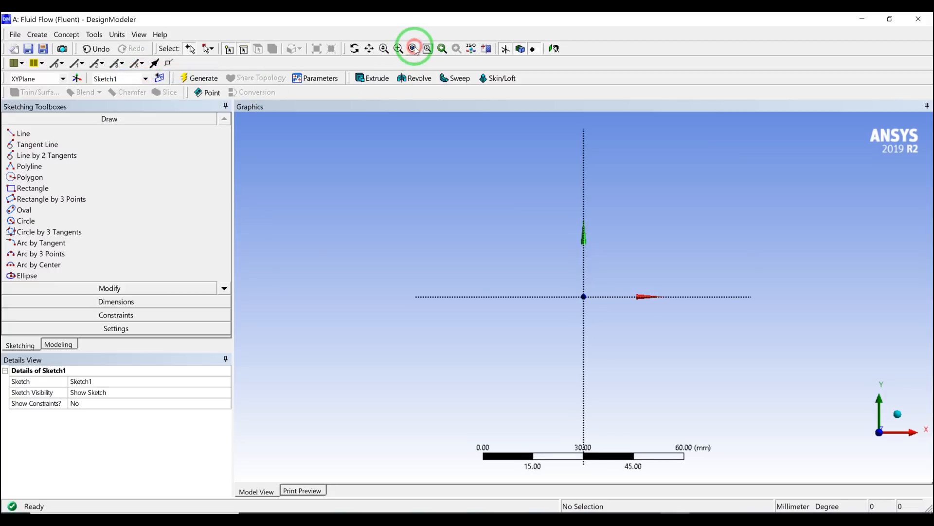
pyautogui.click(35, 188)
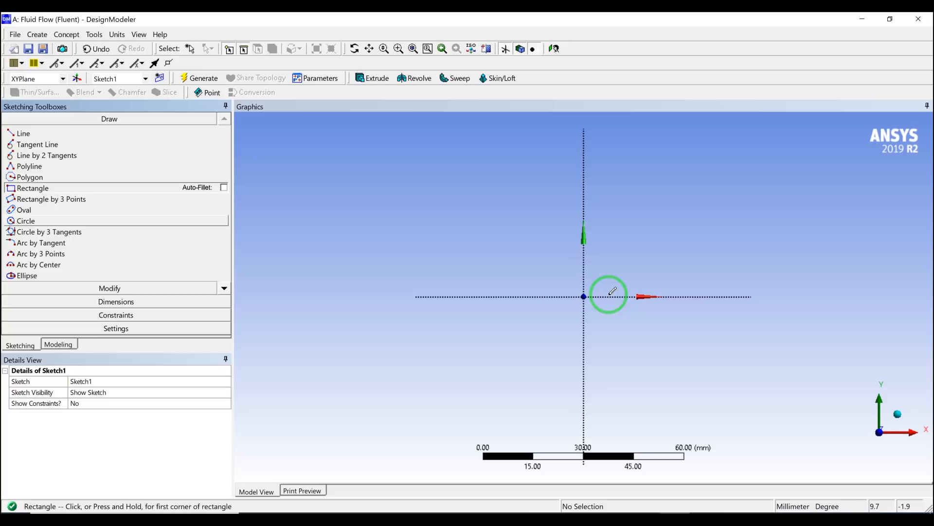
pyautogui.click(583, 296)
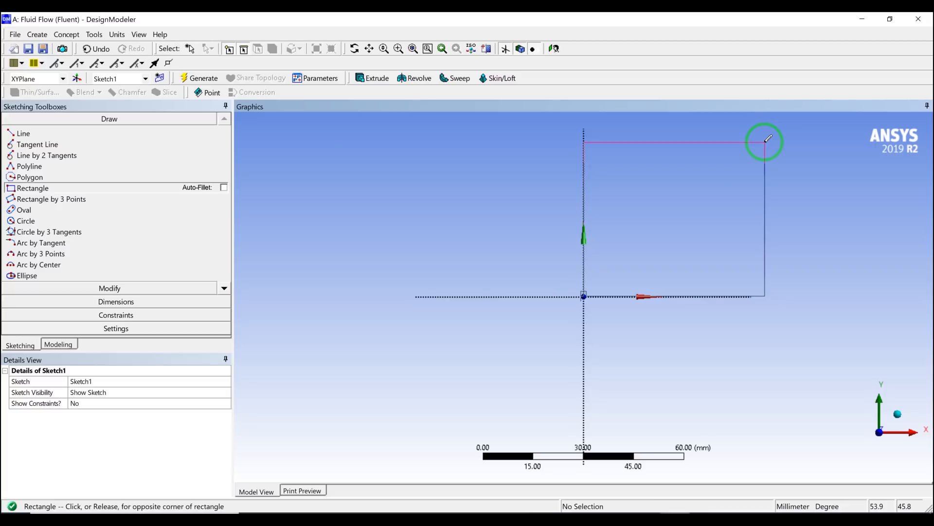
pyautogui.press('Escape')
# Step: Sketch a rectangle about 36 mm wide from the origin into the positive X, positive Y quadrant
pyautogui.click(32, 188)
pyautogui.scroll(10, 594, 289)
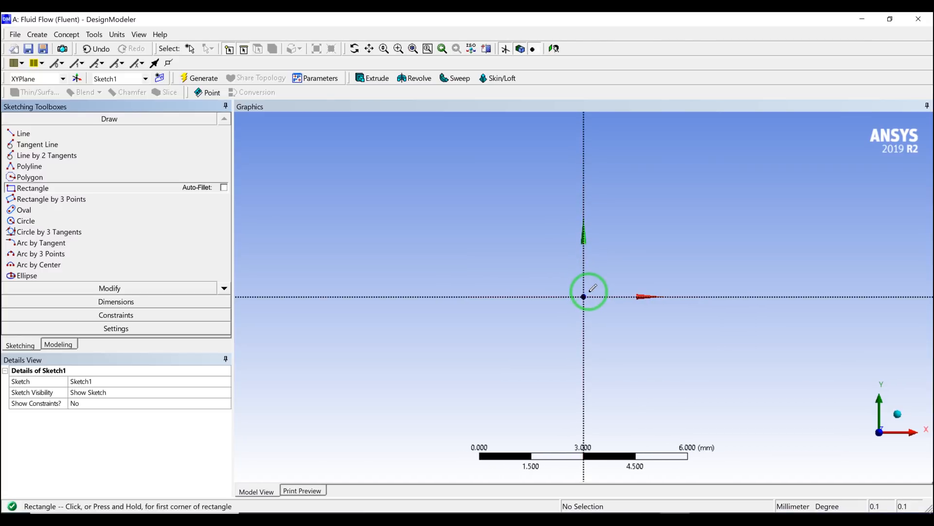
pyautogui.scroll(1, 593, 288)
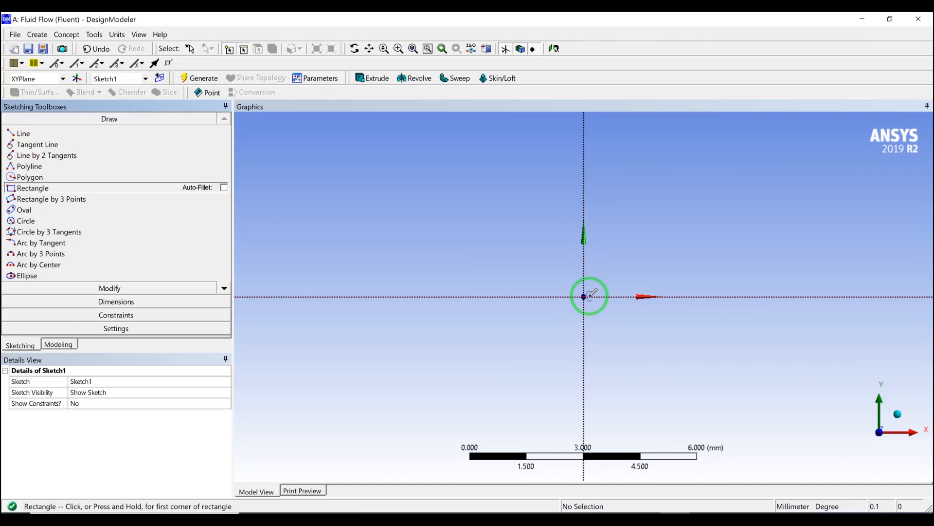
pyautogui.click(589, 296)
pyautogui.scroll(3, 730, 161)
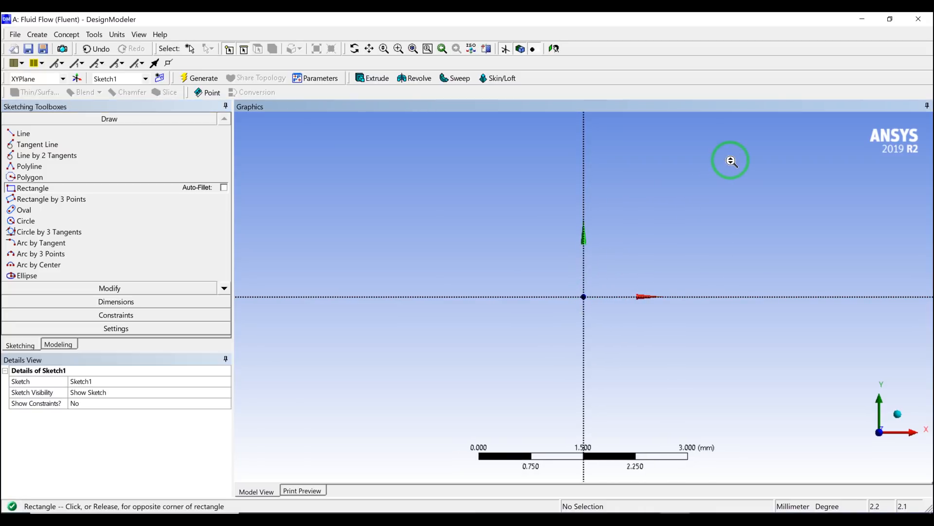
pyautogui.scroll(-6, 697, 191)
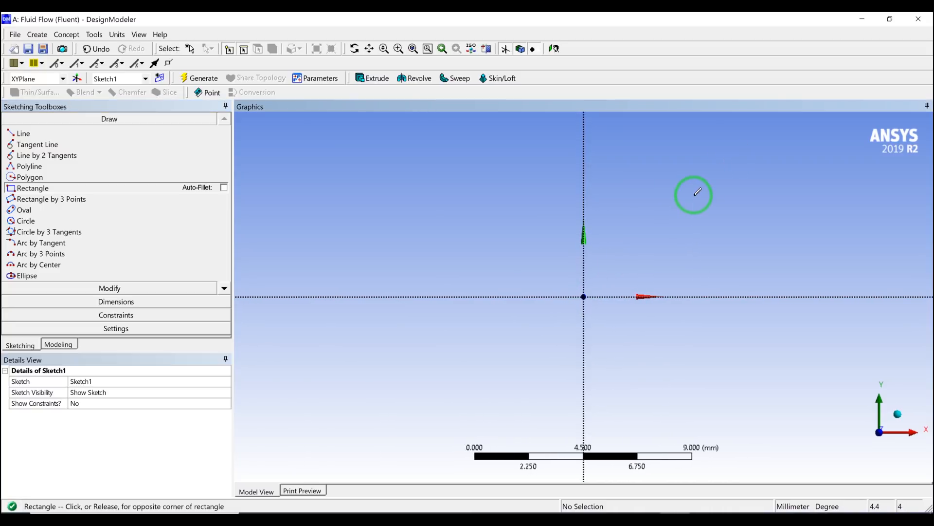
pyautogui.scroll(-5, 709, 162)
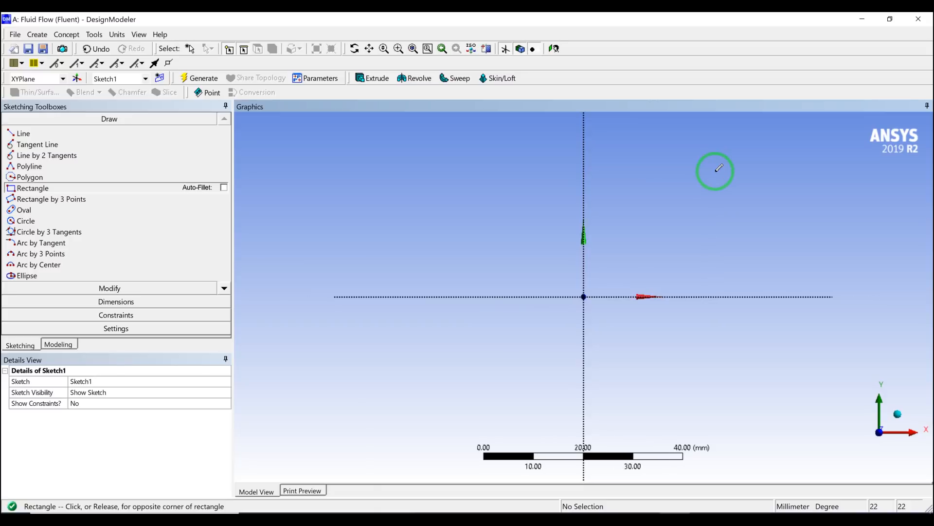
pyautogui.click(738, 141)
# Step: Sketch a second, slightly larger rectangle from the origin into the negative X, negative Y quadrant
pyautogui.scroll(5, 583, 296)
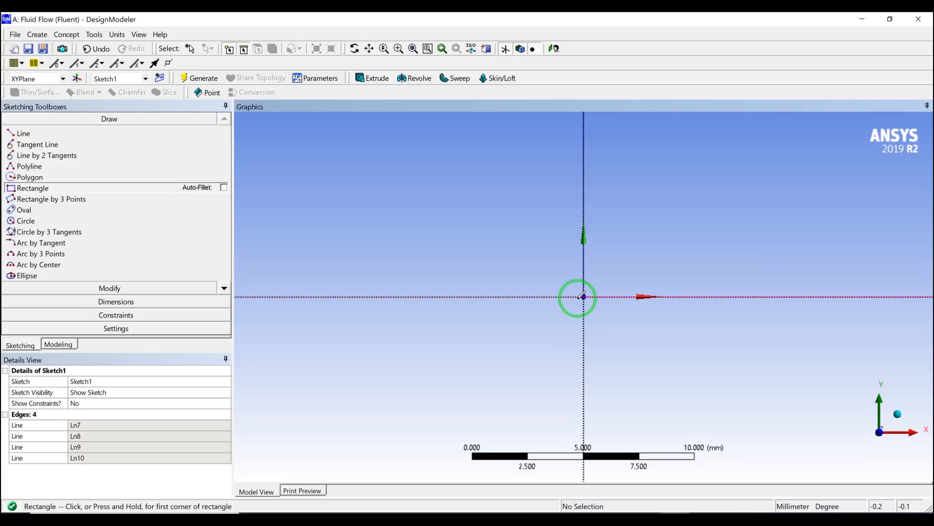
pyautogui.scroll(5, 583, 296)
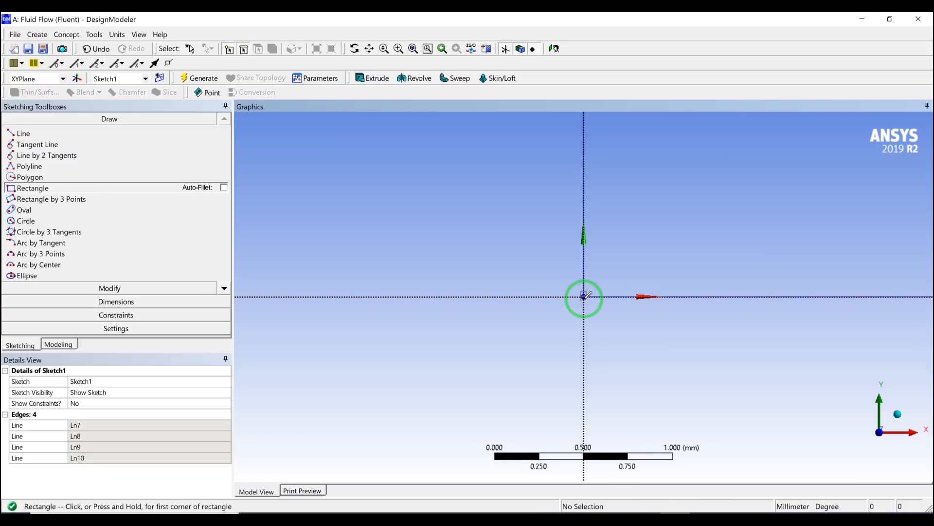
pyautogui.click(582, 296)
pyautogui.scroll(-3, 501, 375)
pyautogui.scroll(-3, 502, 377)
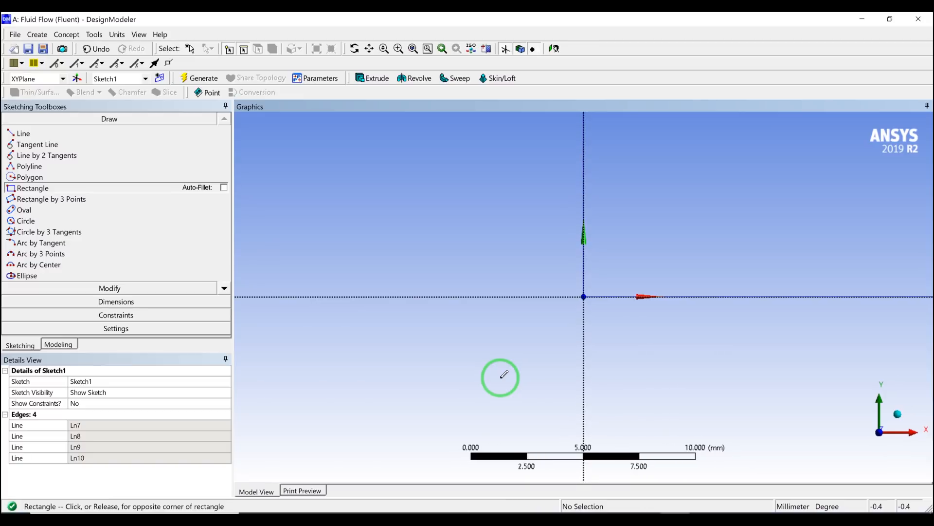
pyautogui.scroll(-3, 471, 403)
pyautogui.scroll(-5, 473, 404)
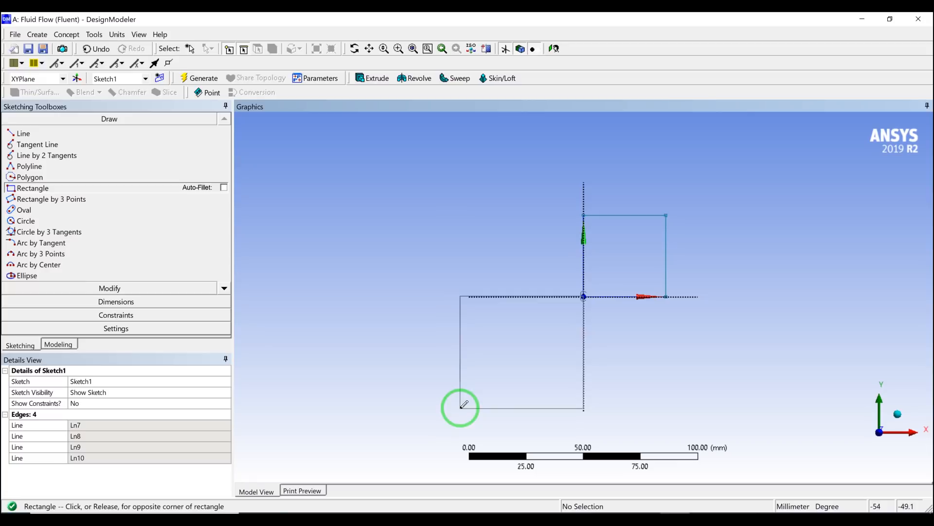
pyautogui.click(480, 393)
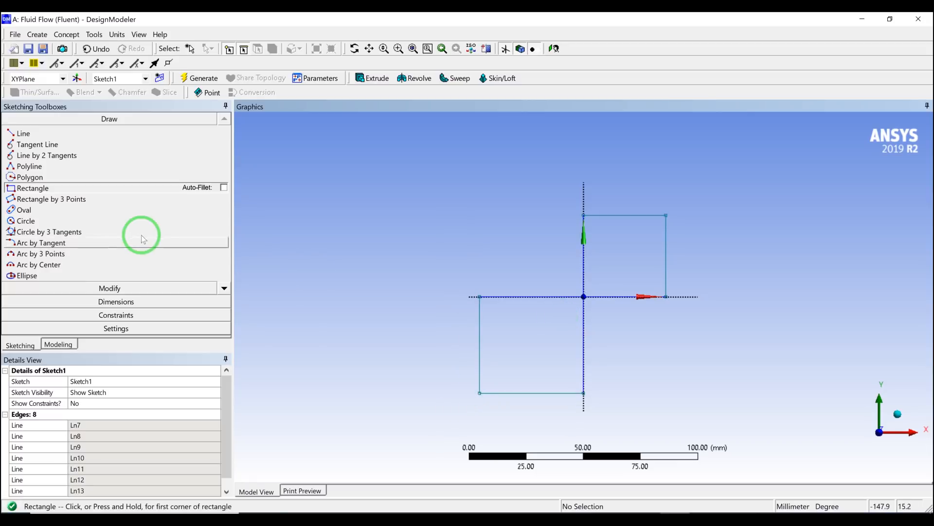
# Step: Draw a quarter arc centred on the origin, radius about 7 mm, from the positive X axis to the negative Y axis
pyautogui.click(35, 267)
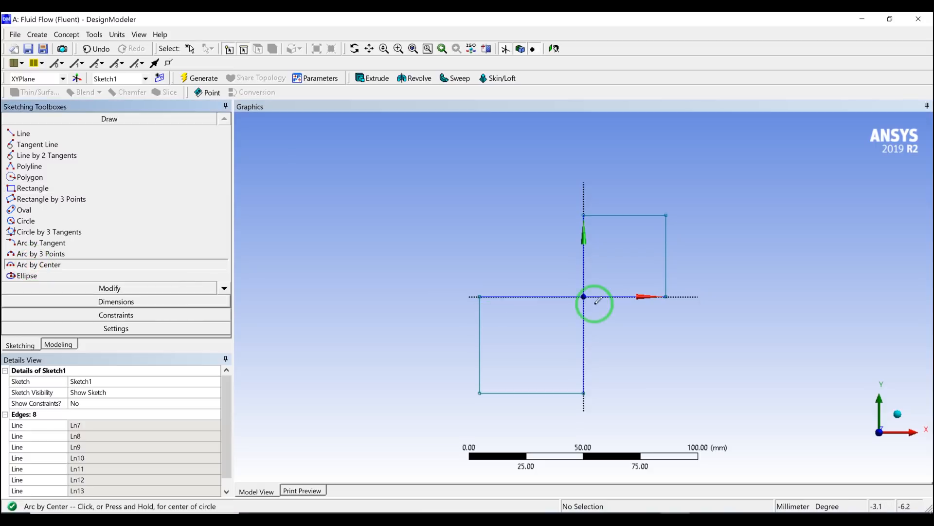
pyautogui.scroll(8, 586, 294)
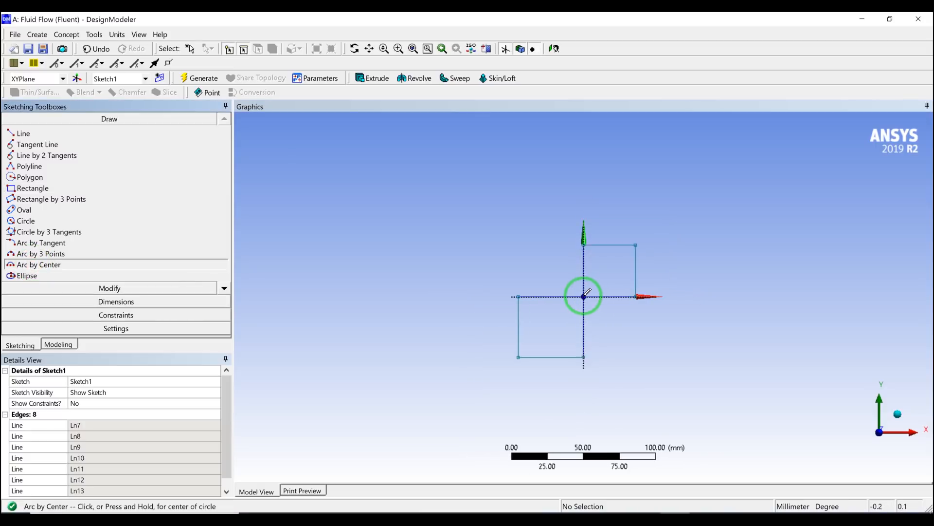
pyautogui.click(583, 296)
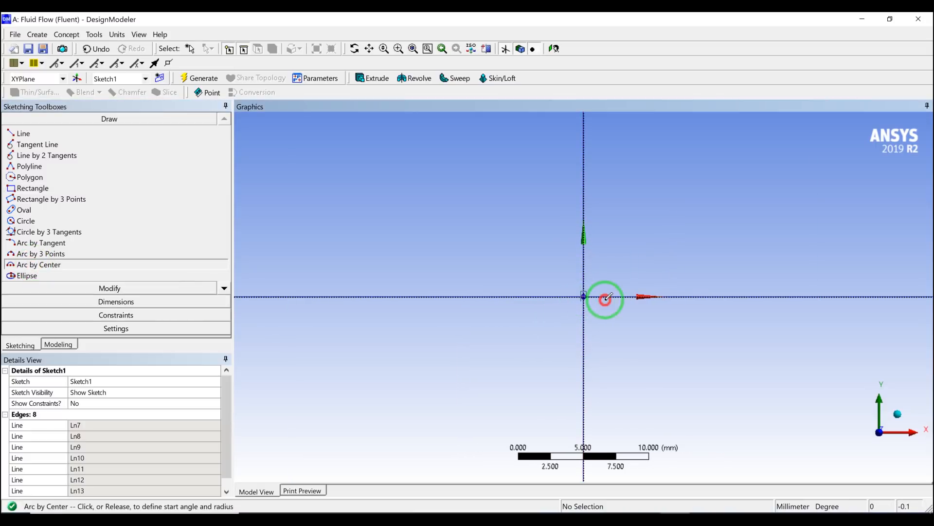
pyautogui.click(674, 298)
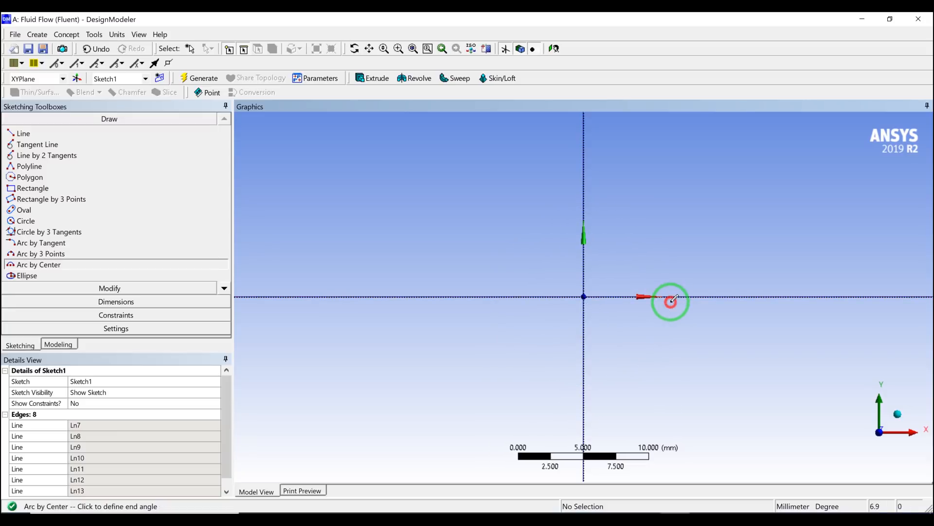
pyautogui.click(584, 362)
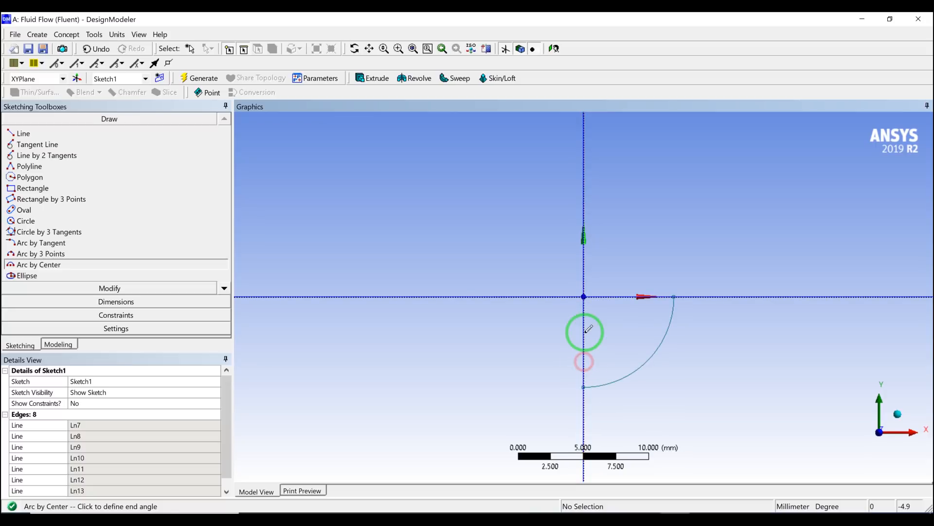
# Step: Draw a larger concentric quarter arc, radius about 9 mm, from the positive X axis to the negative Y axis
pyautogui.click(583, 297)
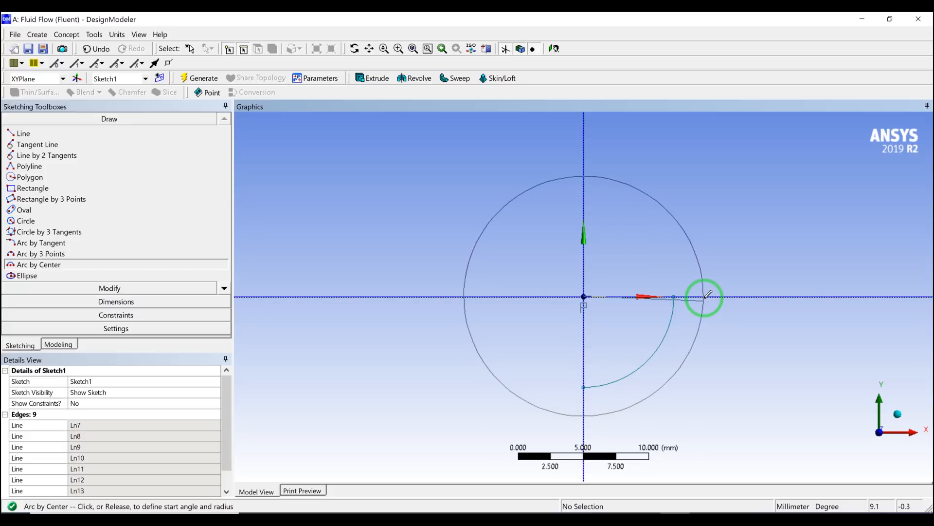
pyautogui.click(699, 334)
pyautogui.click(583, 395)
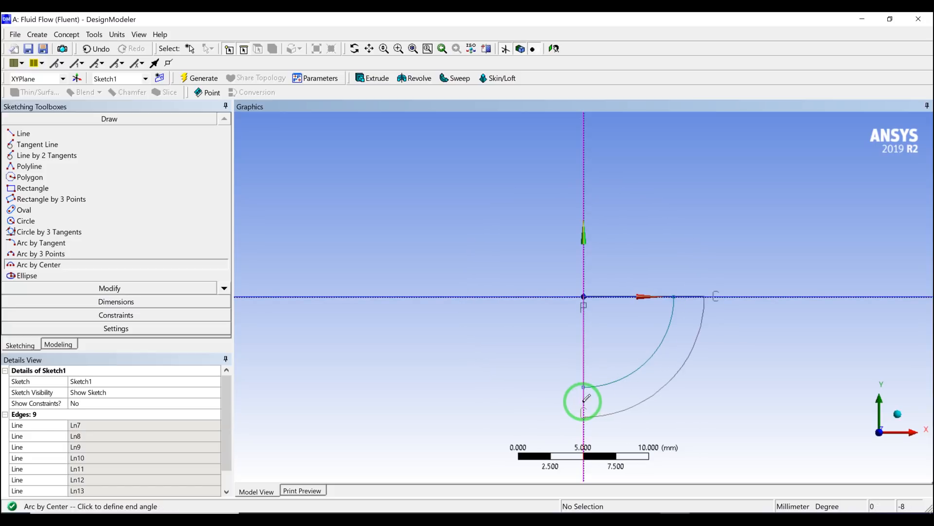
pyautogui.scroll(1, 590, 386)
pyautogui.scroll(-5, 589, 386)
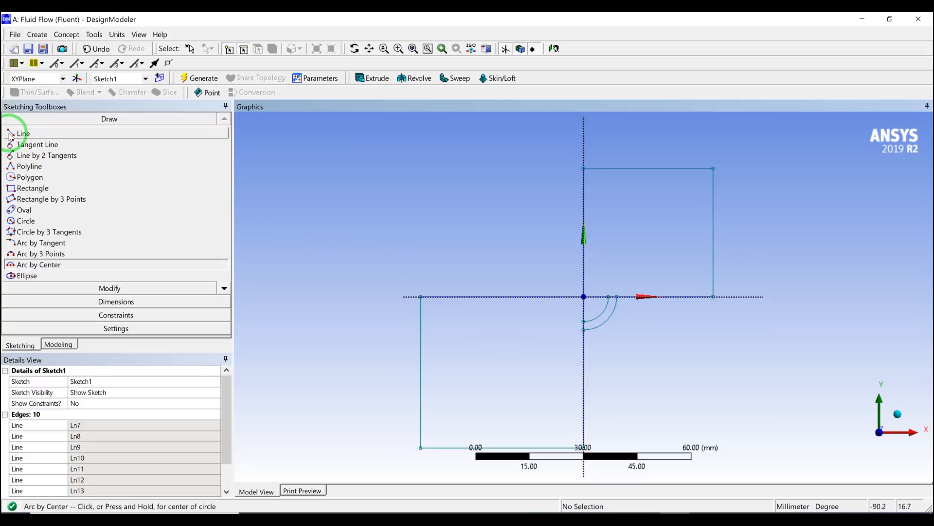
pyautogui.click(19, 133)
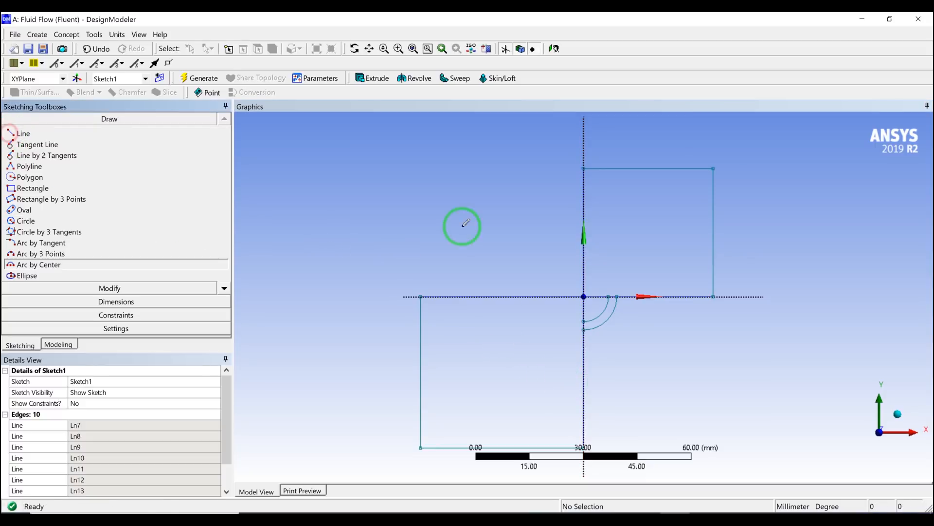
pyautogui.click(571, 295)
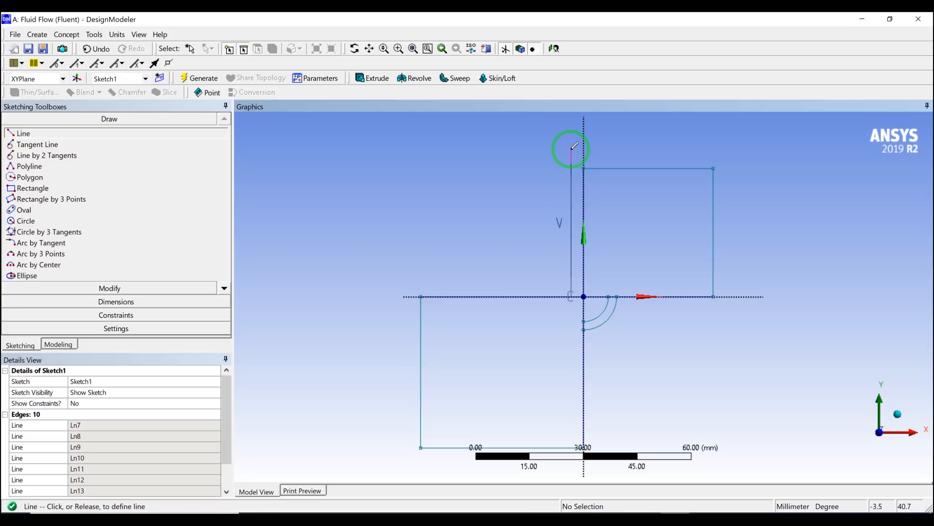
pyautogui.press('Escape')
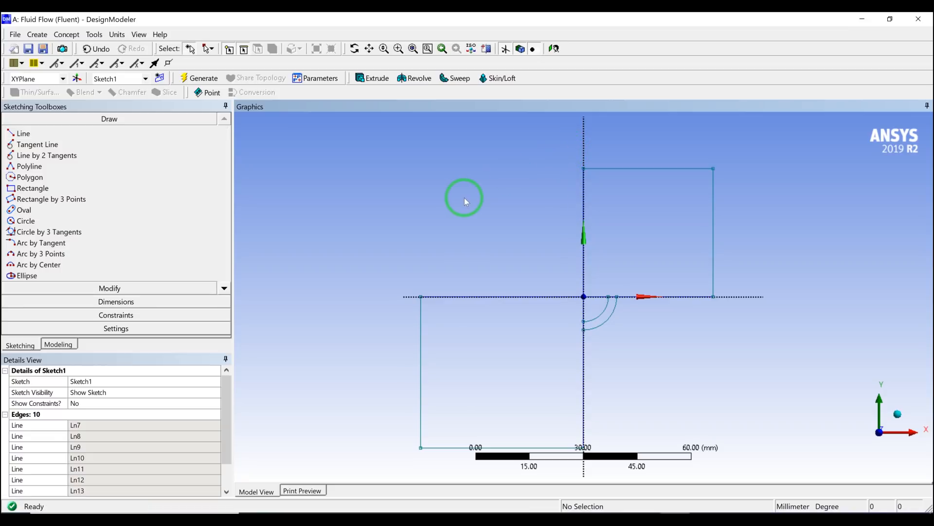
# Step: Dimension the upper edge of the rectangle in the positive quadrant with the General dimension tool
pyautogui.click(109, 300)
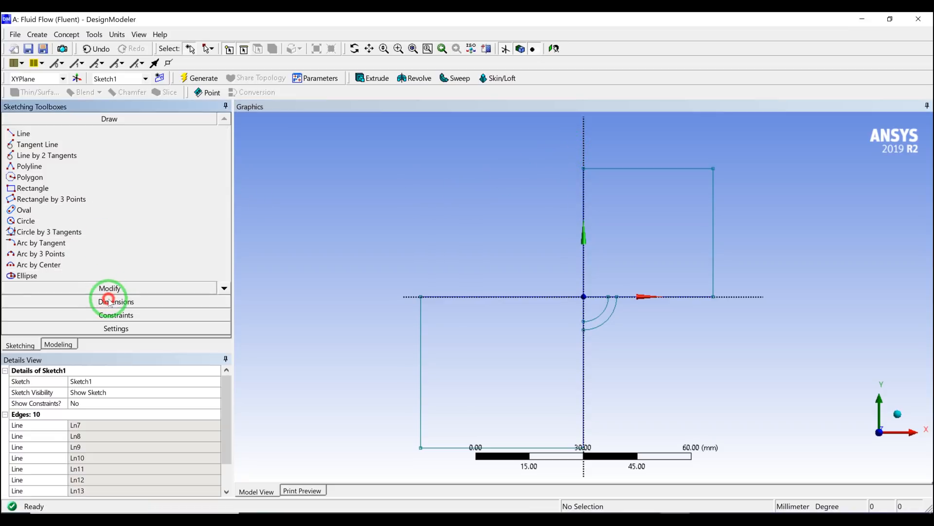
pyautogui.click(635, 168)
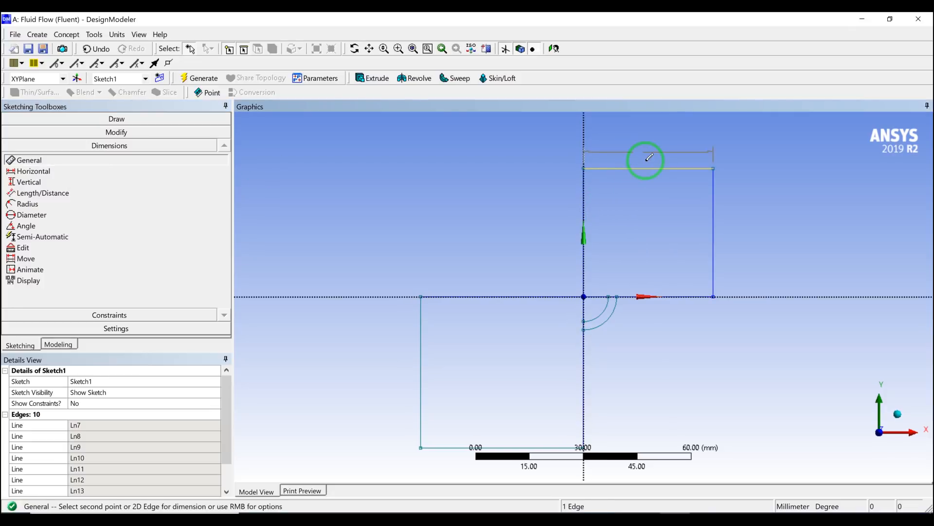
pyautogui.click(650, 157)
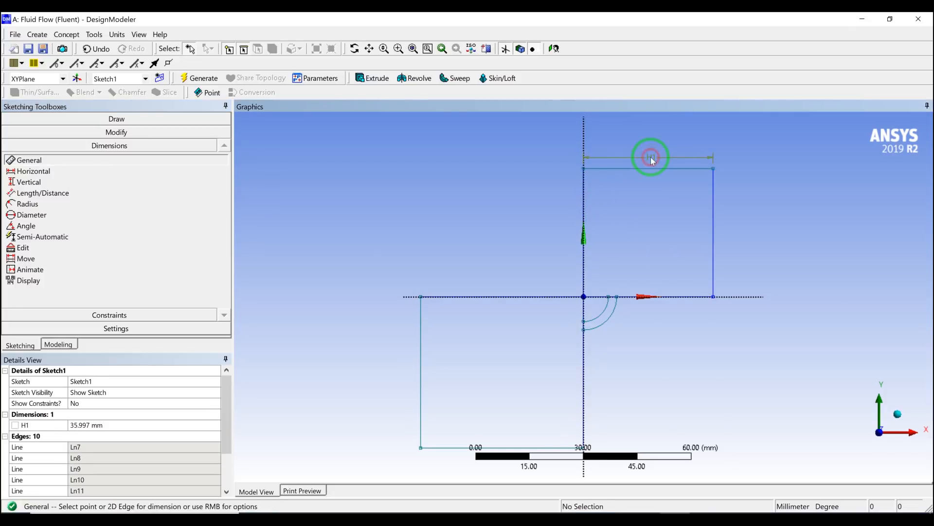
# Step: Set the horizontal dimension of the positive-quadrant rectangle to 200 mm
pyautogui.click(116, 424)
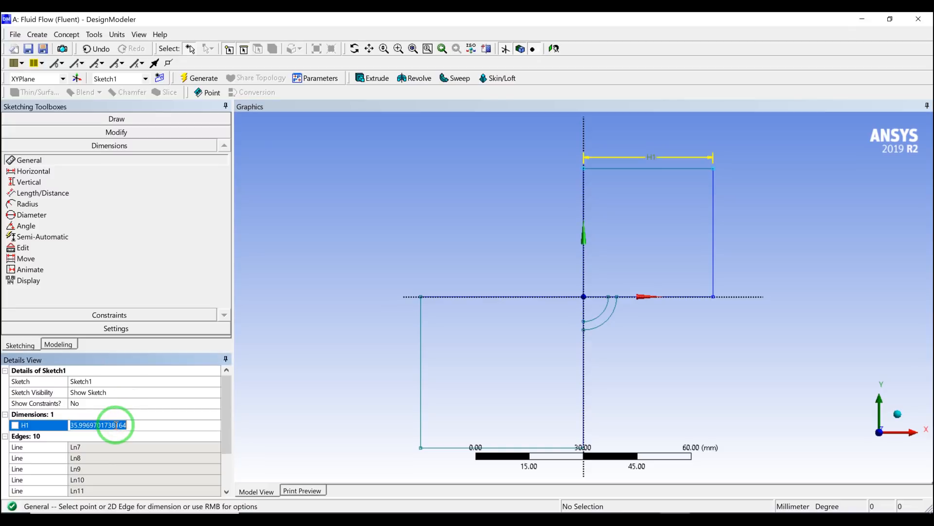
pyautogui.write('200')
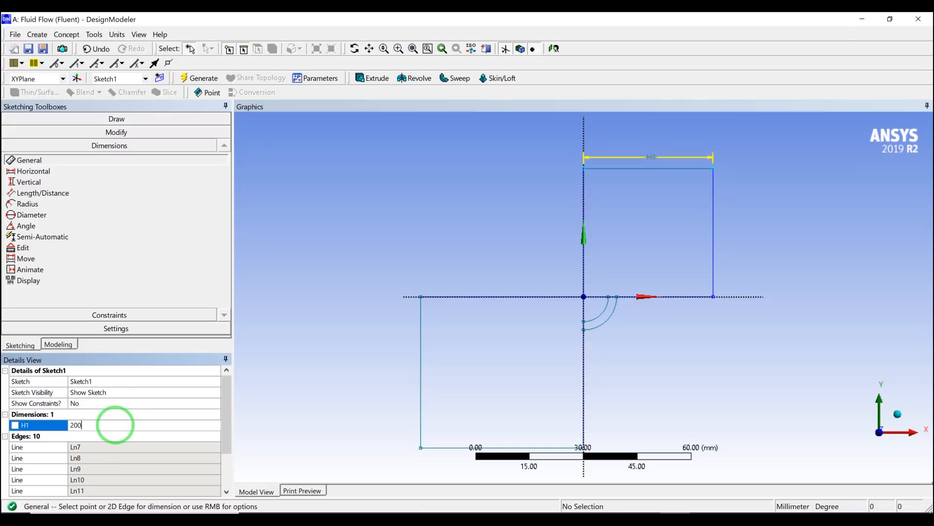
pyautogui.press('Return')
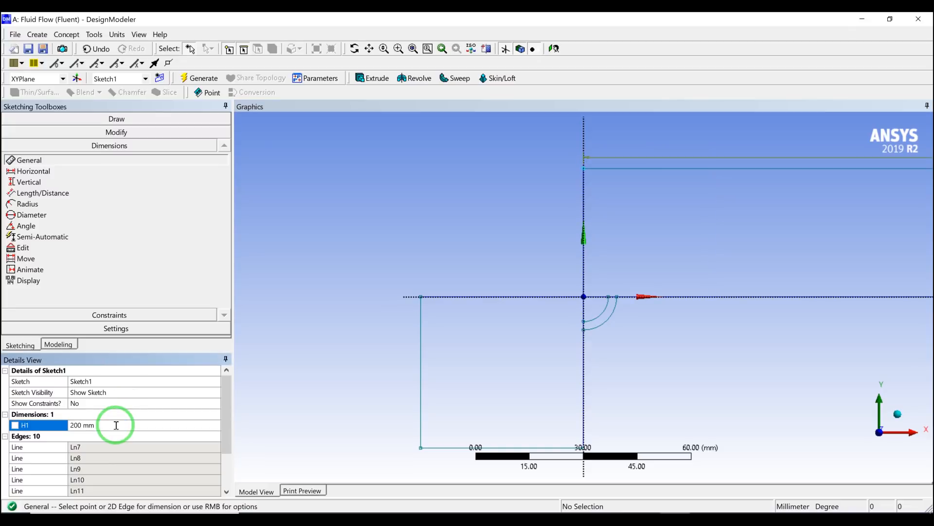
# Step: Dimension the positive-quadrant rectangle's vertical edge along the Y axis and set it to 150 mm
pyautogui.click(583, 201)
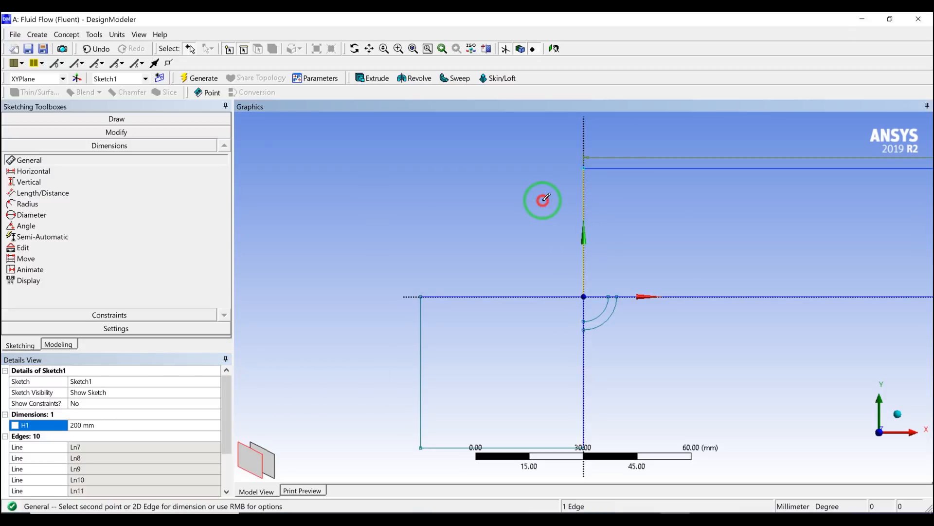
pyautogui.click(563, 201)
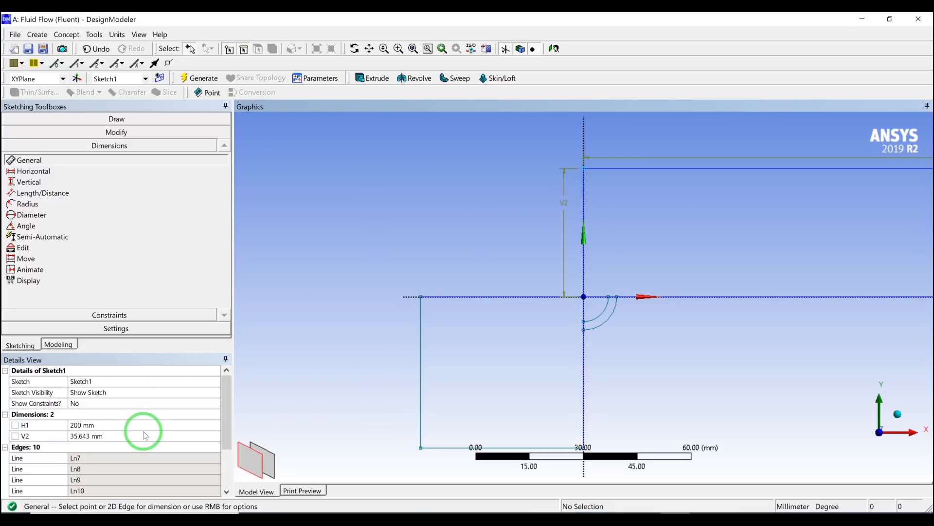
pyautogui.click(136, 433)
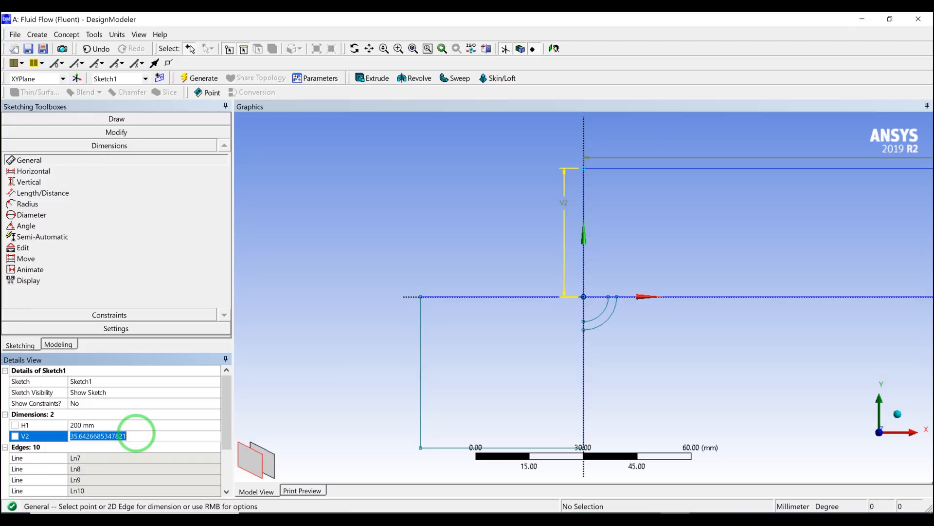
pyautogui.write('150')
pyautogui.press('Return')
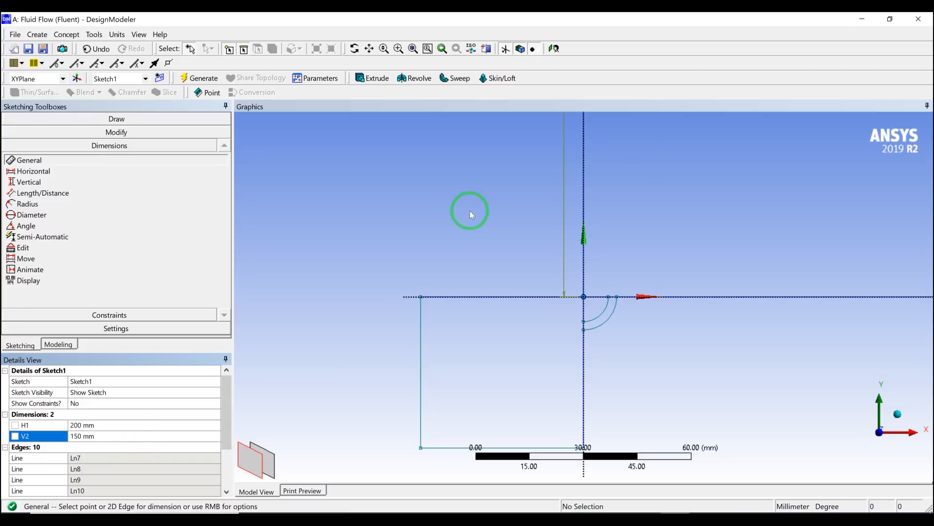
# Step: Dimension the negative-quadrant rectangle's upper edge along the X axis and set its length to 200 mm
pyautogui.scroll(-5, 644, 209)
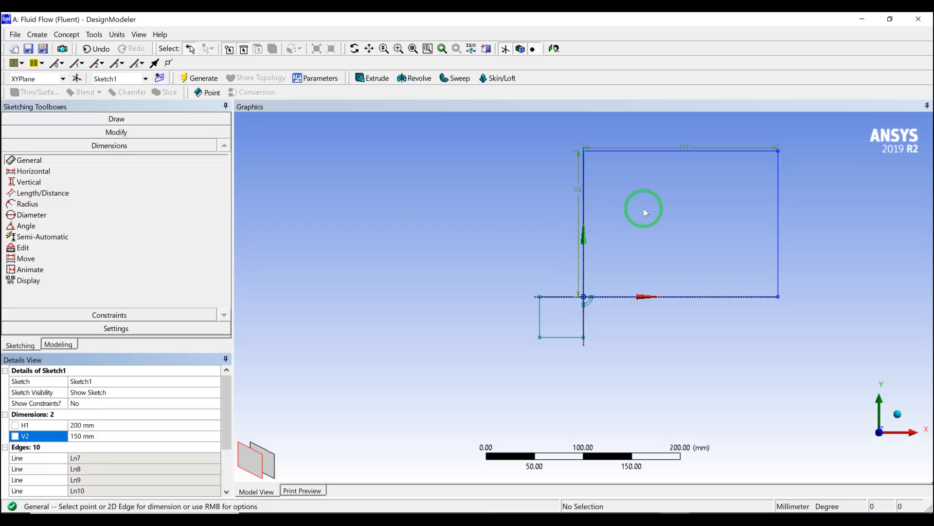
pyautogui.click(557, 295)
pyautogui.click(544, 260)
pyautogui.click(154, 362)
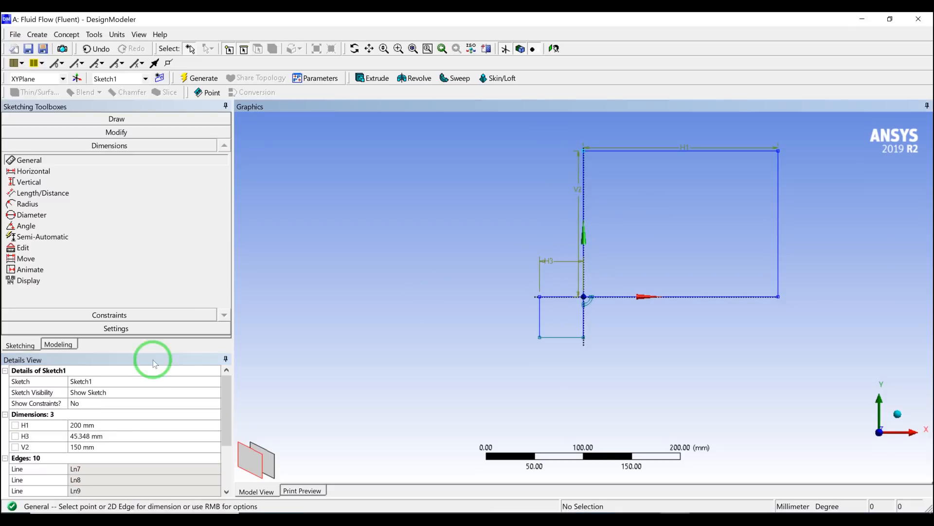
pyautogui.click(105, 435)
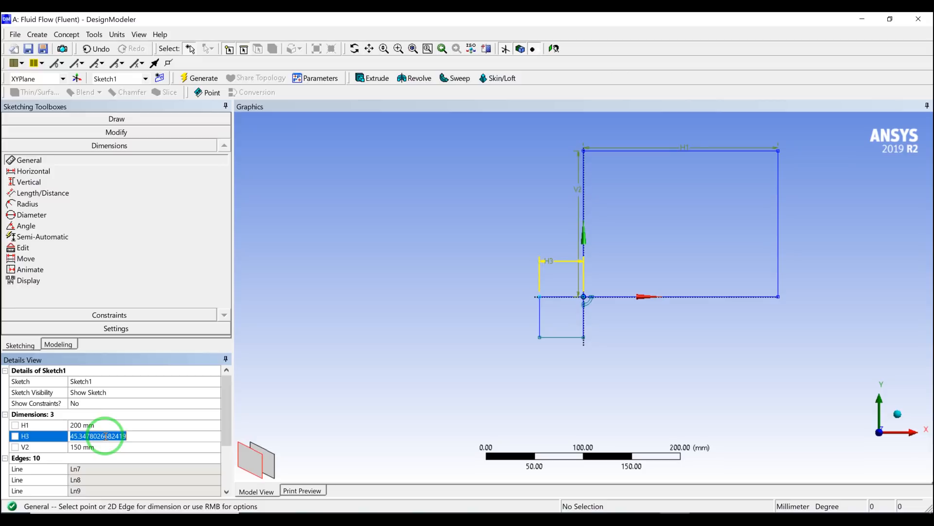
pyautogui.write('200')
pyautogui.press('Return')
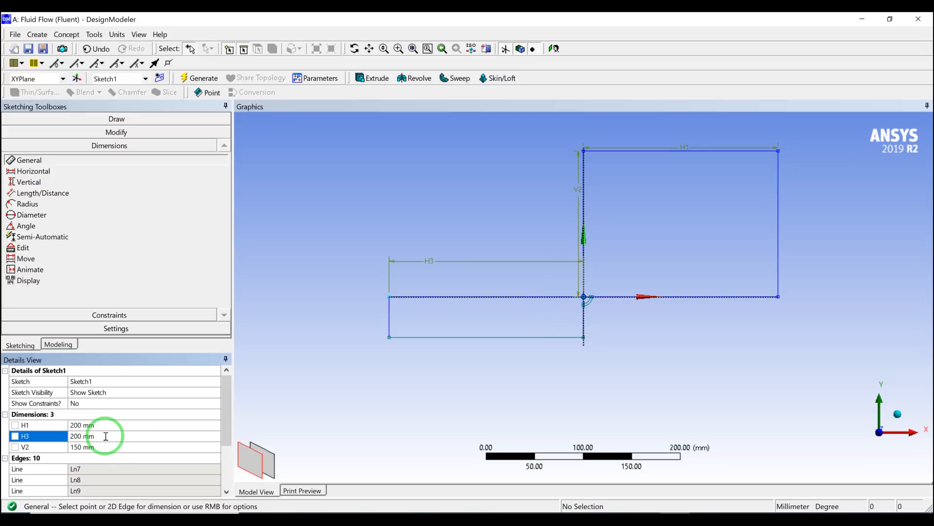
# Step: Dimension the outer vertical edge of the negative-quadrant rectangle and set its height to 200 mm
pyautogui.click(391, 309)
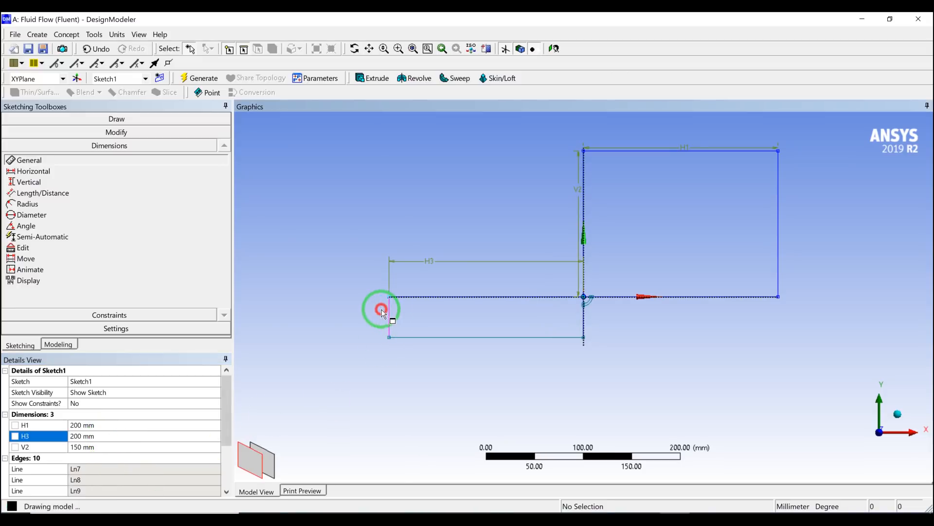
pyautogui.click(349, 308)
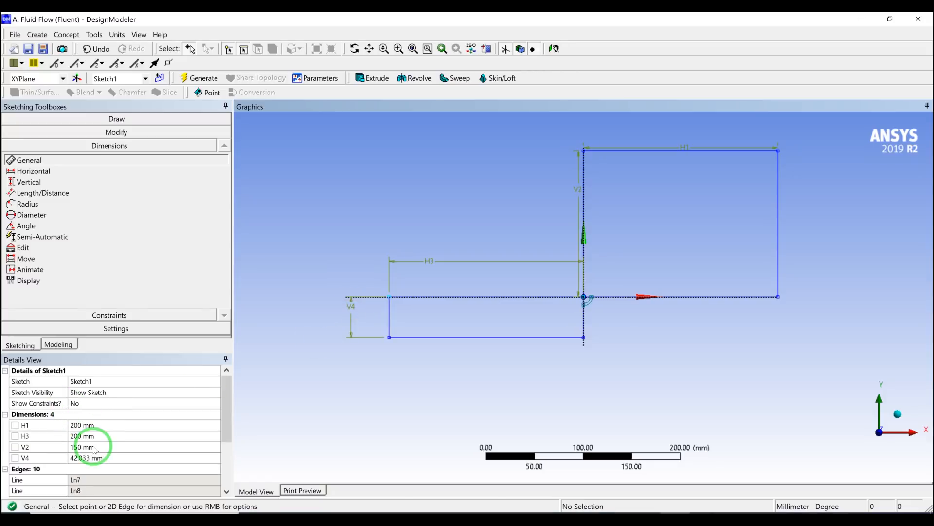
pyautogui.click(103, 458)
pyautogui.write('200')
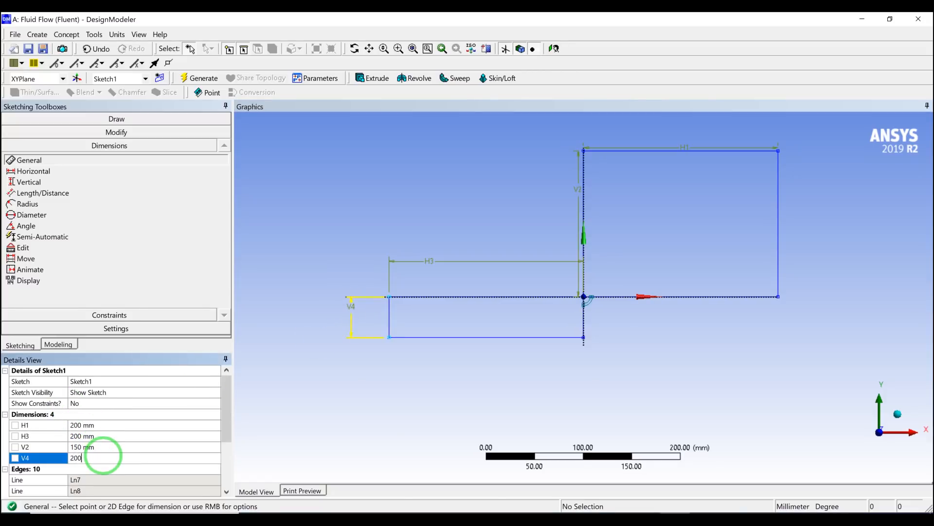
pyautogui.press('Return')
# Step: Dimension the larger quarter arc at the origin and set its radius to 36 mm
pyautogui.scroll(-2, 589, 303)
pyautogui.scroll(5, 590, 303)
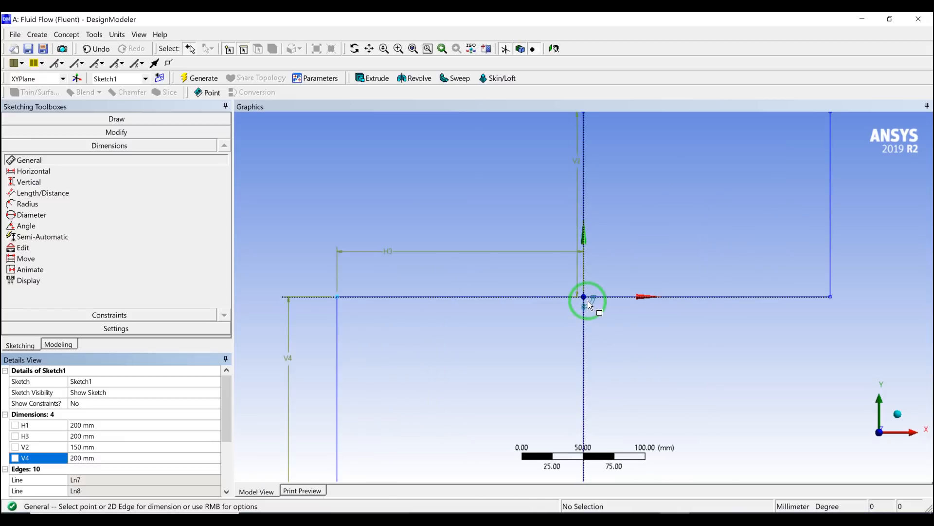
pyautogui.click(606, 318)
pyautogui.click(649, 350)
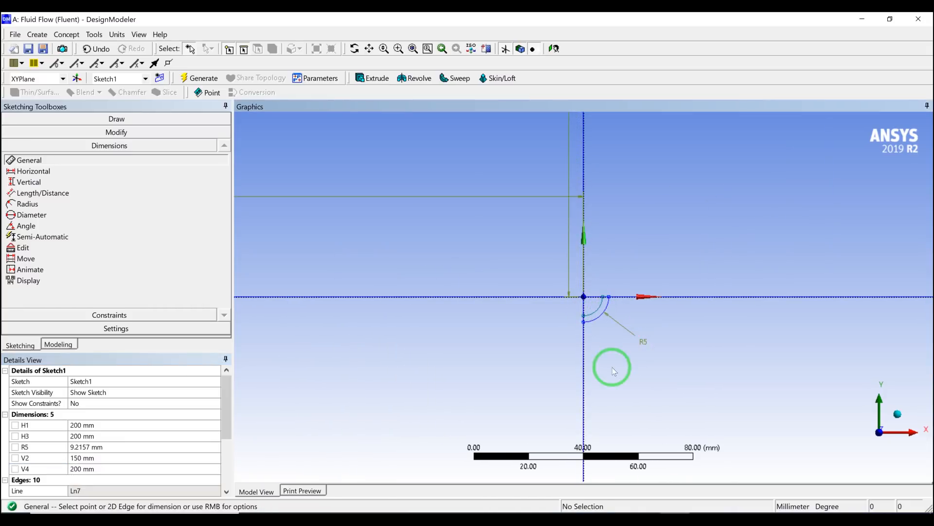
pyautogui.click(104, 444)
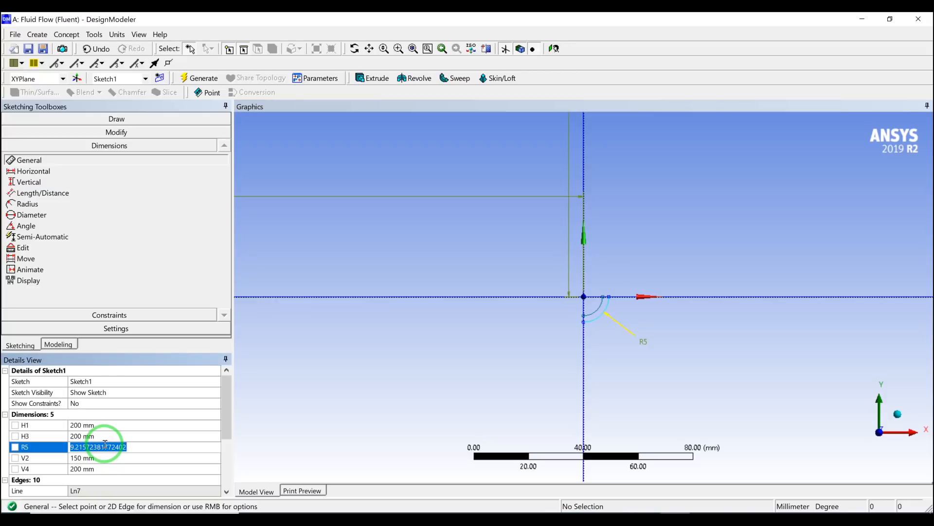
pyautogui.write('36')
pyautogui.press('Return')
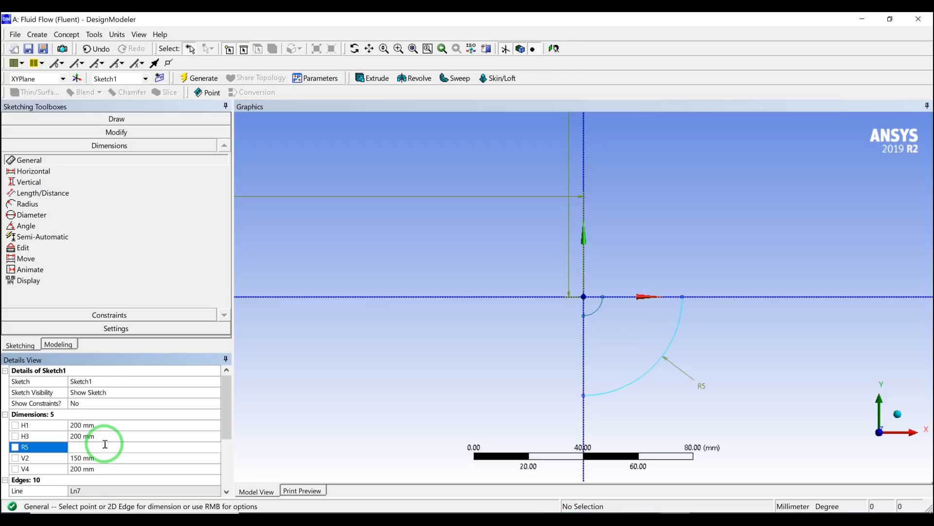
# Step: Dimension the smaller quarter arc at the origin and set its radius to 27 mm
pyautogui.click(599, 307)
pyautogui.click(650, 343)
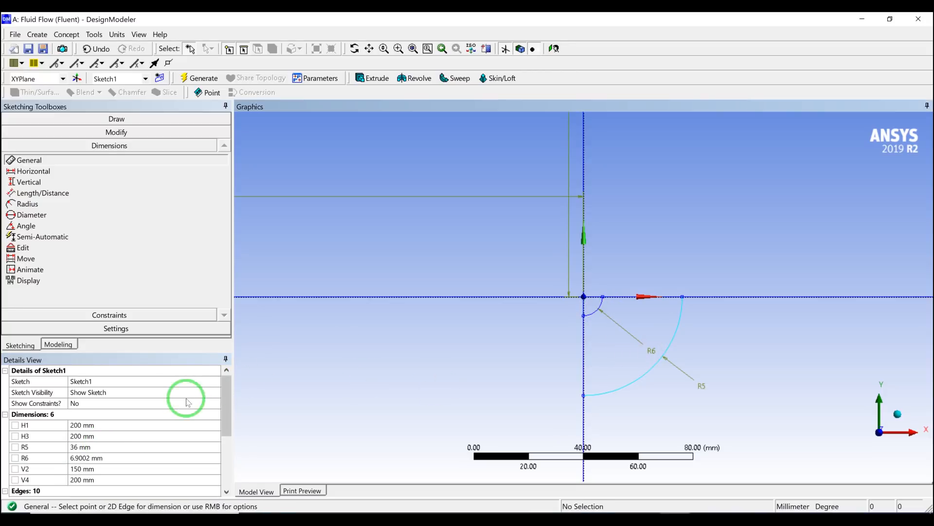
pyautogui.click(112, 458)
pyautogui.write('27')
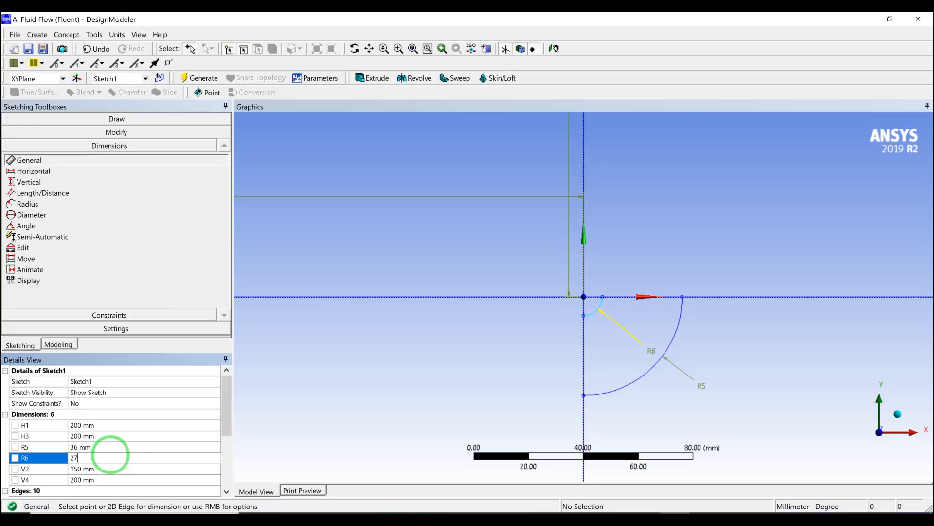
pyautogui.press('Return')
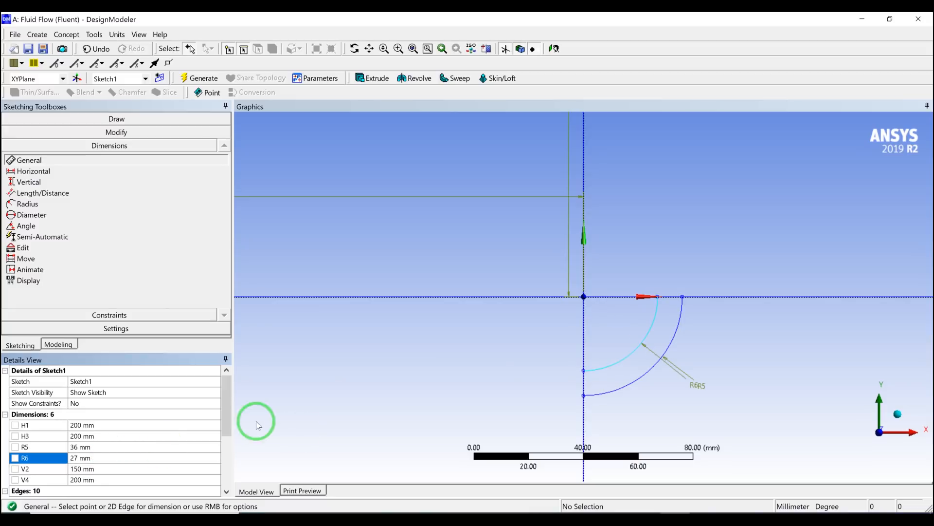
# Step: Draw the inner duct lines from the X axis at x about -27 mm up about 172 mm, across about 45 mm, then down to the positive-quadrant rectangle
pyautogui.scroll(3, 575, 286)
pyautogui.scroll(-5, 579, 289)
pyautogui.scroll(-1, 579, 289)
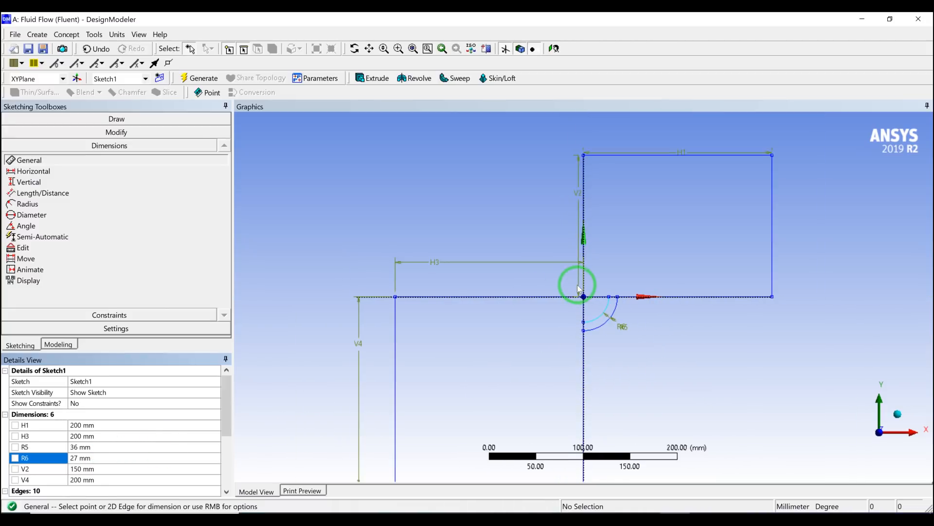
pyautogui.click(88, 119)
pyautogui.click(29, 134)
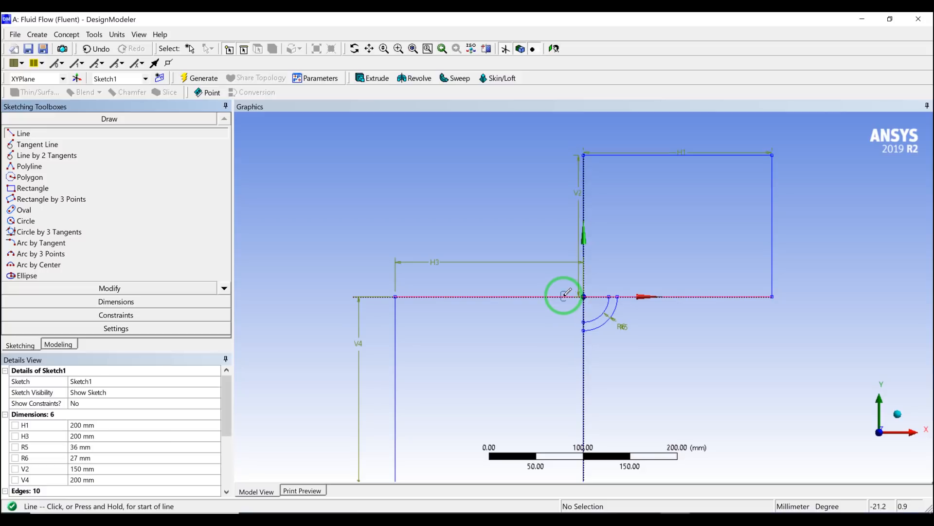
pyautogui.click(558, 296)
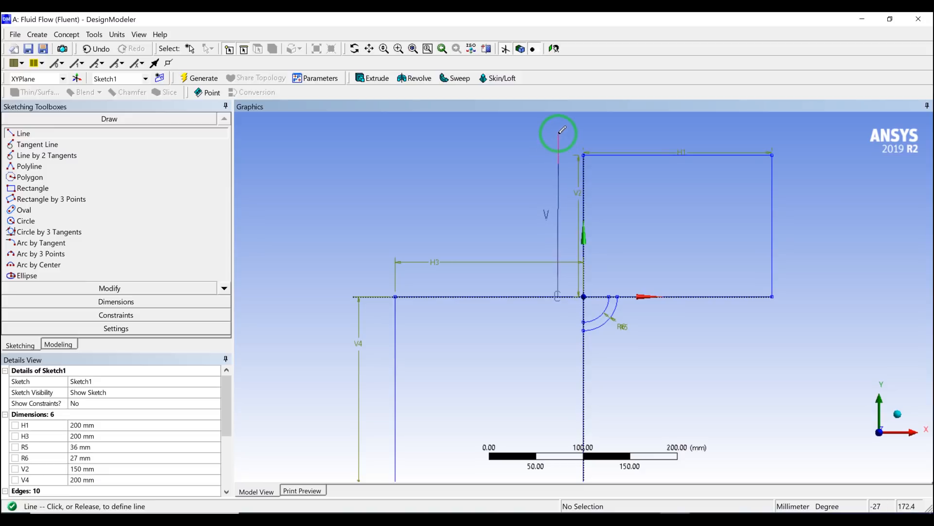
pyautogui.click(559, 133)
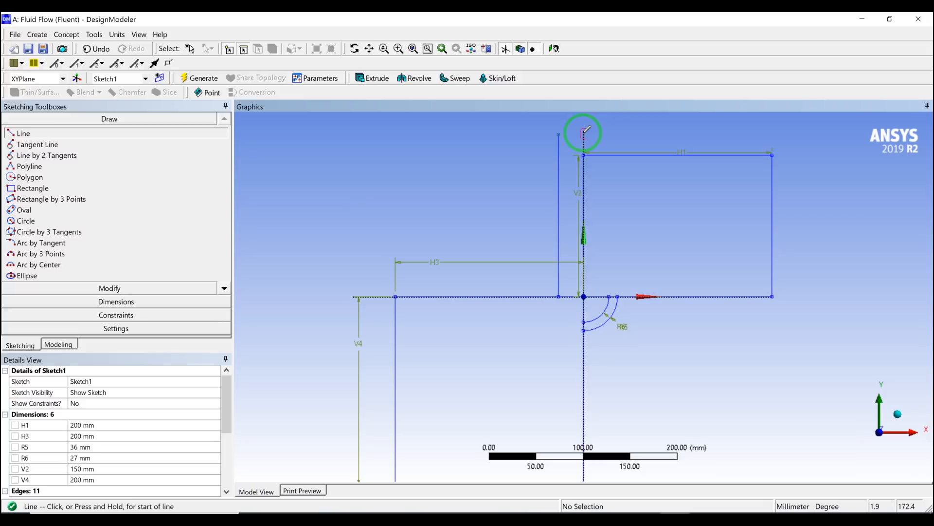
pyautogui.click(560, 132)
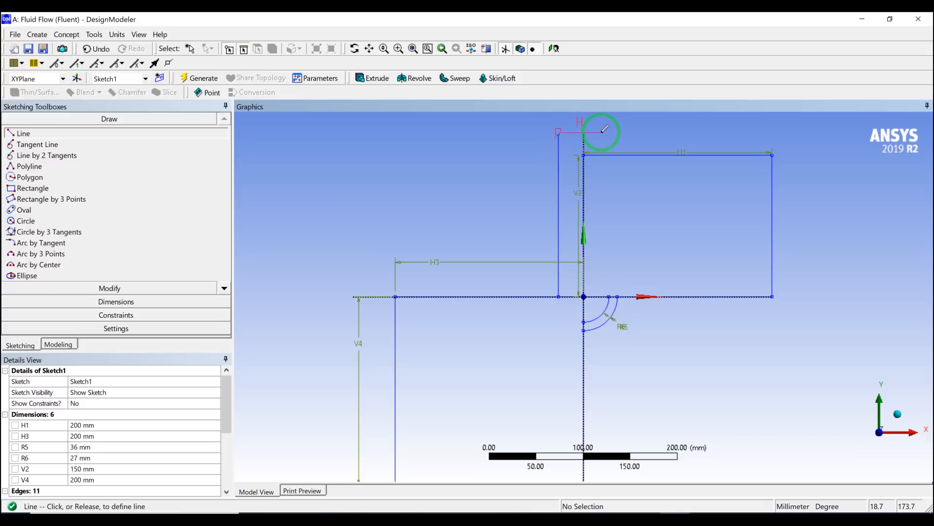
pyautogui.click(602, 132)
pyautogui.click(603, 132)
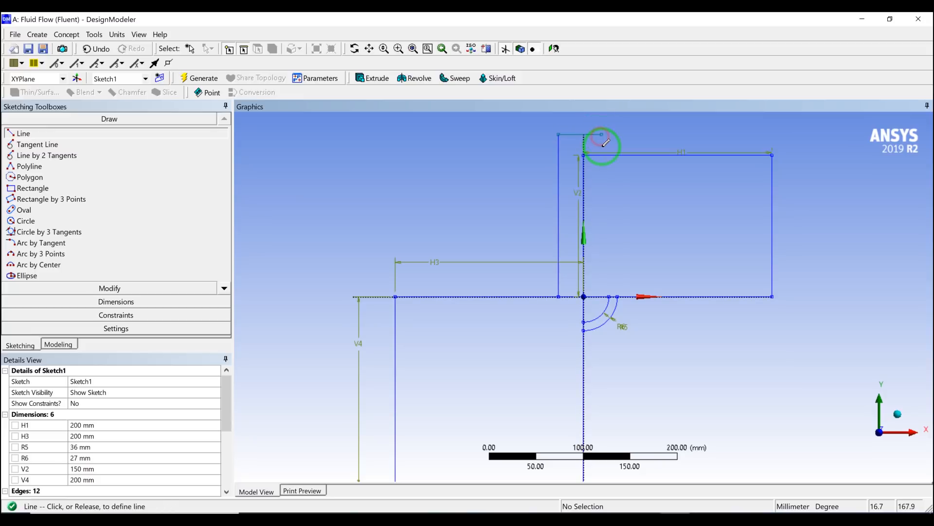
pyautogui.click(602, 155)
# Step: Draw the outer duct lines from the upper rectangle edge at x about 28 mm up to y about 182 mm, across to x about -39 mm, down to the X axis
pyautogui.click(611, 154)
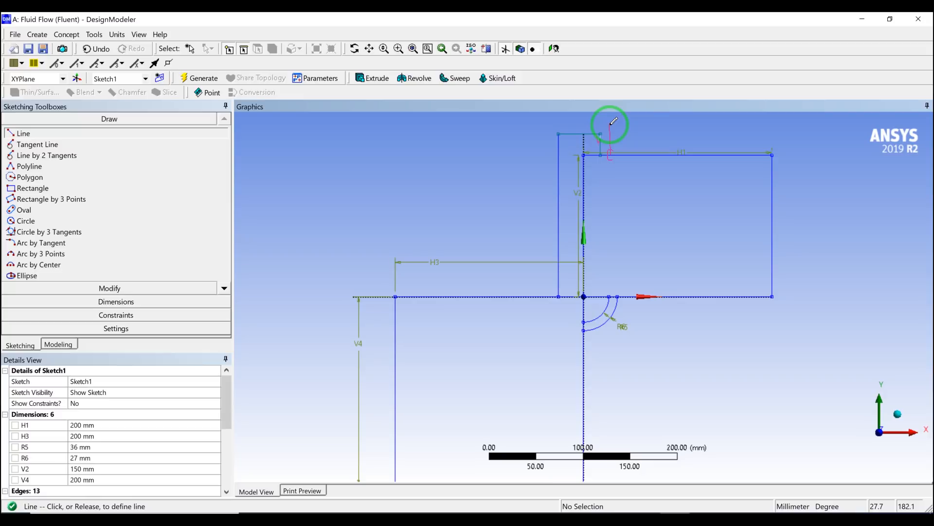
pyautogui.click(611, 124)
pyautogui.click(610, 123)
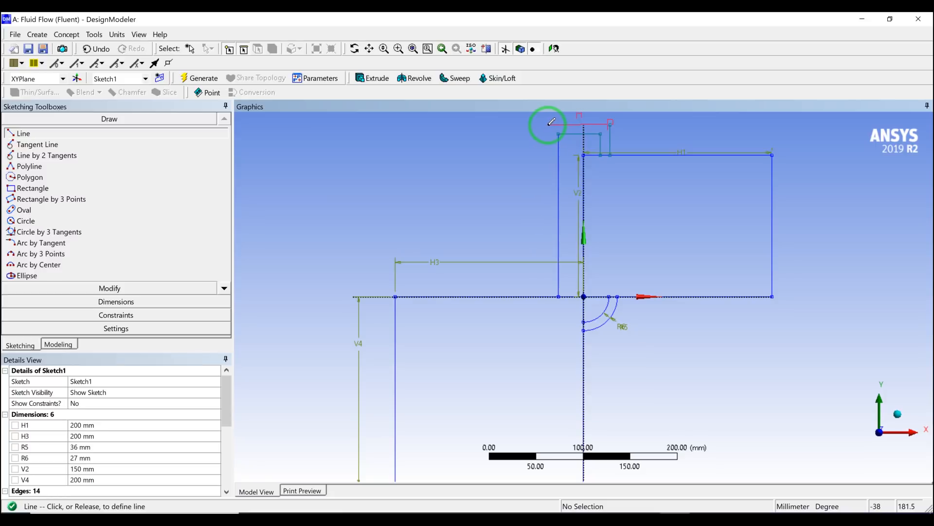
pyautogui.click(551, 123)
pyautogui.click(548, 123)
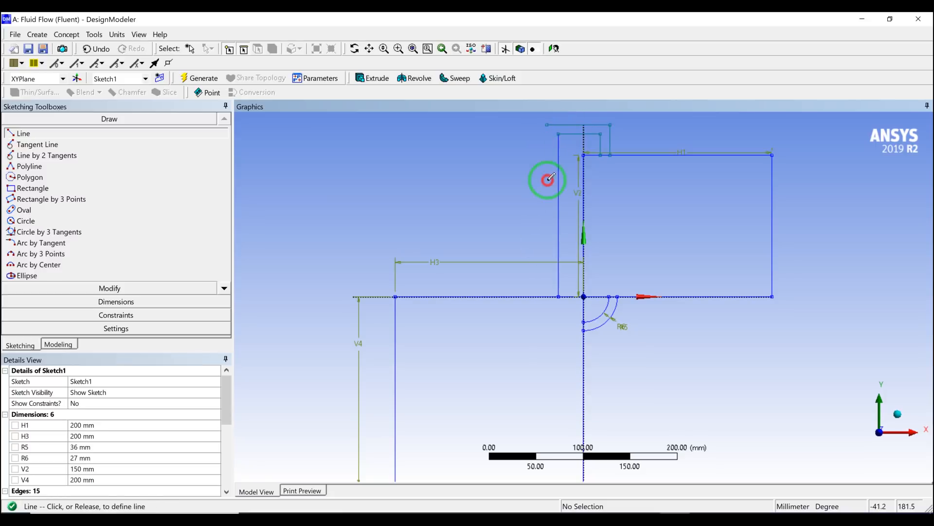
pyautogui.click(547, 296)
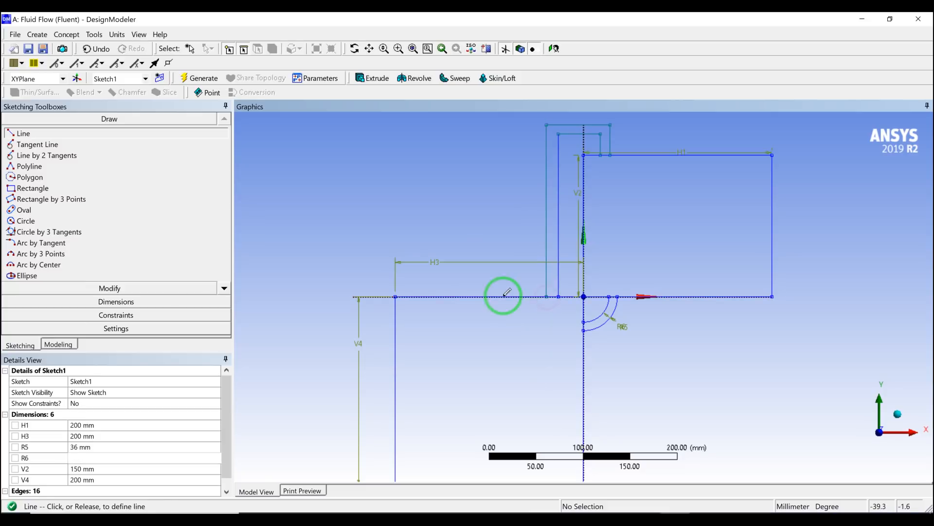
# Step: Trim the rectangle edges on the X axis between the two long vertical duct lines and between the two arc endpoints
pyautogui.click(52, 290)
pyautogui.click(28, 180)
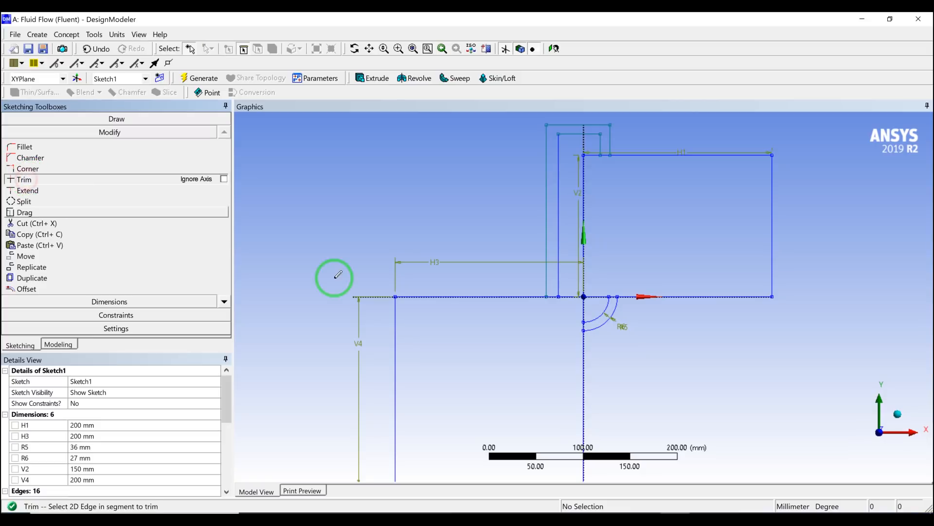
pyautogui.scroll(3, 584, 295)
pyautogui.scroll(4, 572, 301)
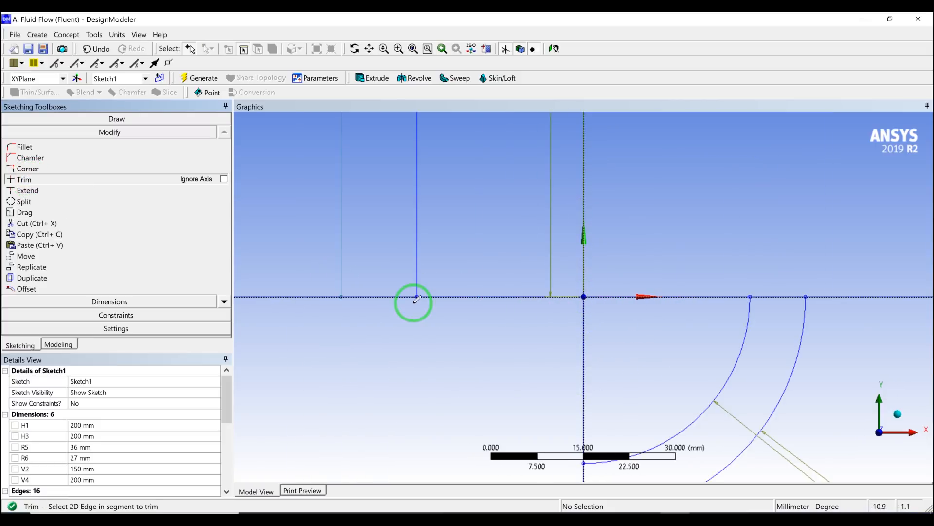
pyautogui.click(319, 297)
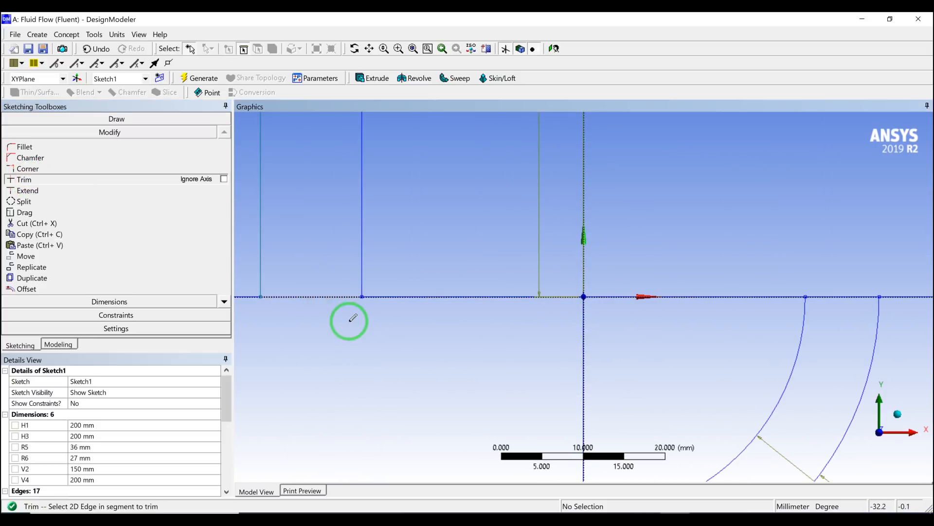
pyautogui.click(832, 297)
pyautogui.scroll(2, 830, 298)
pyautogui.scroll(-4, 664, 381)
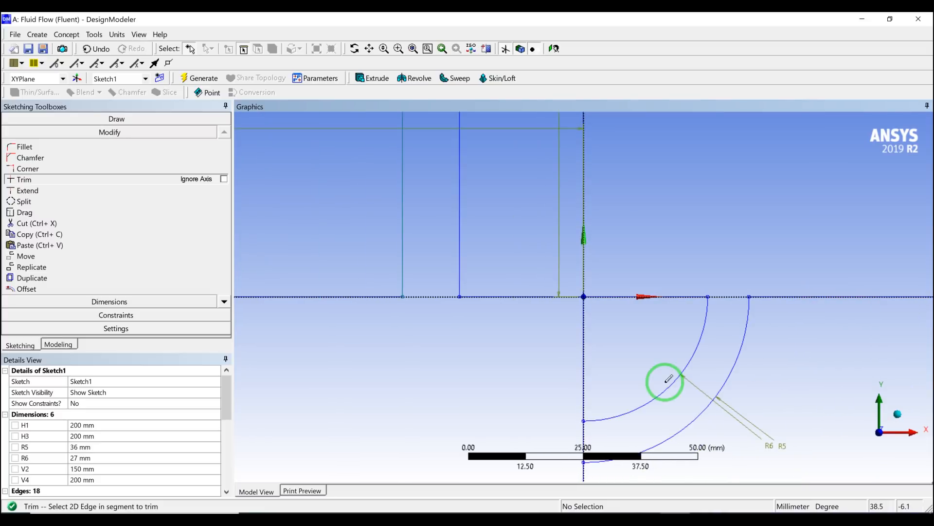
# Step: Trim the lower rectangle's edge on the Y axis between the two arc endpoints
pyautogui.click(584, 435)
pyautogui.scroll(3, 662, 296)
pyautogui.scroll(-8, 662, 293)
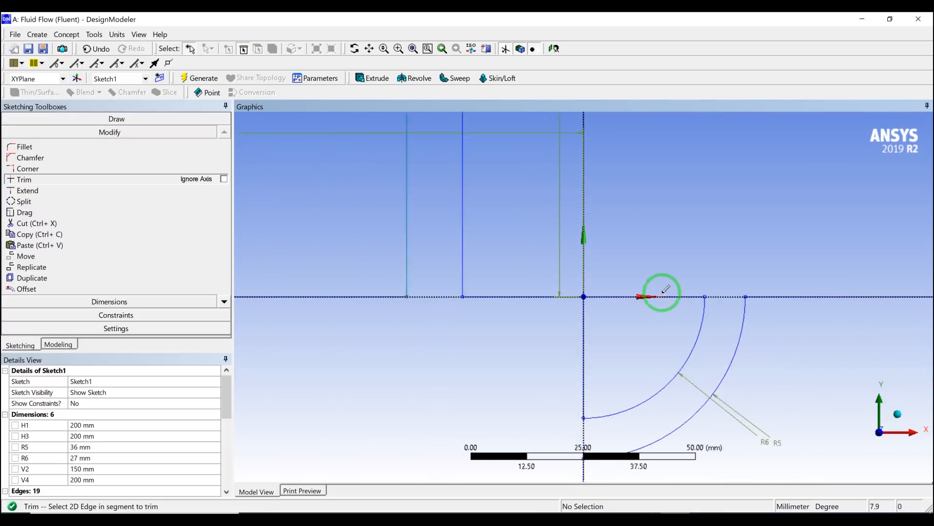
# Step: Trim the upper rectangle's top edge between the two short vertical duct lines
pyautogui.scroll(-3, 636, 202)
pyautogui.scroll(3, 598, 202)
pyautogui.scroll(-2, 603, 177)
pyautogui.scroll(2, 617, 167)
pyautogui.scroll(2, 616, 161)
pyautogui.scroll(-4, 612, 152)
pyautogui.scroll(3, 610, 160)
pyautogui.scroll(-1, 638, 270)
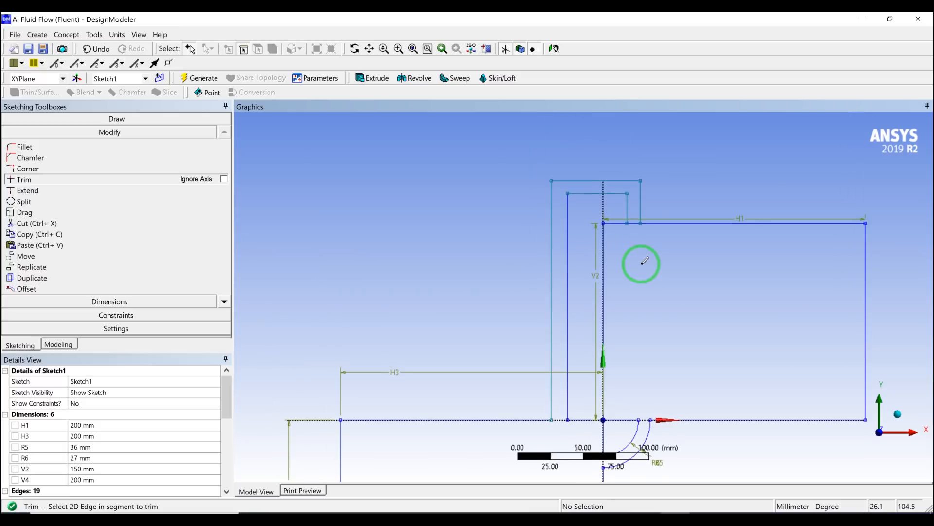
pyautogui.scroll(8, 643, 263)
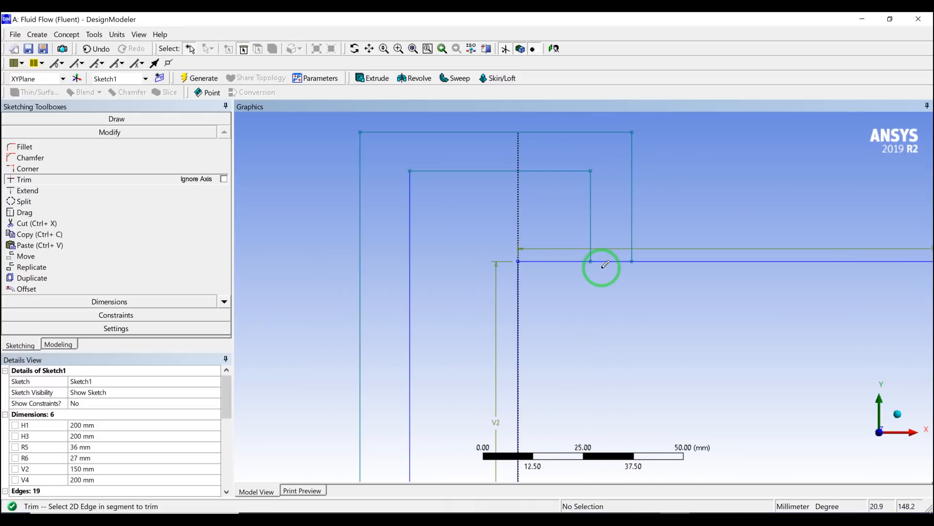
pyautogui.click(609, 260)
pyautogui.scroll(-10, 616, 263)
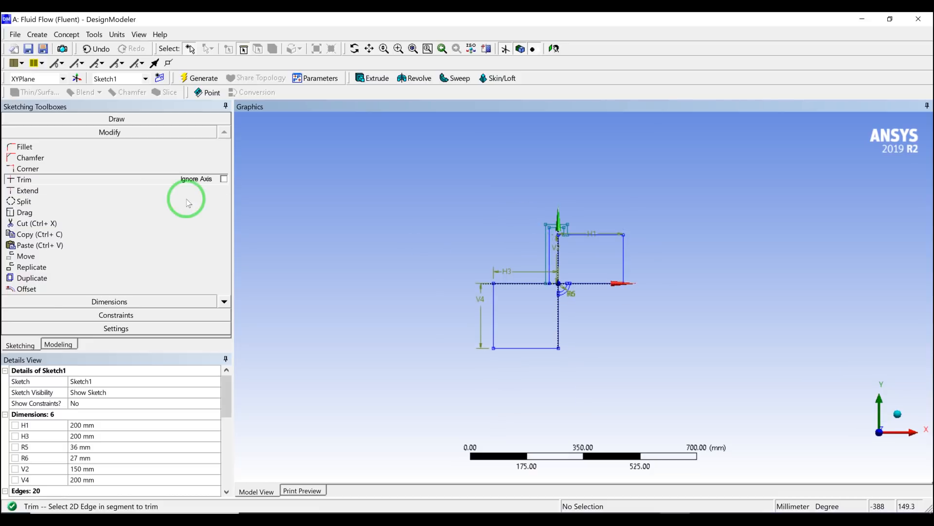
# Step: Create a surface from sketches with Sketch1 as the base object, keeping Add Material and 0 mm thickness, and generate it
pyautogui.click(58, 344)
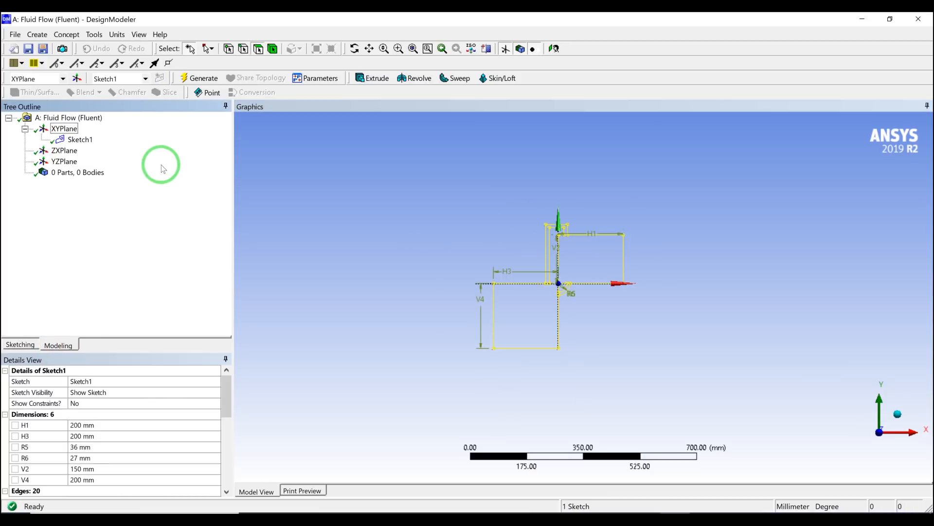
pyautogui.click(83, 140)
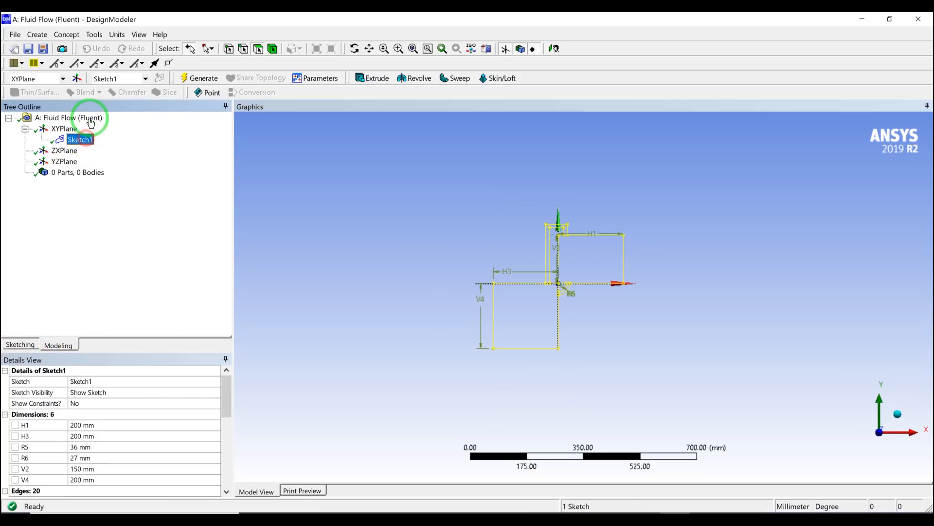
pyautogui.click(93, 35)
pyautogui.moveTo(73, 36)
pyautogui.click(114, 122)
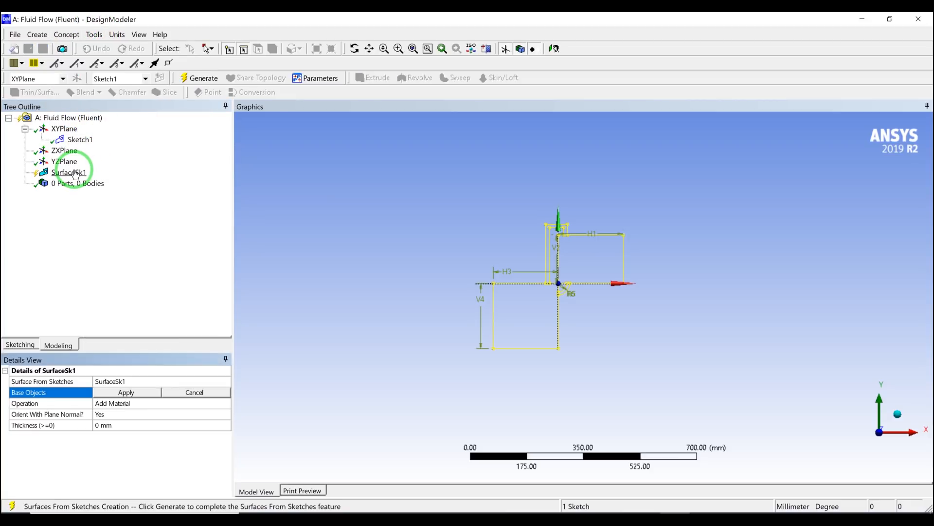
pyautogui.click(75, 174)
pyautogui.click(79, 140)
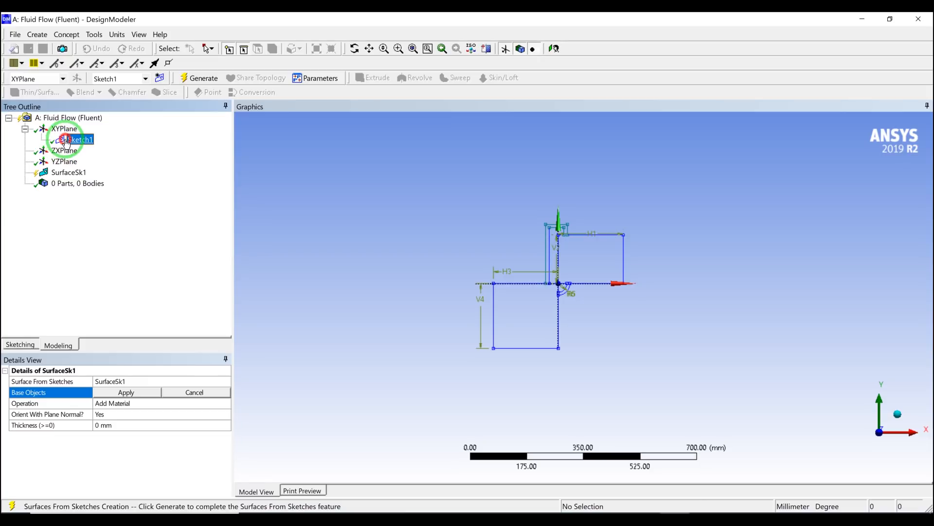
pyautogui.click(125, 392)
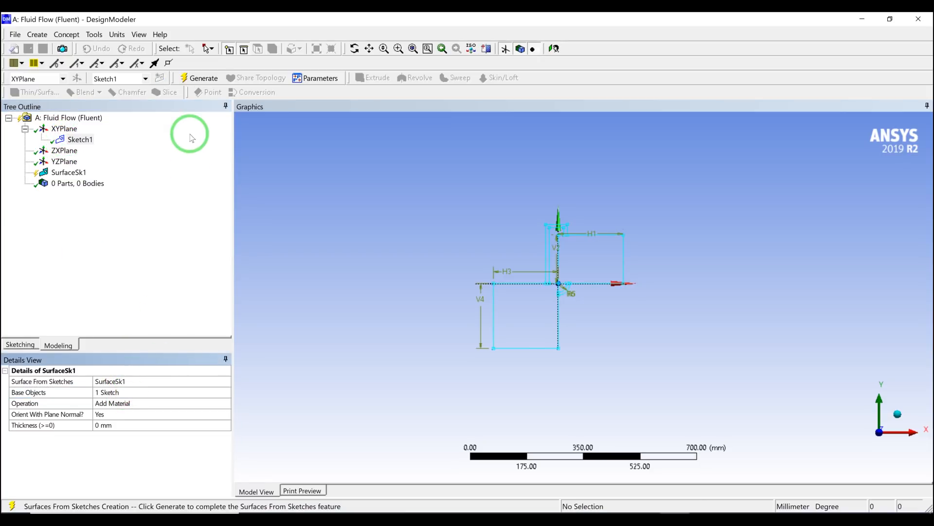
pyautogui.click(207, 78)
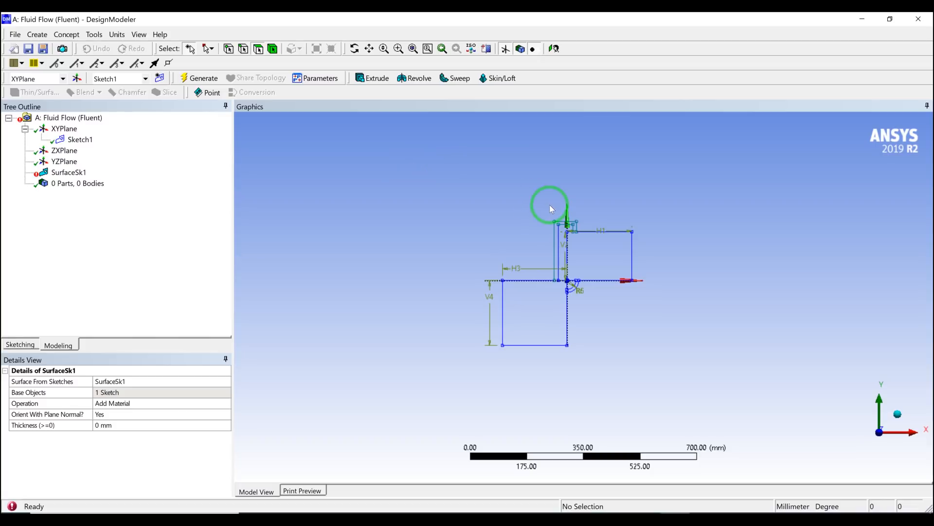
# Step: Extend the outer long vertical duct line downward past the X axis in Sketch1
pyautogui.scroll(5, 573, 232)
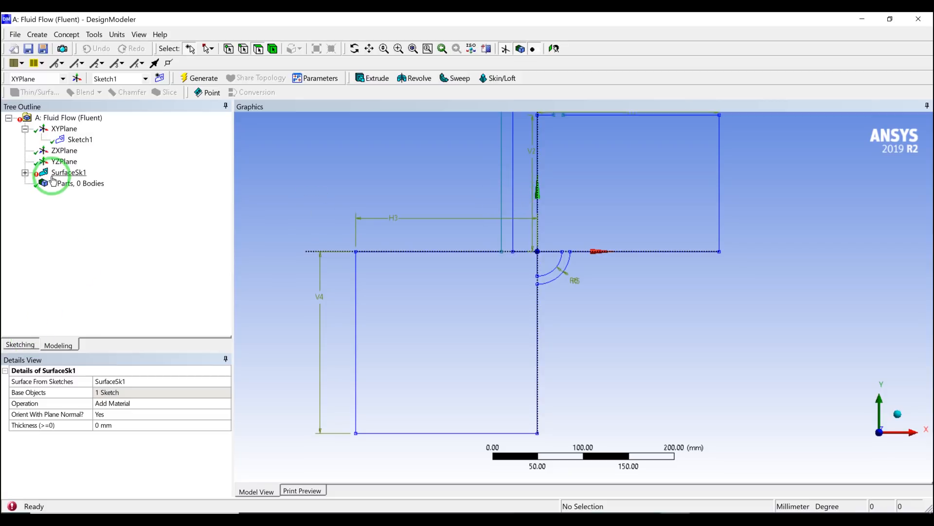
pyautogui.click(24, 343)
pyautogui.scroll(1, 487, 219)
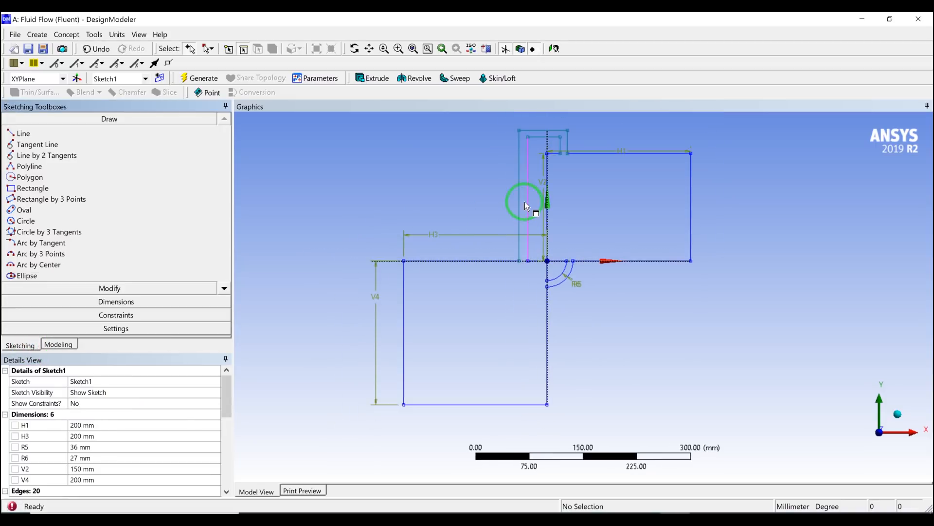
pyautogui.scroll(2, 496, 261)
pyautogui.scroll(1, 496, 262)
pyautogui.scroll(3, 413, 292)
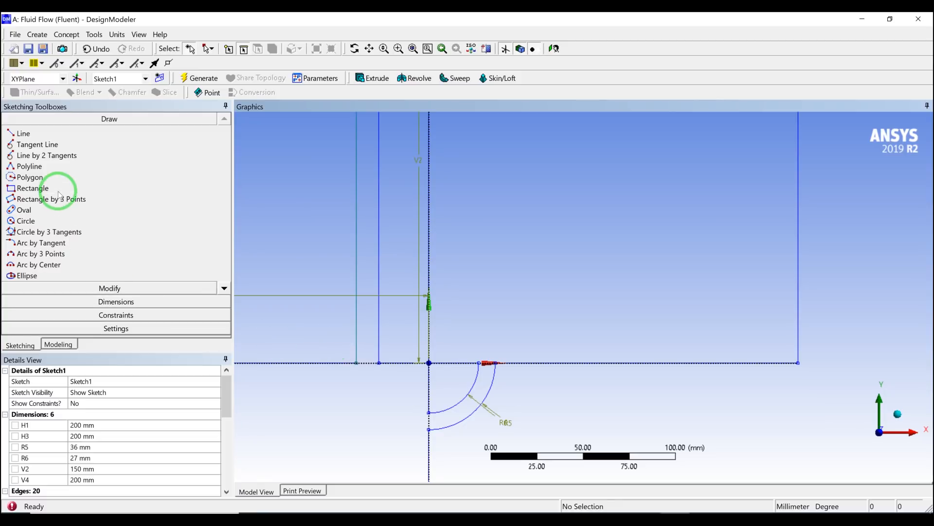
pyautogui.click(64, 287)
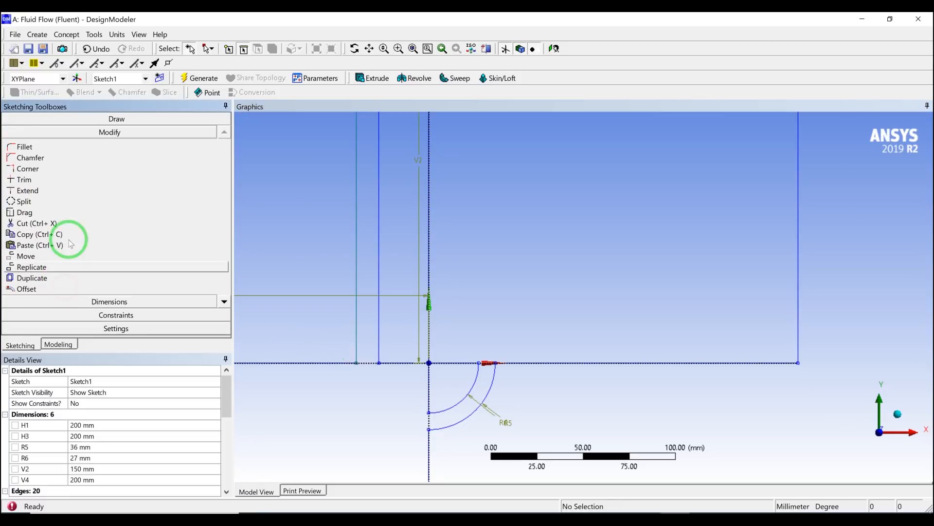
pyautogui.click(38, 192)
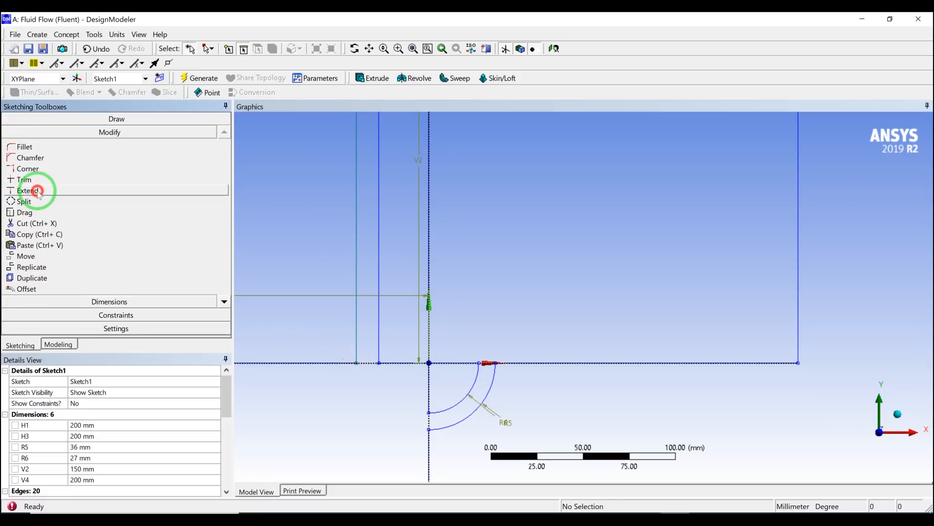
pyautogui.click(359, 317)
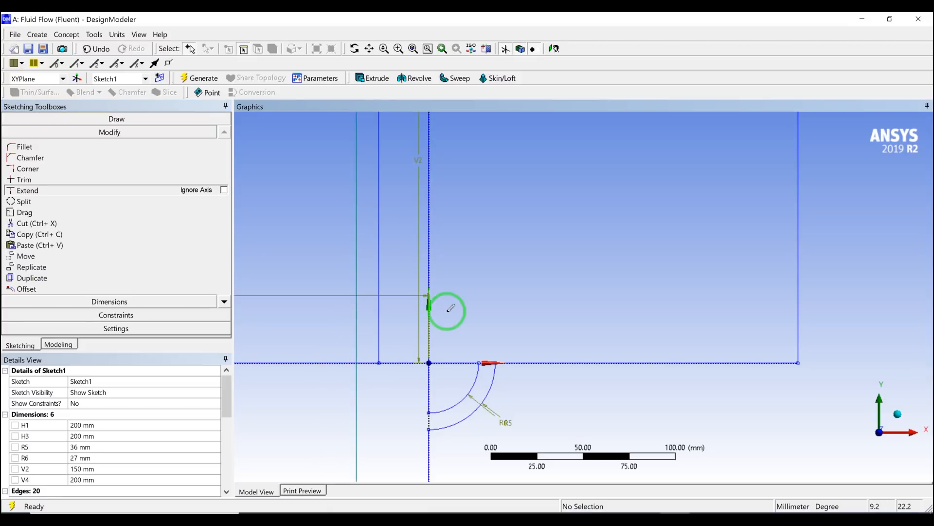
# Step: Extend both short vertical duct lines from the upper rectangle's top edge down to the X axis
pyautogui.scroll(-3, 450, 306)
pyautogui.scroll(-1, 464, 285)
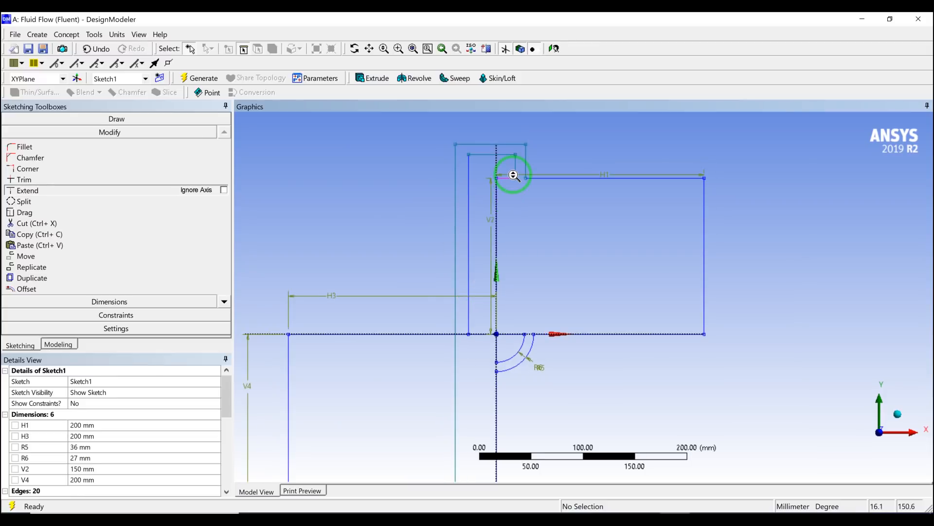
pyautogui.scroll(3, 512, 172)
pyautogui.scroll(-4, 512, 164)
pyautogui.scroll(1, 507, 142)
pyautogui.scroll(2, 508, 139)
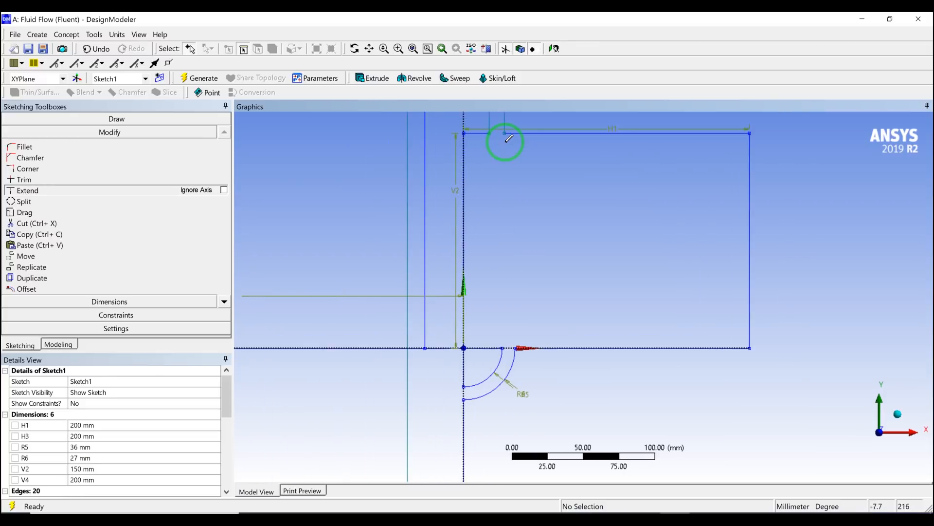
pyautogui.click(496, 135)
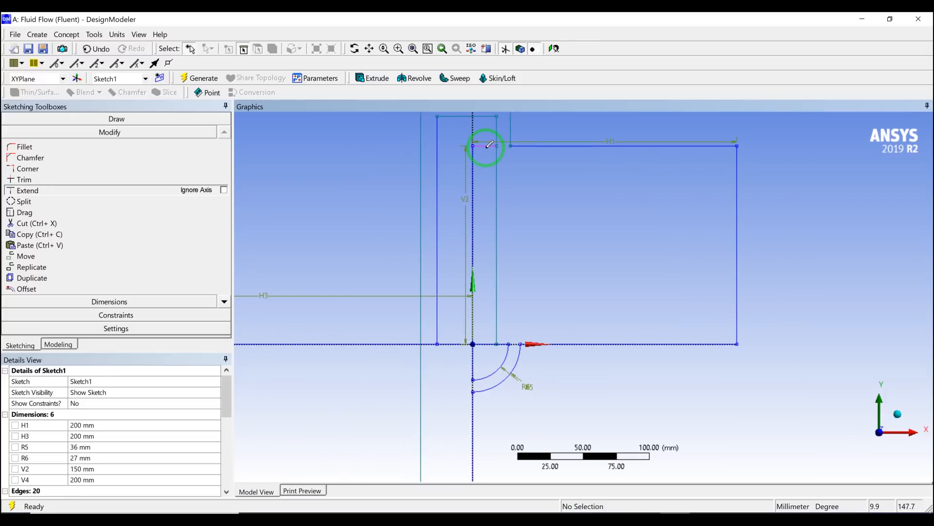
pyautogui.click(511, 134)
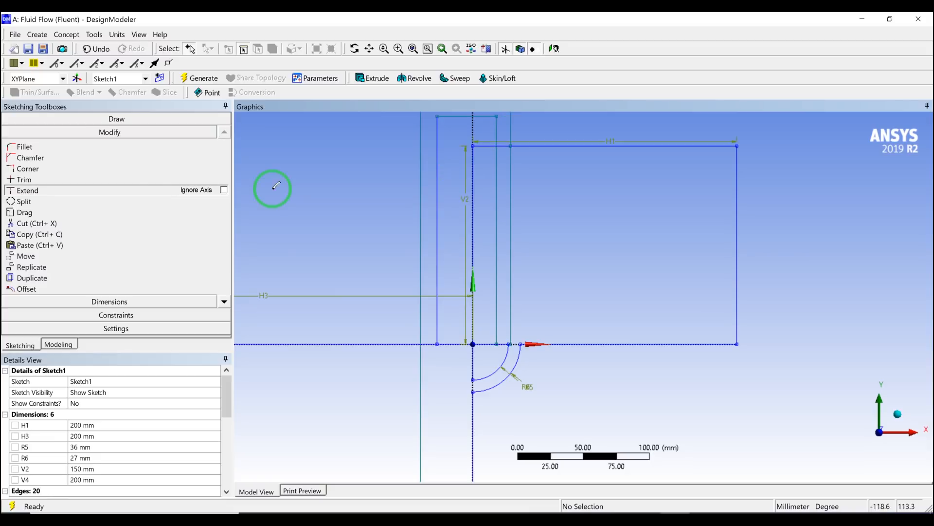
# Step: Trim off the extended duct lines inside the upper rectangle and below the X axis
pyautogui.click(32, 179)
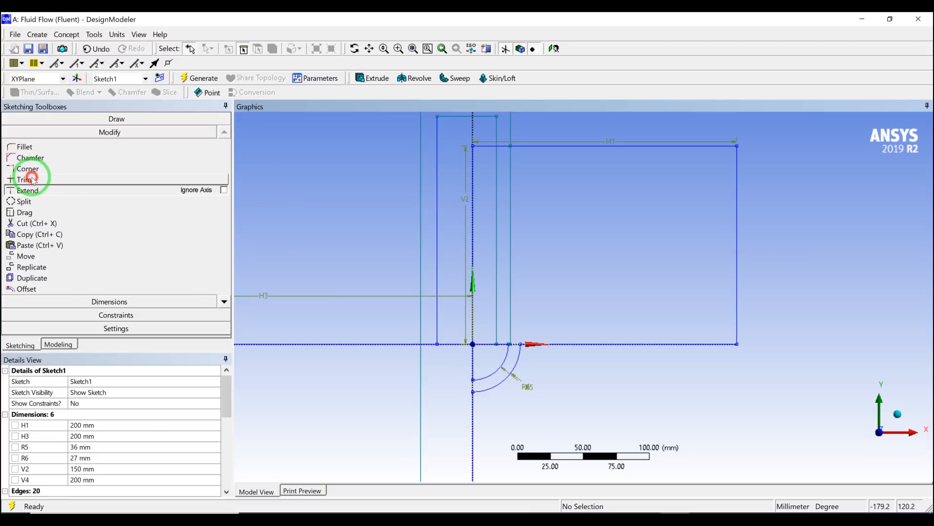
pyautogui.click(497, 167)
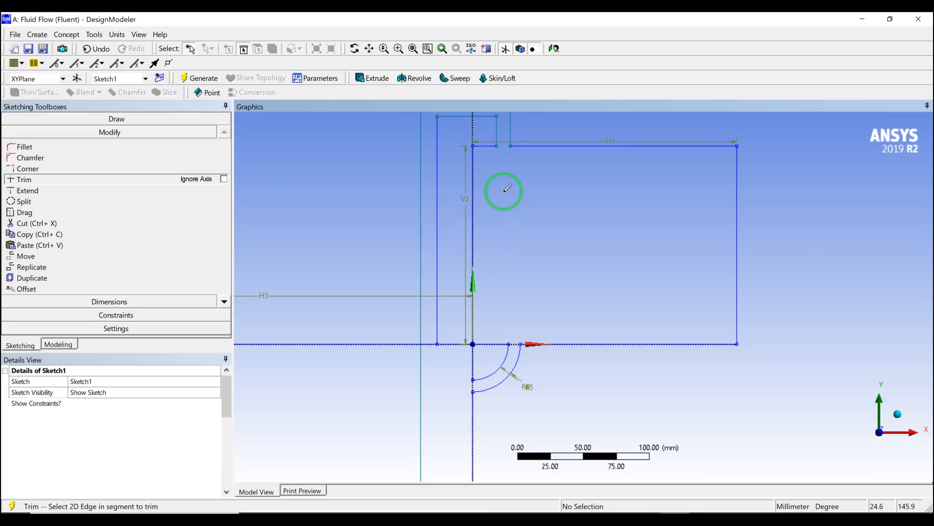
pyautogui.click(424, 342)
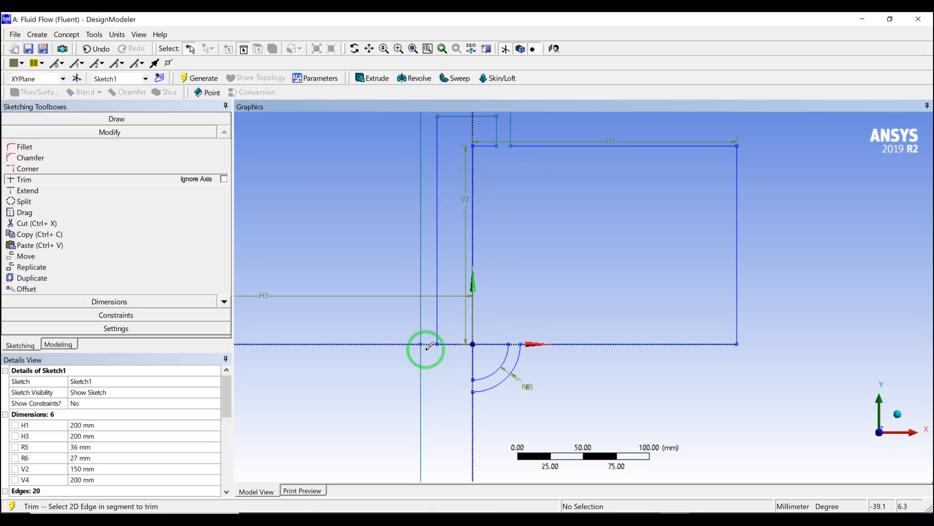
pyautogui.click(421, 350)
pyautogui.scroll(-1, 439, 363)
pyautogui.scroll(-1, 439, 362)
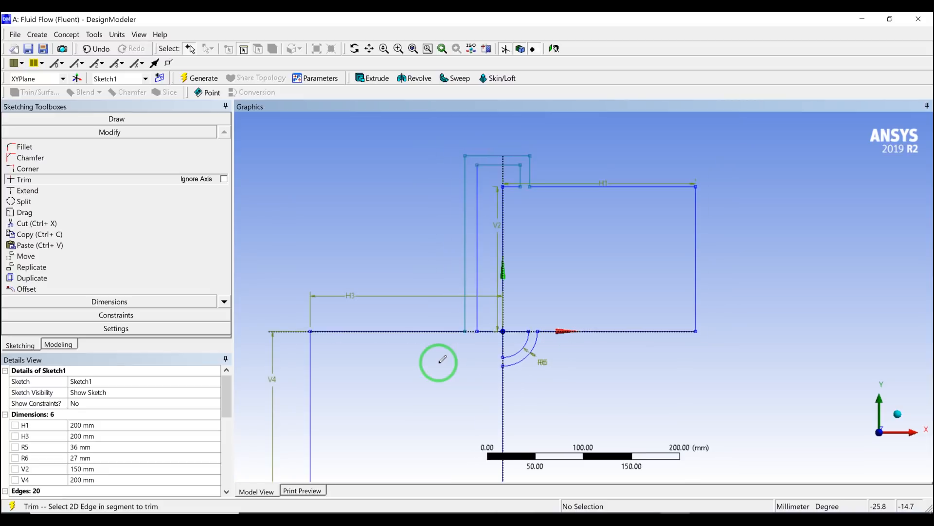
# Step: Regenerate the SurfaceSk1 feature from the edited sketch
pyautogui.scroll(4, 440, 363)
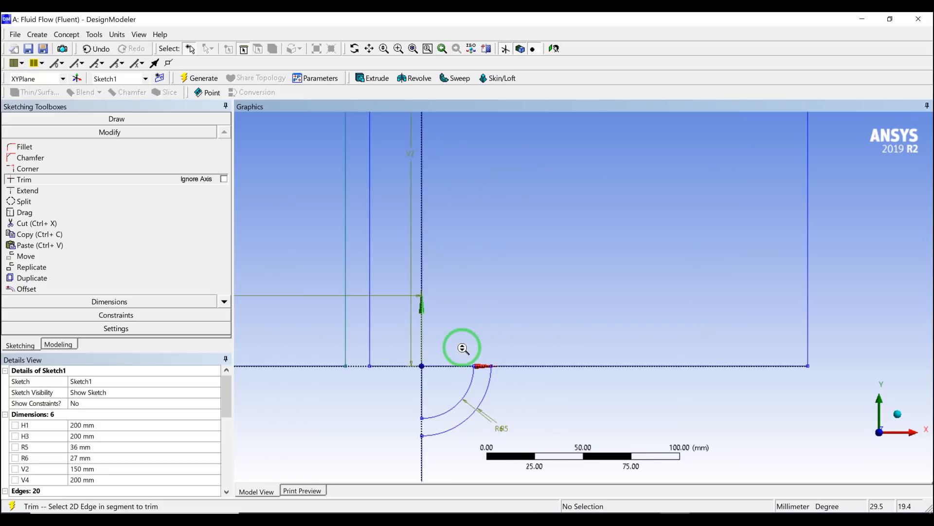
pyautogui.scroll(-2, 413, 365)
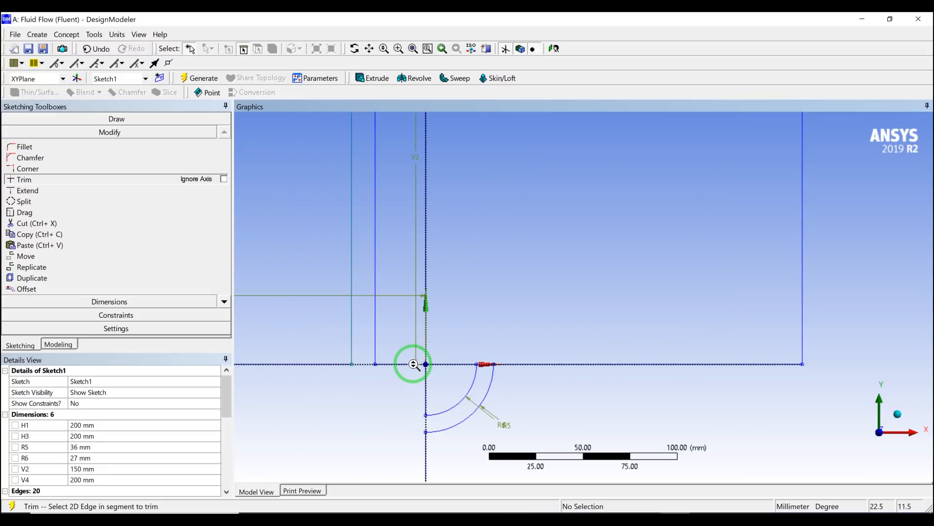
pyautogui.click(67, 344)
pyautogui.click(64, 172)
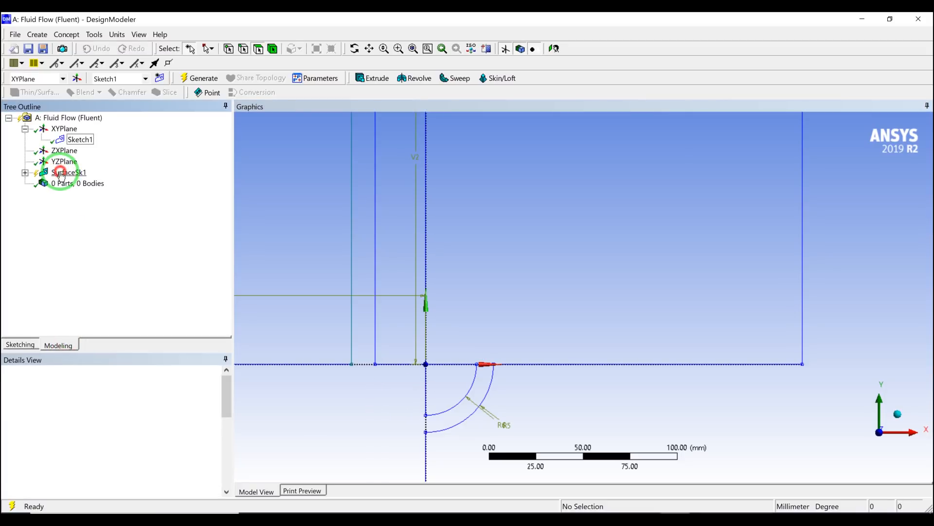
pyautogui.click(218, 79)
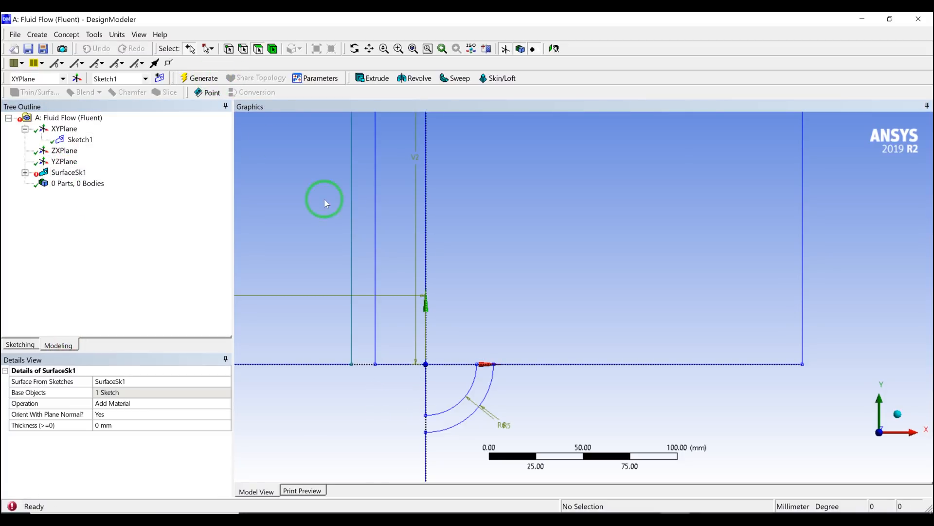
# Step: Examine the base sketch of SurfaceSk1 around the duct openings, the arcs and the origin for profile problems
pyautogui.click(24, 172)
pyautogui.click(59, 184)
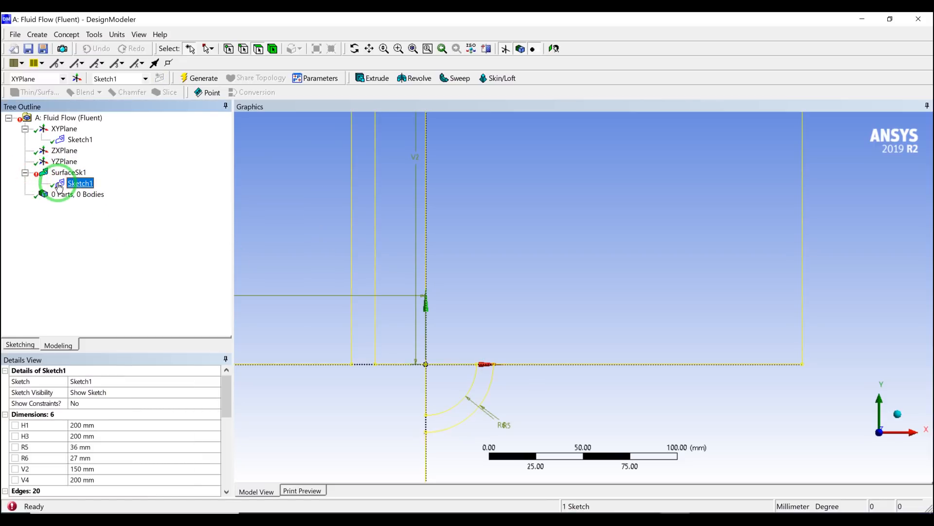
pyautogui.scroll(-3, 337, 239)
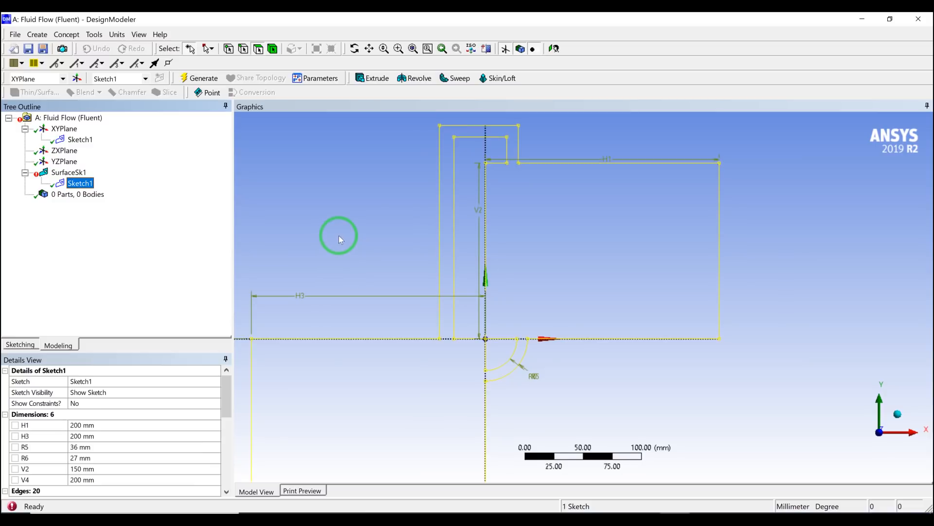
pyautogui.scroll(-1, 340, 240)
pyautogui.moveTo(428, 256)
pyautogui.keyDown('ctrl'); pyautogui.mouseDown(button='middle')
pyautogui.moveTo(434, 216)
pyautogui.moveTo(495, 177)
pyautogui.mouseUp(button='middle'); pyautogui.keyUp('ctrl')
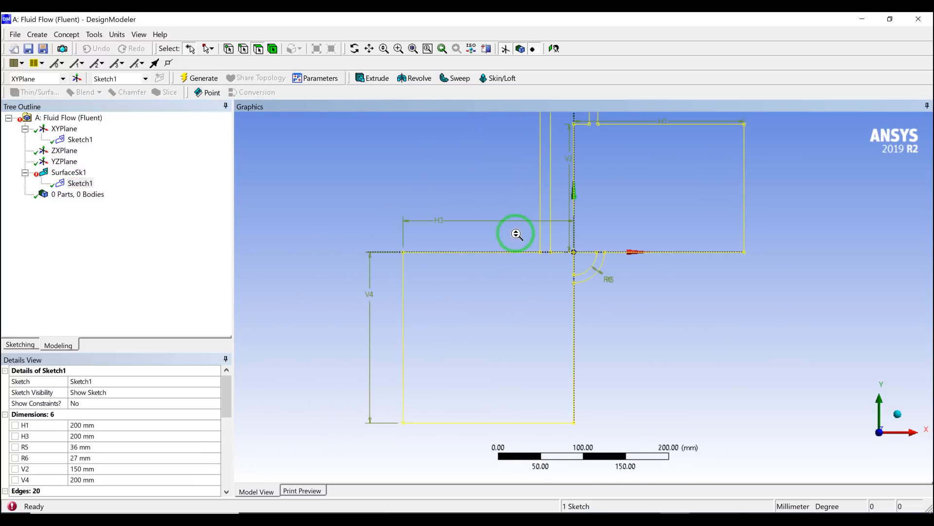
pyautogui.scroll(2, 572, 207)
pyautogui.scroll(6, 575, 208)
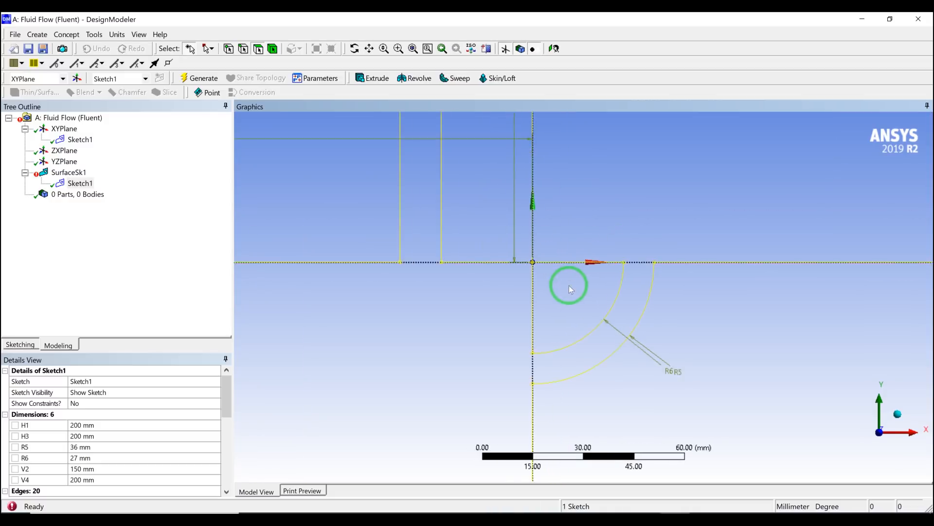
pyautogui.scroll(2, 467, 305)
pyautogui.keyDown('ctrl'); pyautogui.moveTo(399, 319); pyautogui.dragTo(554, 360, button='middle'); pyautogui.keyUp('ctrl')
pyautogui.scroll(2, 553, 359)
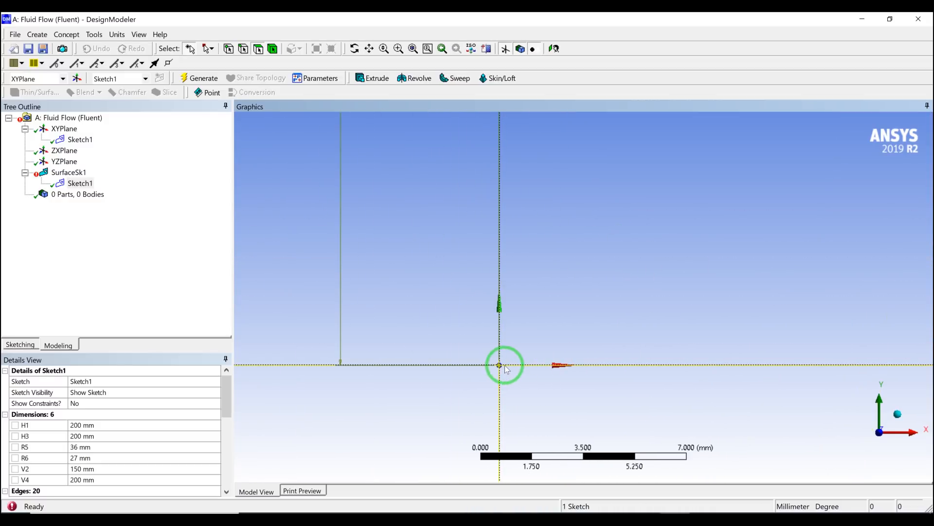
# Step: Reopen Sketch1 and try to add a general dimension to the upper rectangle's vertical edge along the Y axis
pyautogui.click(78, 140)
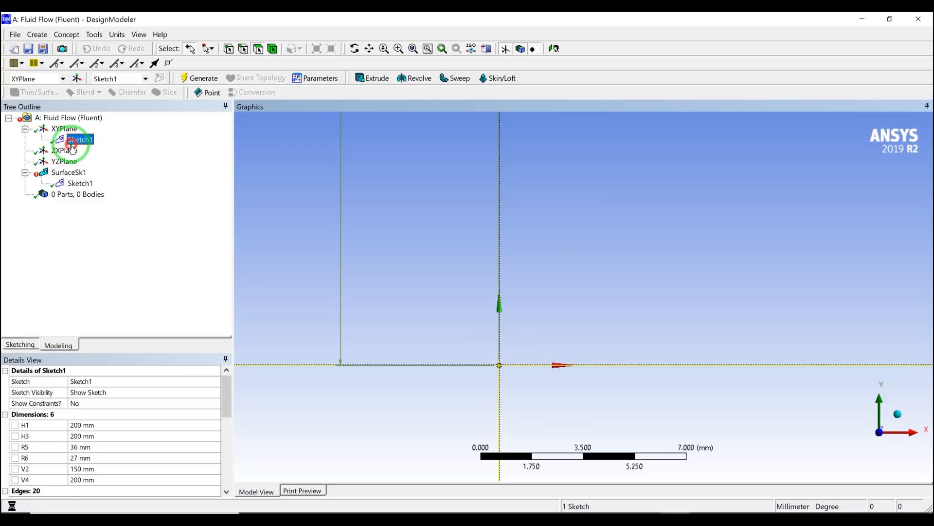
pyautogui.click(31, 346)
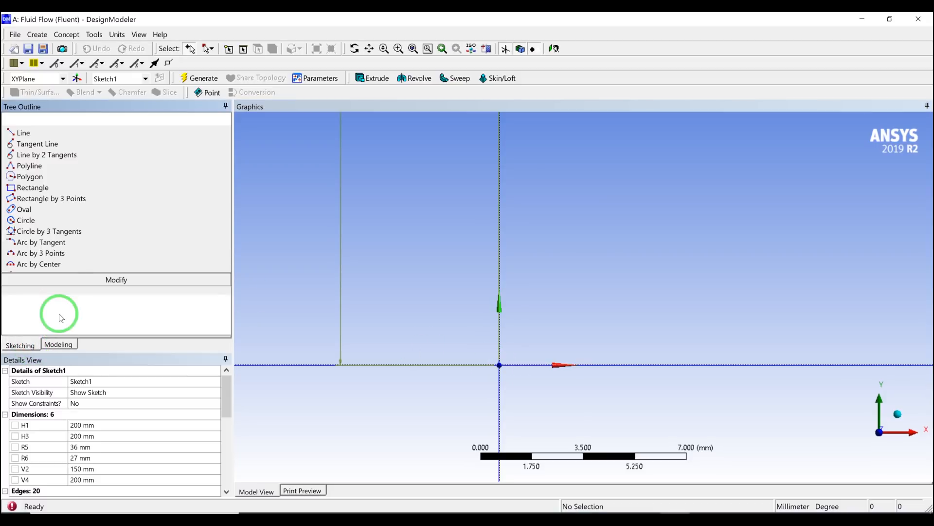
pyautogui.click(87, 302)
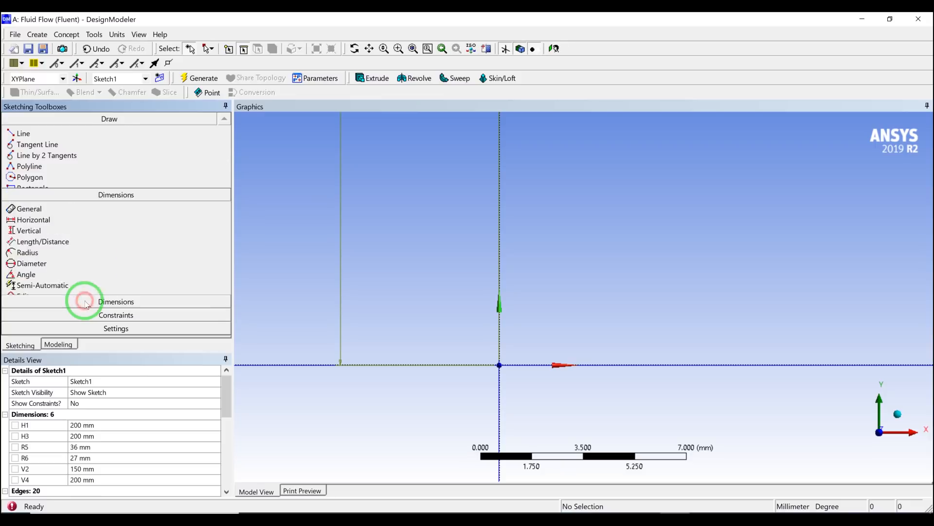
pyautogui.click(499, 276)
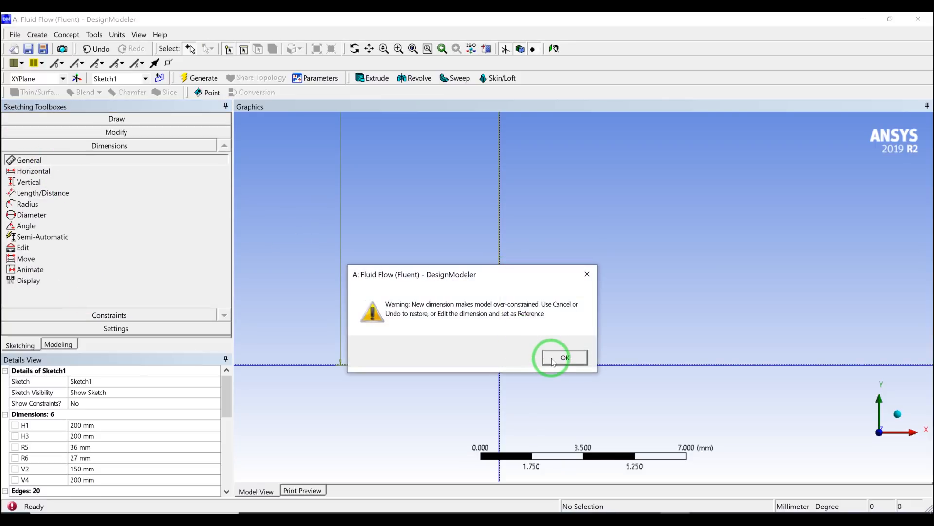
pyautogui.click(550, 354)
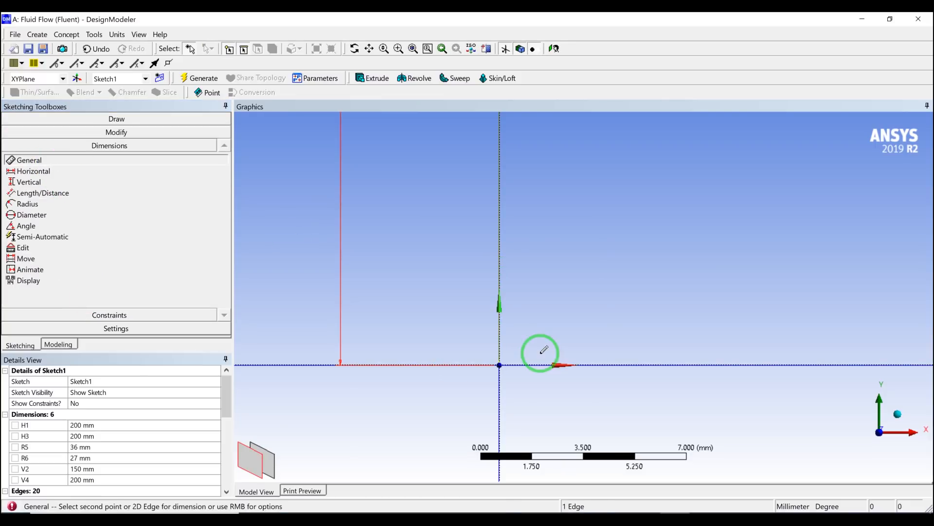
pyautogui.click(499, 388)
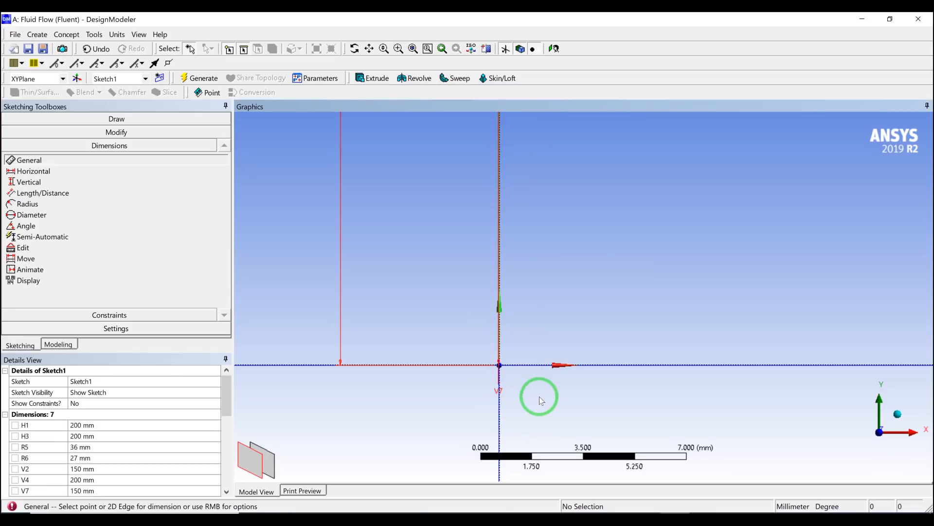
pyautogui.click(450, 379)
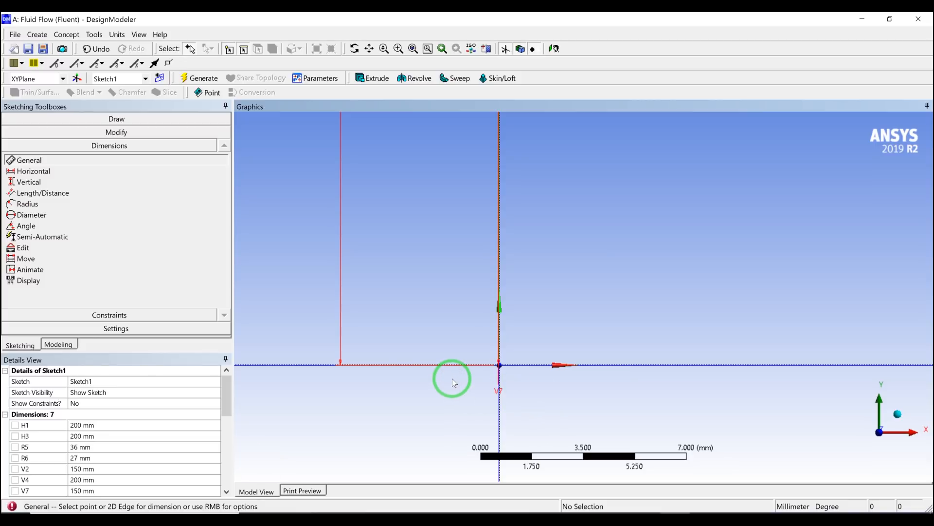
pyautogui.scroll(-2, 190, 431)
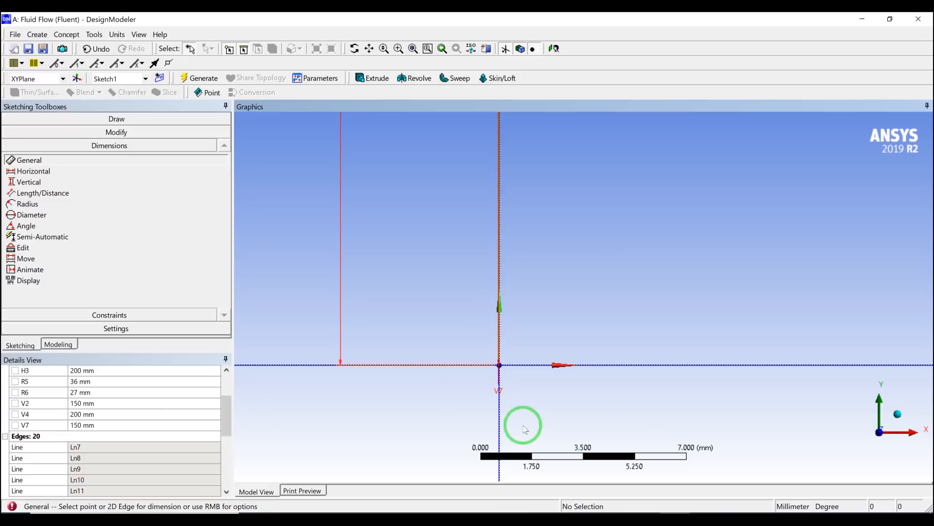
pyautogui.press('Escape')
# Step: Delete the 27 mm vertical line running down the Y axis from the origin to the inner arc
pyautogui.scroll(3, 512, 396)
pyautogui.scroll(-2, 504, 395)
pyautogui.scroll(-2, 503, 395)
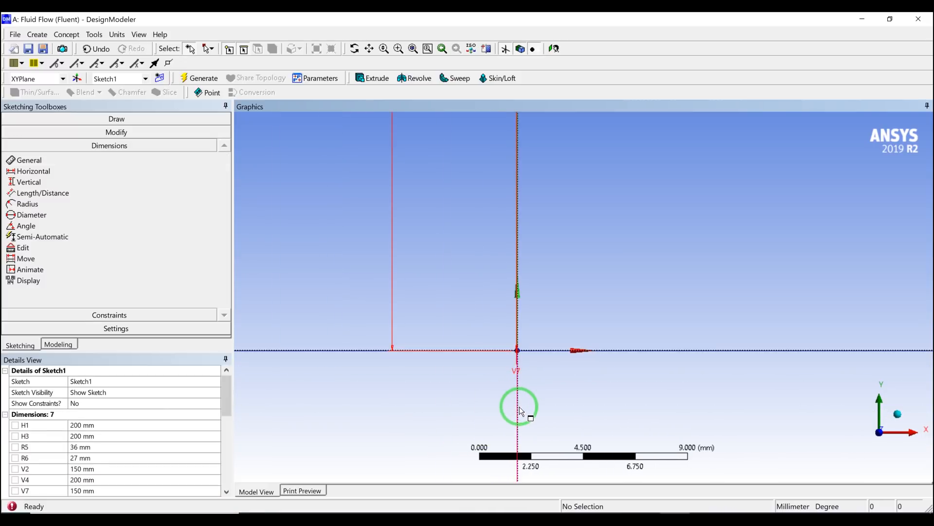
pyautogui.click(516, 405)
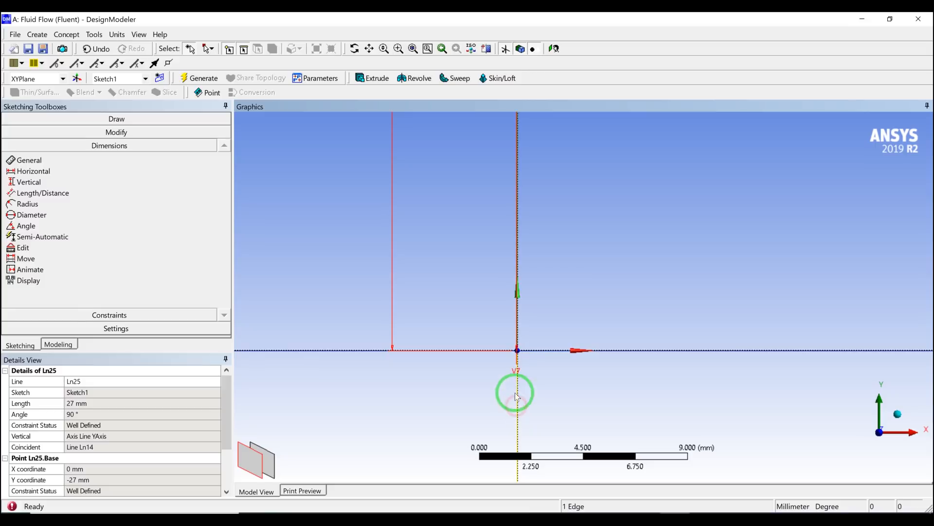
pyautogui.keyDown('ctrl'); pyautogui.click(518, 350); pyautogui.keyUp('ctrl')
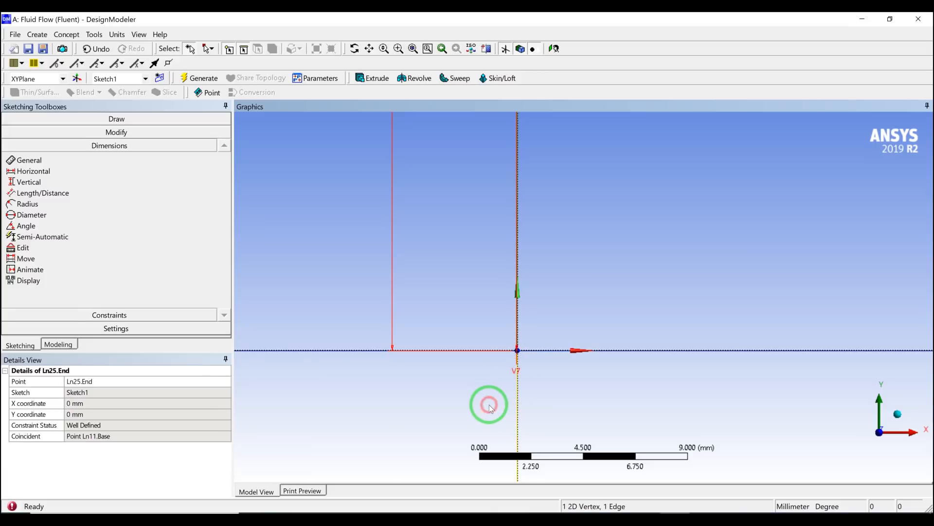
pyautogui.click(499, 397)
pyautogui.scroll(-6, 510, 389)
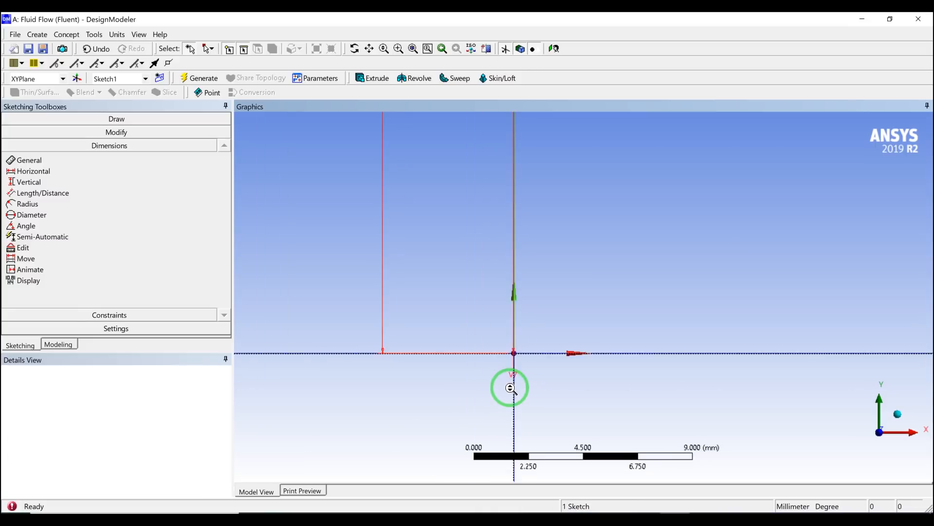
pyautogui.scroll(-1, 505, 378)
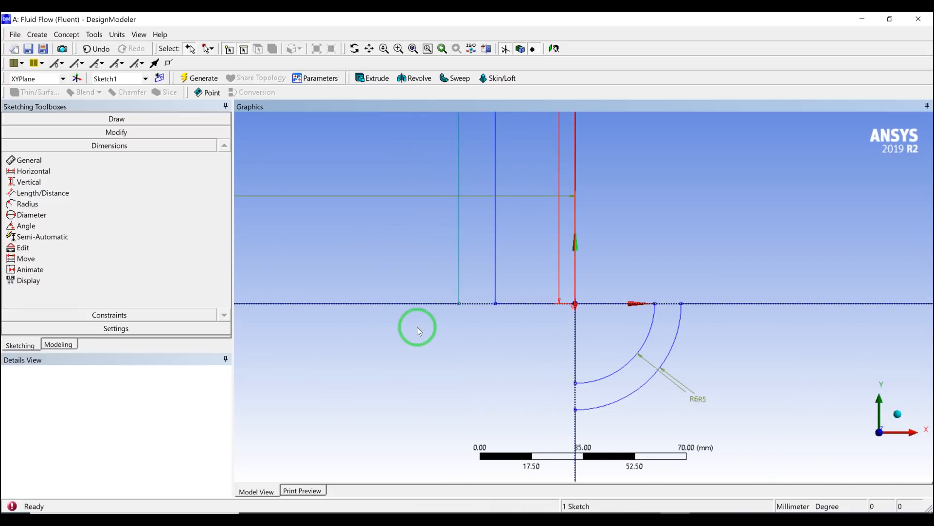
pyautogui.click(575, 343)
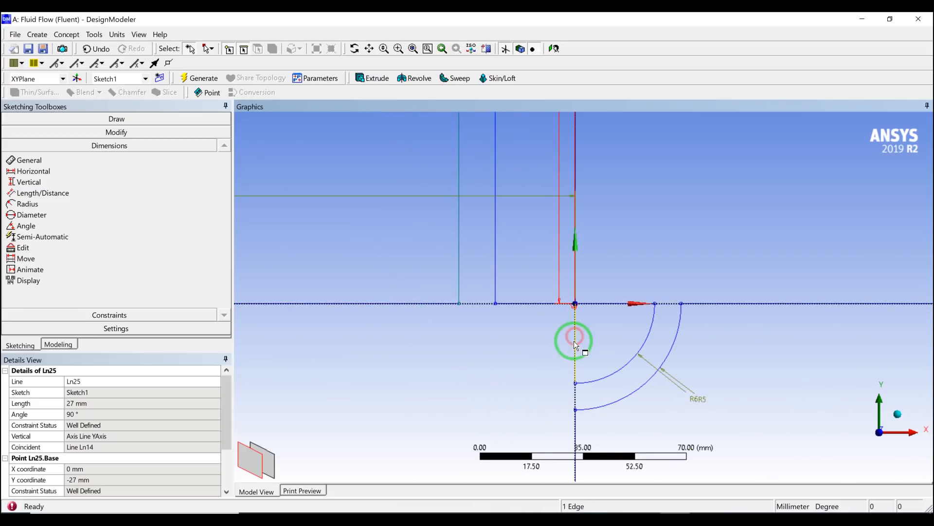
pyautogui.click(571, 352)
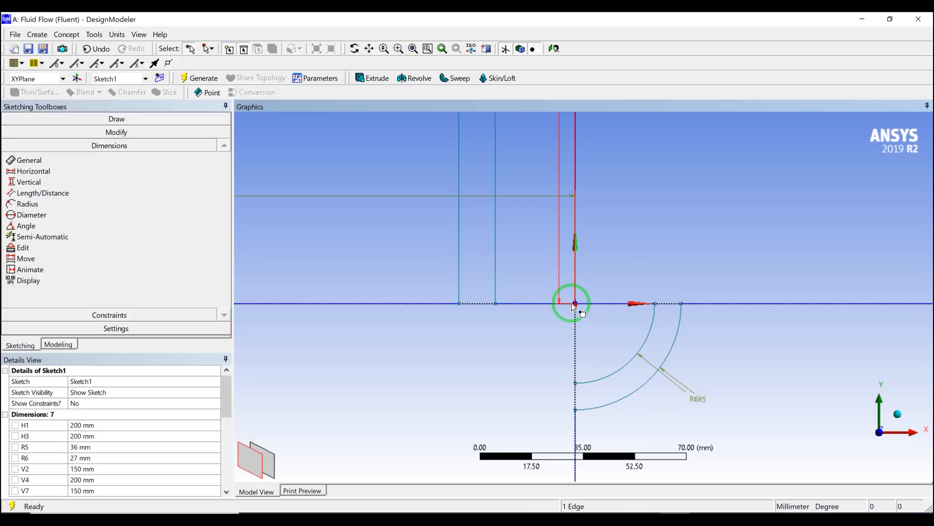
# Step: Delete both 150 mm vertical dimensions, V2 and V7, of the upper rectangle's edge along the Y axis
pyautogui.click(103, 132)
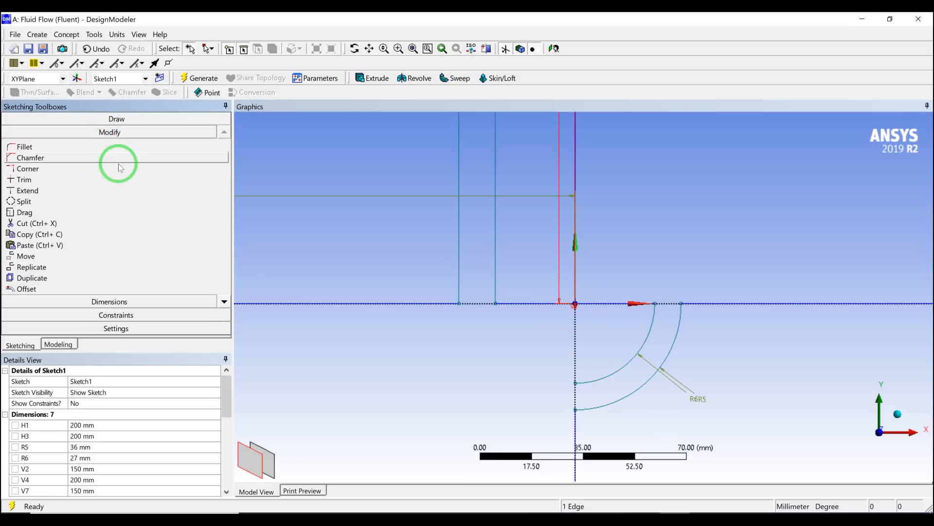
pyautogui.click(559, 297)
pyautogui.press('Delete')
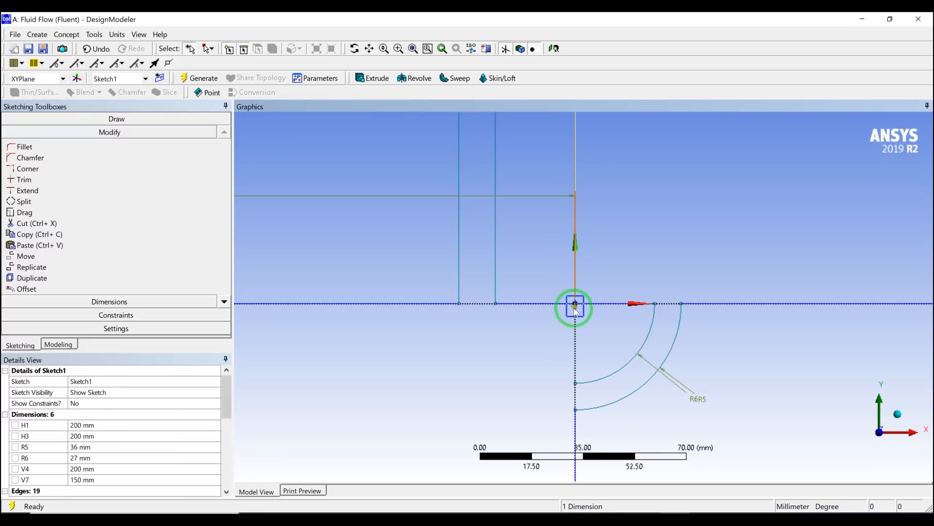
pyautogui.click(575, 310)
pyautogui.press('Delete')
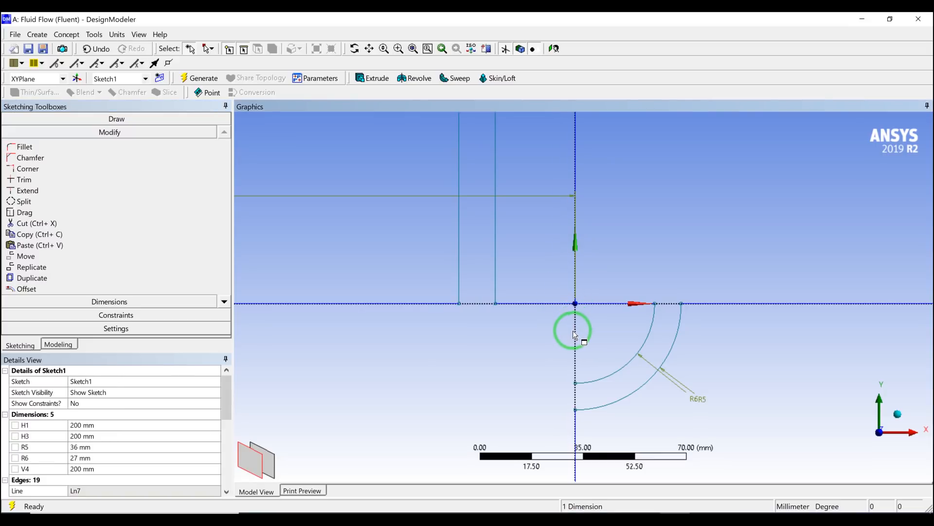
# Step: Delete the lower rectangle's edge on the Y axis below the arcs and the X-axis segment between the duct and the origin
pyautogui.click(578, 422)
pyautogui.press('Delete')
pyautogui.scroll(-3, 559, 402)
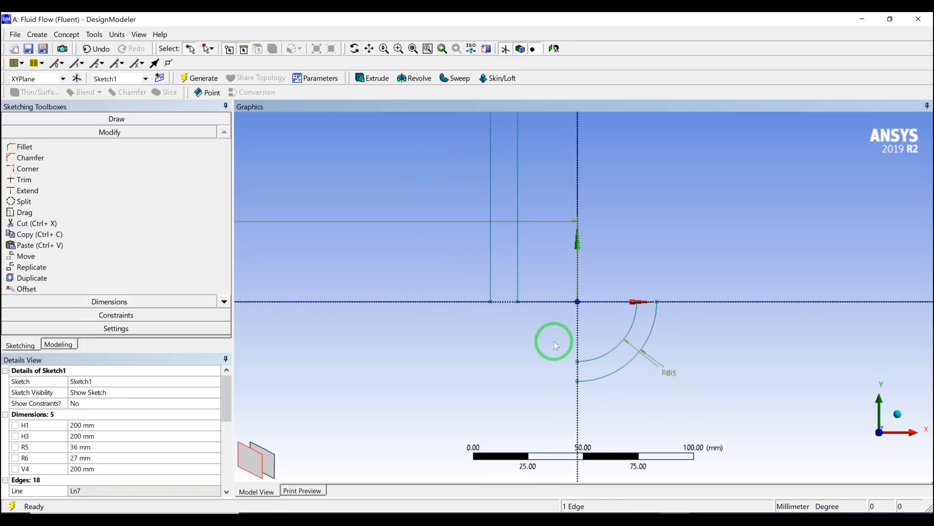
pyautogui.click(558, 304)
pyautogui.scroll(-4, 554, 320)
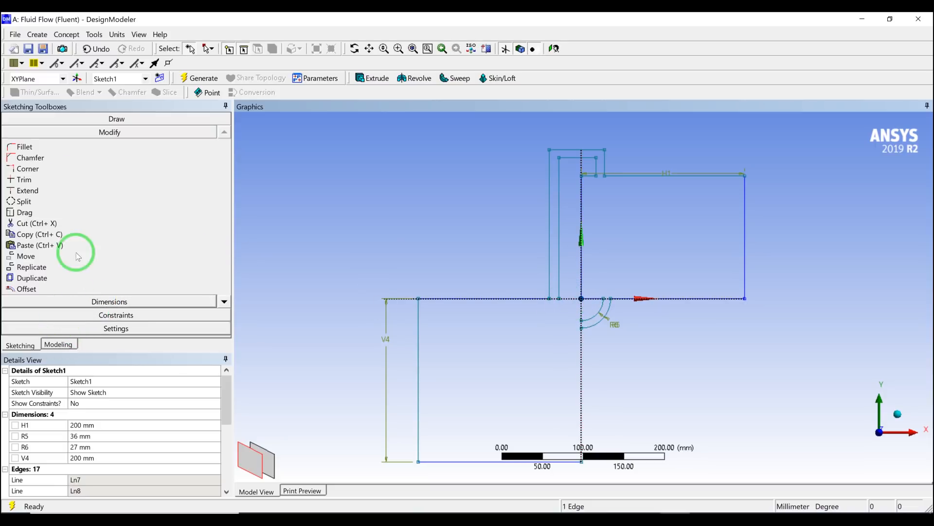
# Step: Draw a line from the inner duct line along the X axis to about 10.5 mm before the origin, and a vertical one down to the bottom edge
pyautogui.click(107, 118)
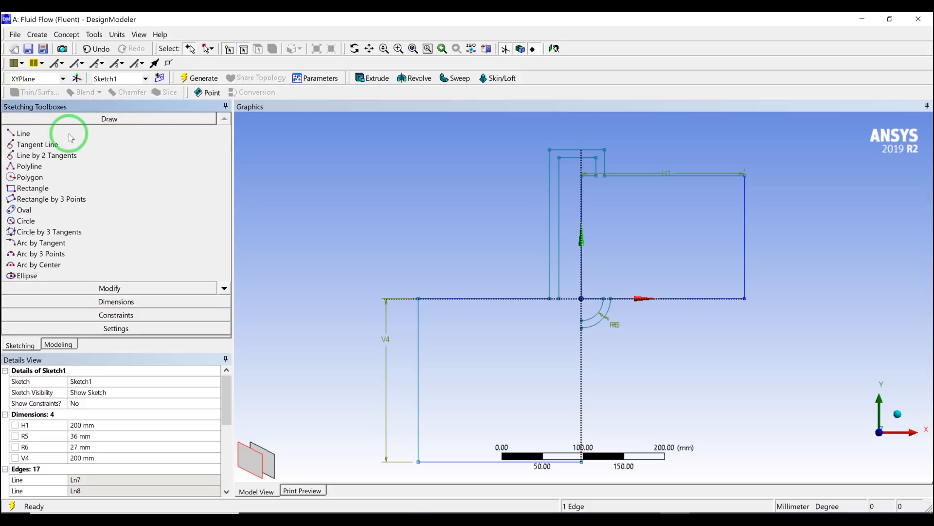
pyautogui.click(30, 134)
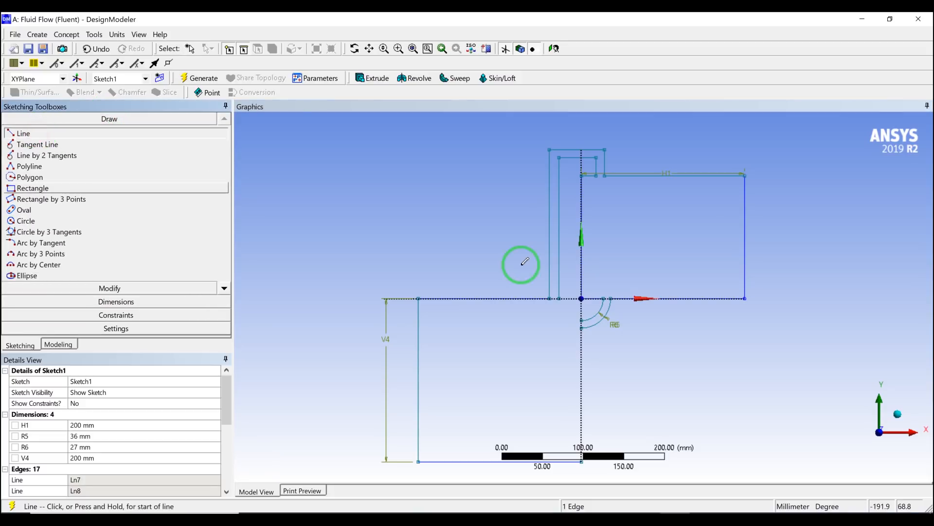
pyautogui.click(560, 297)
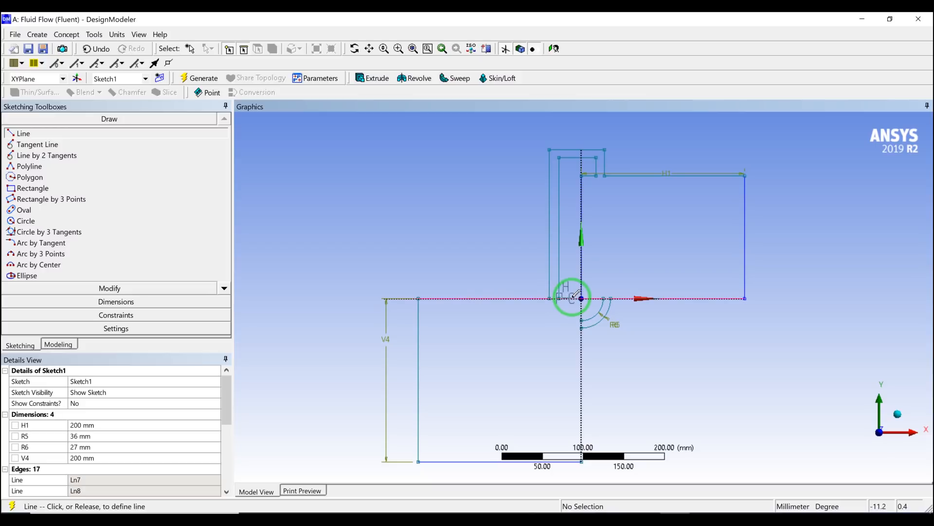
pyautogui.click(576, 296)
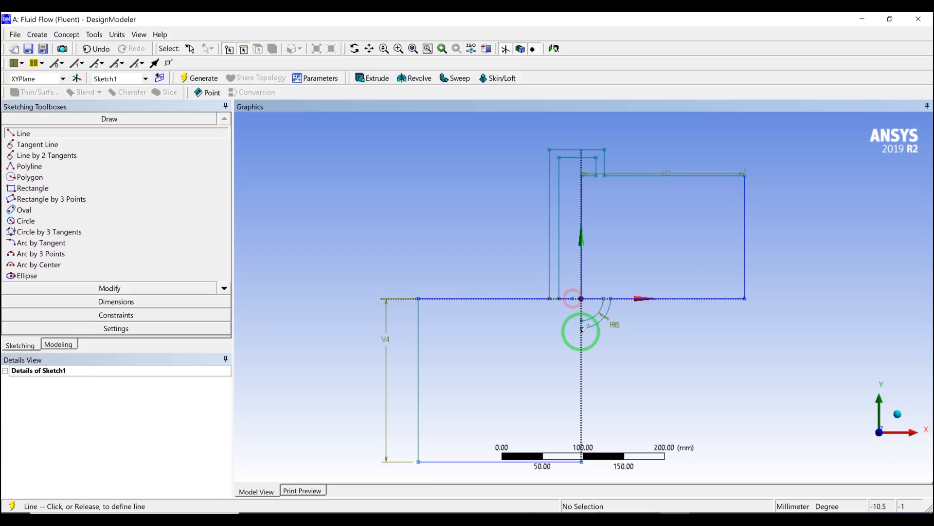
pyautogui.click(575, 296)
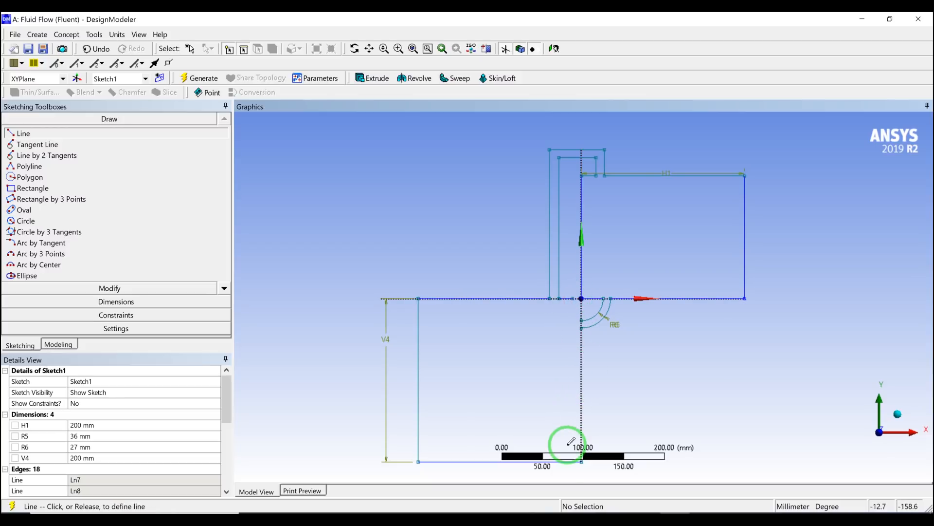
pyautogui.click(577, 458)
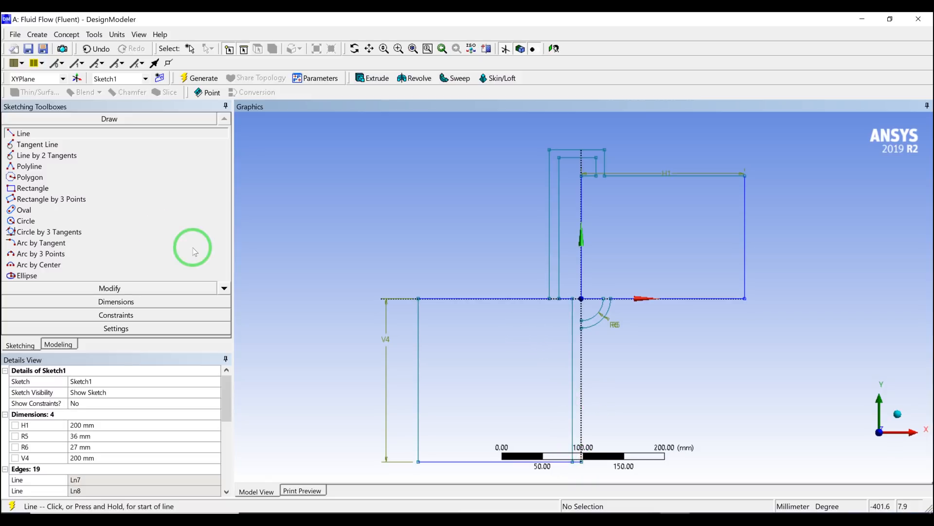
# Step: Extend the lower ends of both quarter arcs across the Y axis to the new vertical line
pyautogui.click(100, 287)
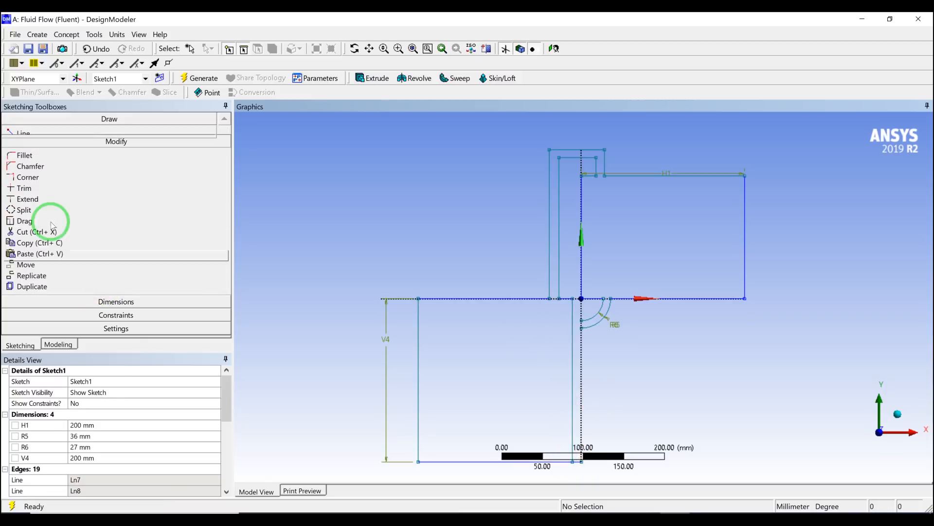
pyautogui.click(27, 189)
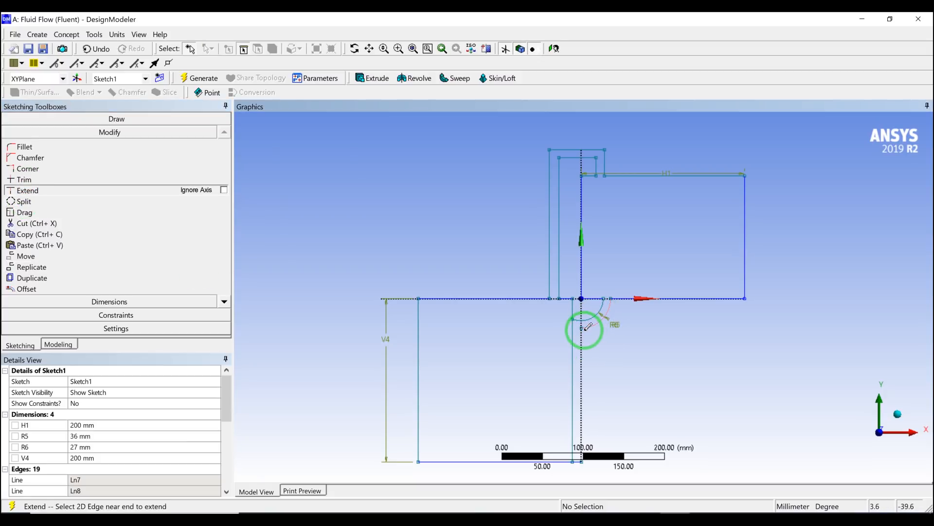
pyautogui.click(587, 327)
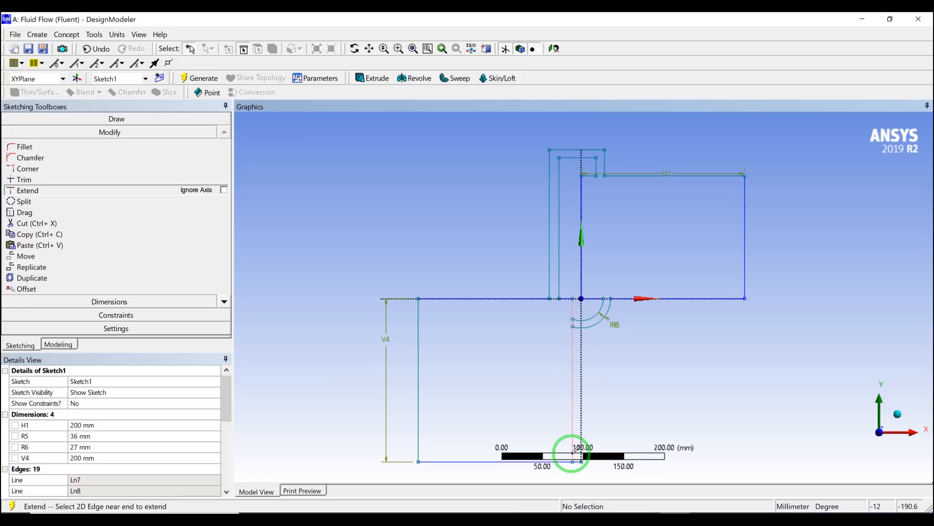
# Step: Trim the bottom edge beyond the new vertical line and the vertical line's segment between the two arcs
pyautogui.click(51, 179)
pyautogui.scroll(3, 594, 433)
pyautogui.scroll(-5, 594, 428)
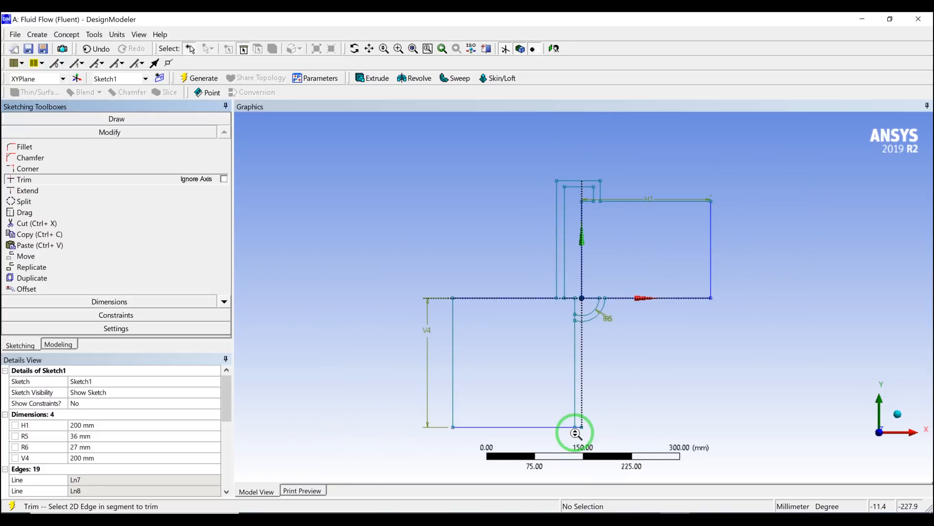
pyautogui.scroll(3, 593, 389)
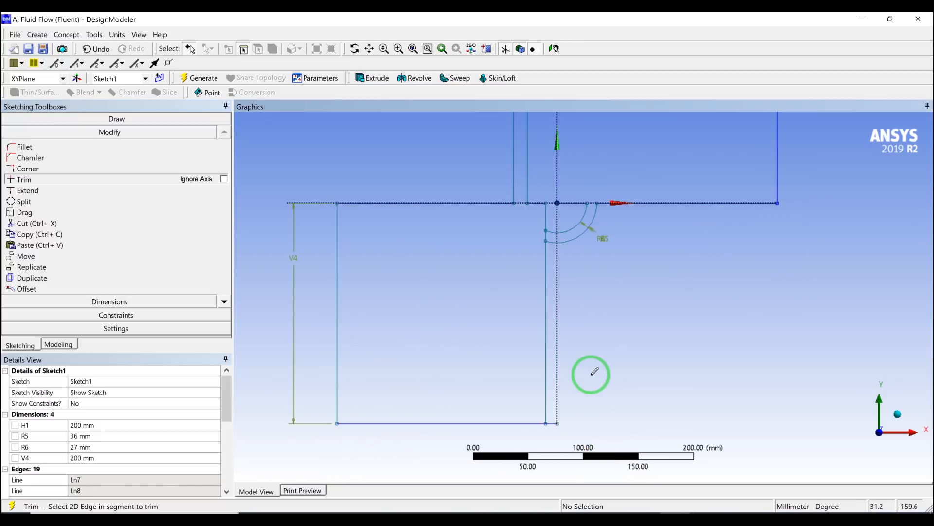
pyautogui.click(548, 434)
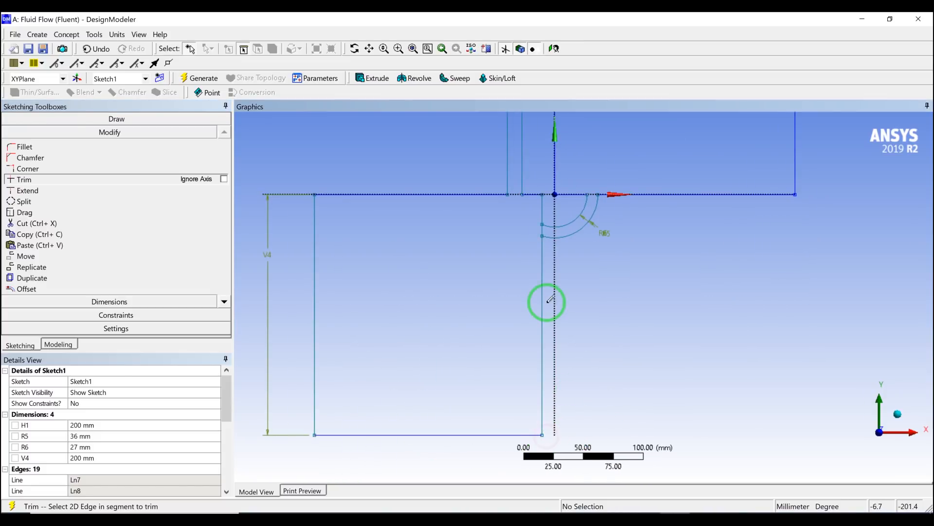
pyautogui.click(543, 230)
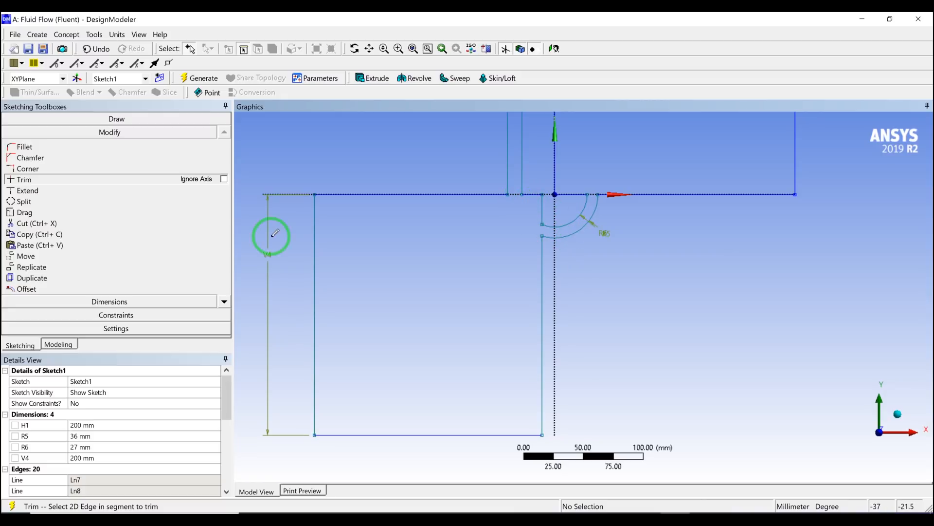
# Step: Generate the SurfaceSk1 surface from the corrected Sketch1 profile
pyautogui.click(68, 343)
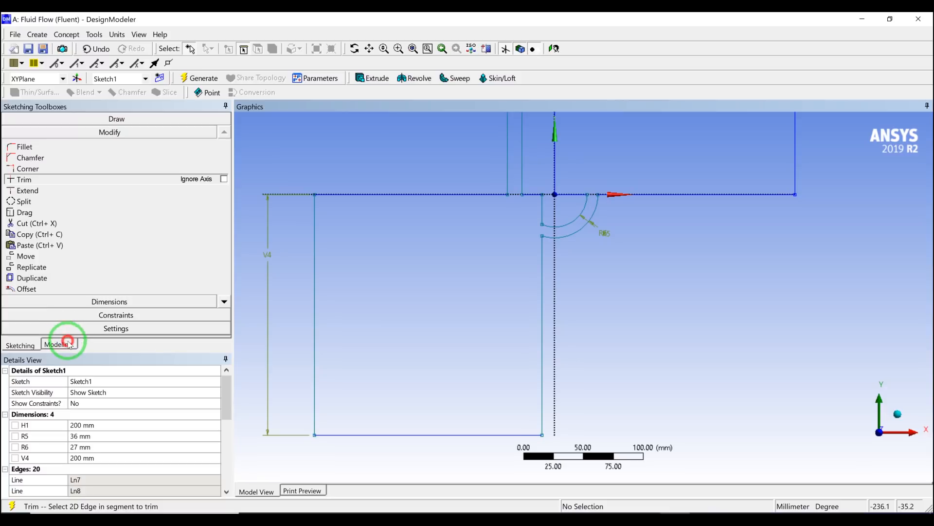
pyautogui.click(62, 174)
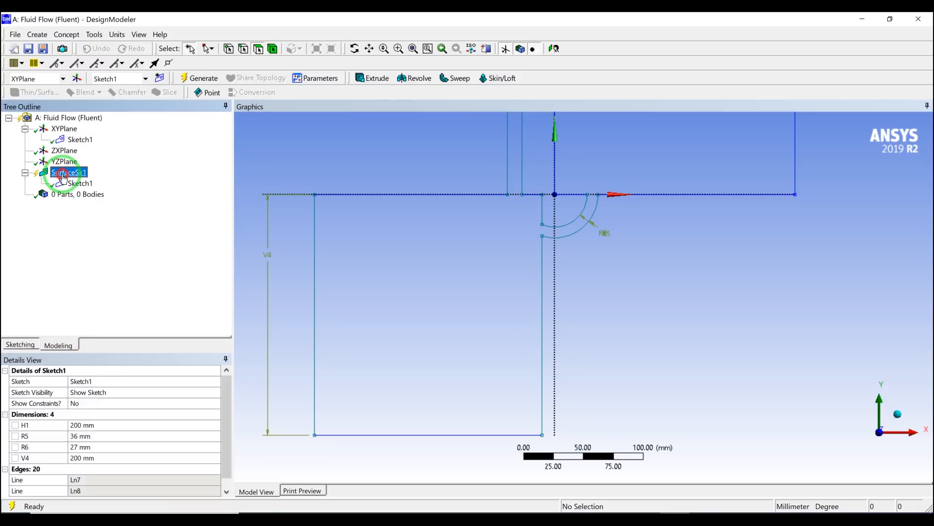
pyautogui.click(199, 78)
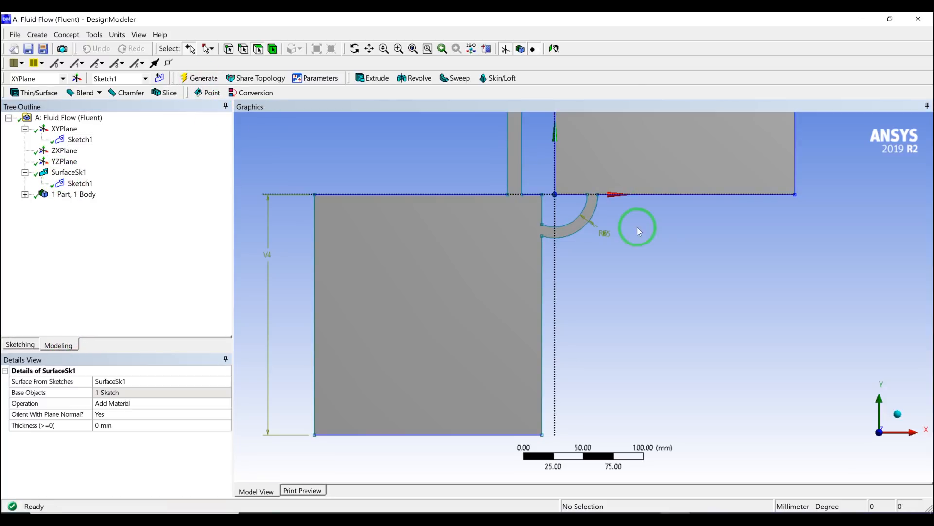
pyautogui.scroll(4, 655, 233)
pyautogui.scroll(-5, 661, 245)
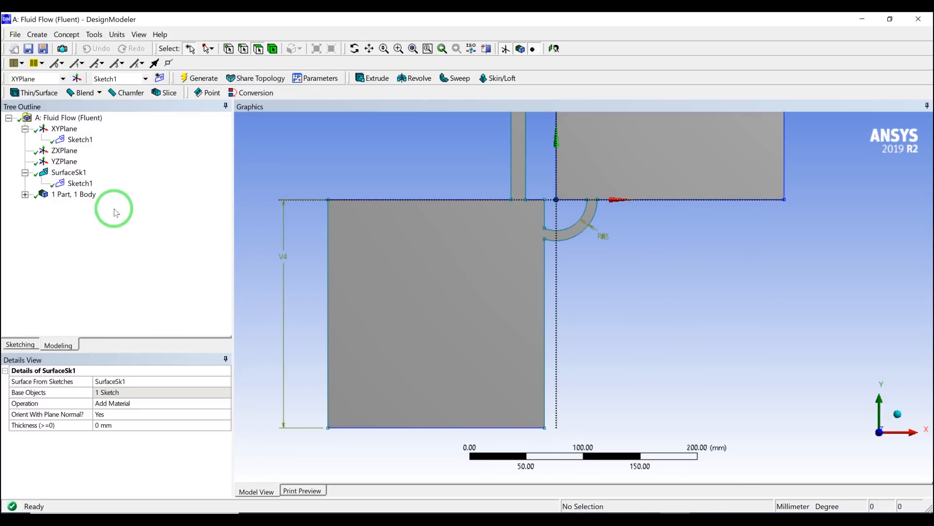
# Step: In Sketch1, dimension the distance from the lower rectangle's corner nearest the Y axis to the origin and set it to 2 mm
pyautogui.click(68, 141)
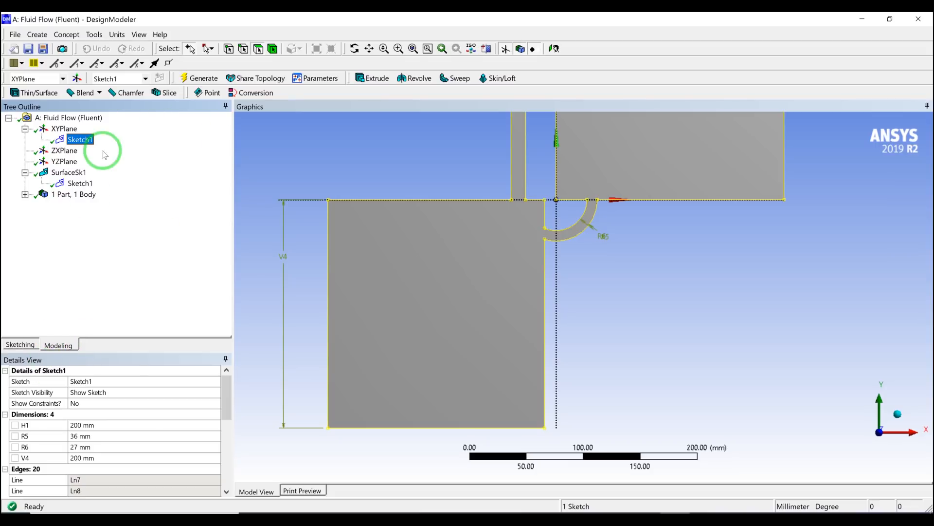
pyautogui.click(20, 344)
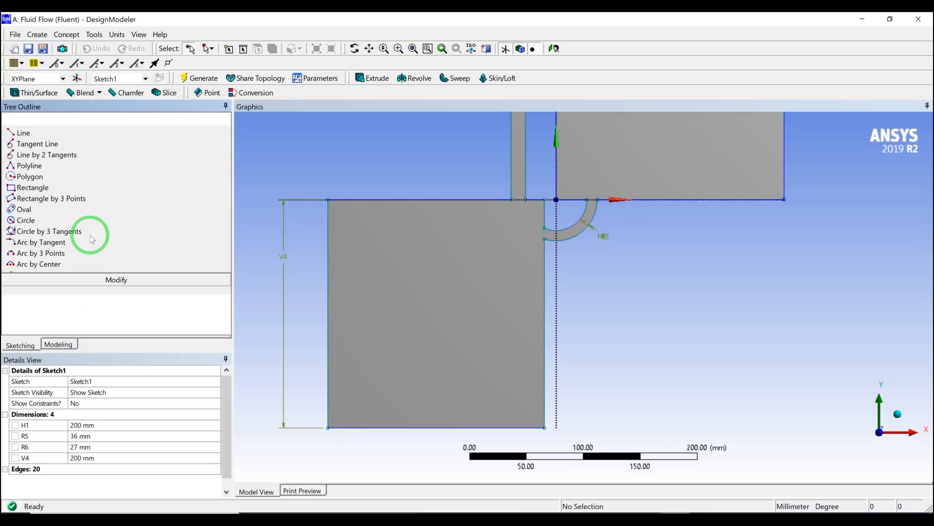
pyautogui.click(94, 302)
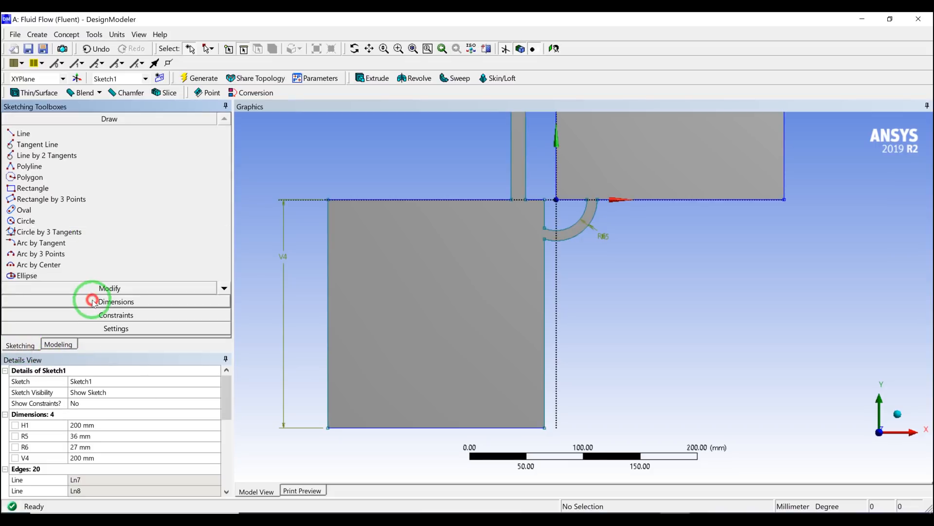
pyautogui.click(545, 200)
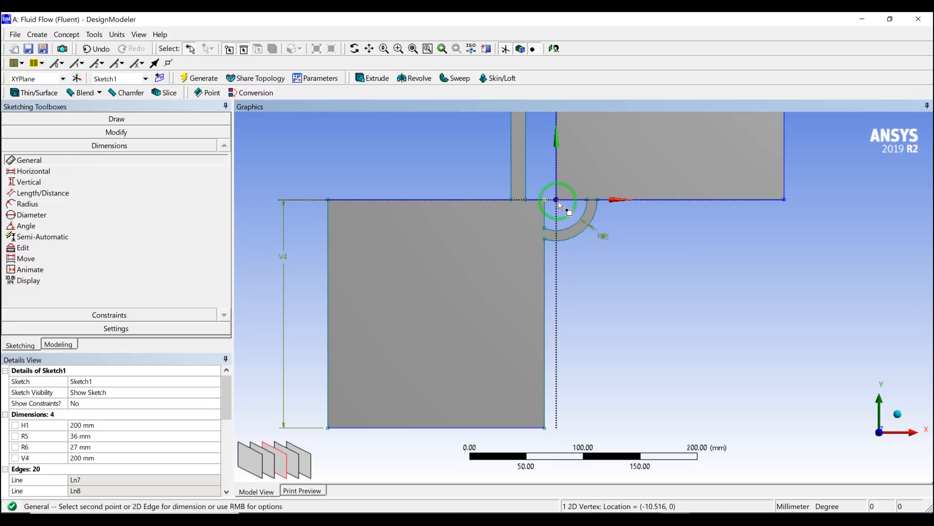
pyautogui.click(556, 200)
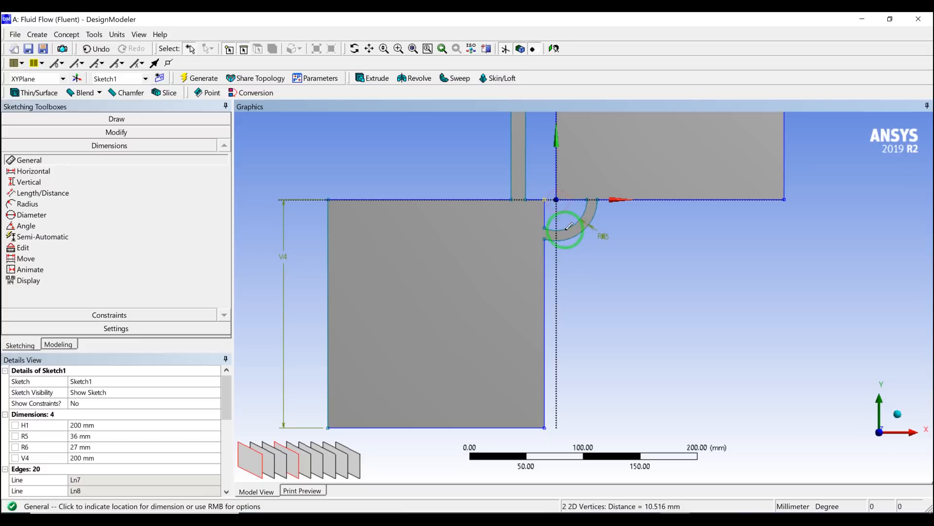
pyautogui.click(563, 283)
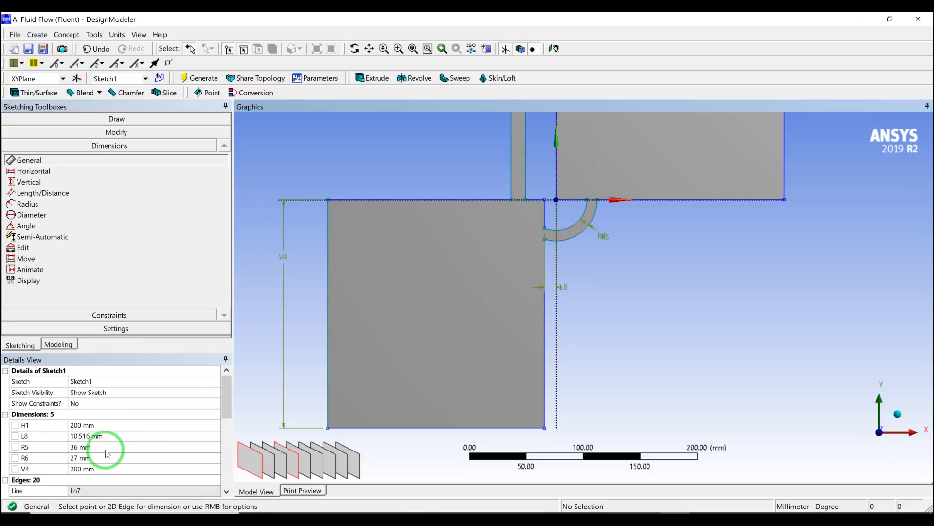
pyautogui.click(111, 436)
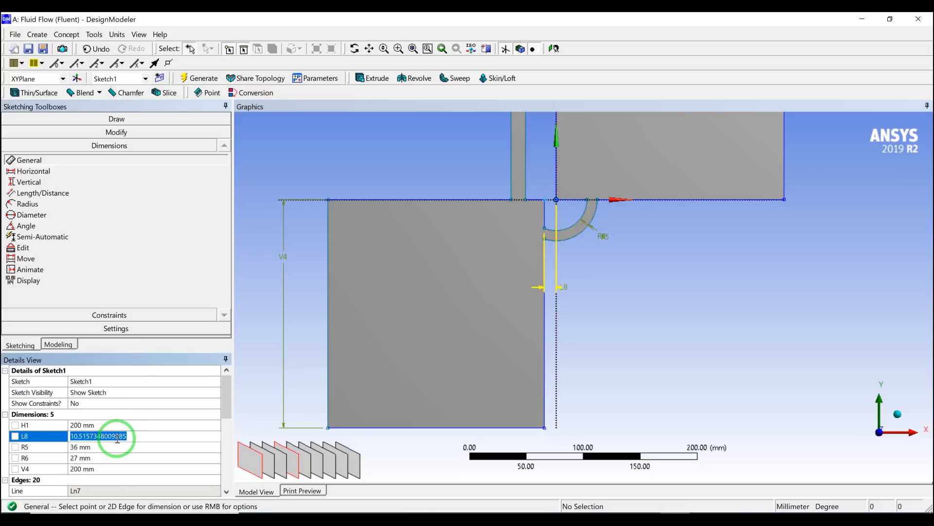
pyautogui.write('2')
pyautogui.press('Return')
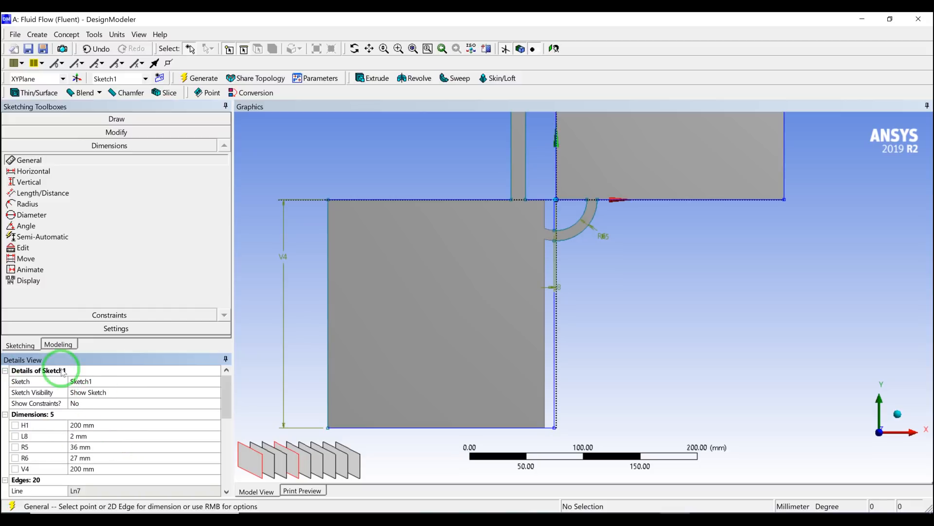
# Step: Regenerate the surface body from the updated Sketch1 and select SurfaceSk1 to check its full extent
pyautogui.click(58, 345)
pyautogui.click(192, 77)
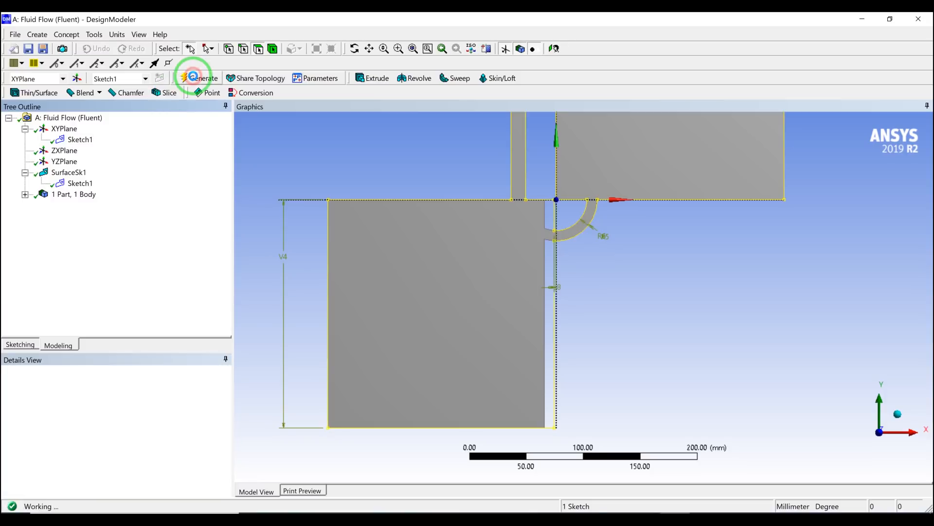
pyautogui.scroll(2, 579, 271)
pyautogui.scroll(-3, 584, 273)
pyautogui.scroll(-2, 586, 278)
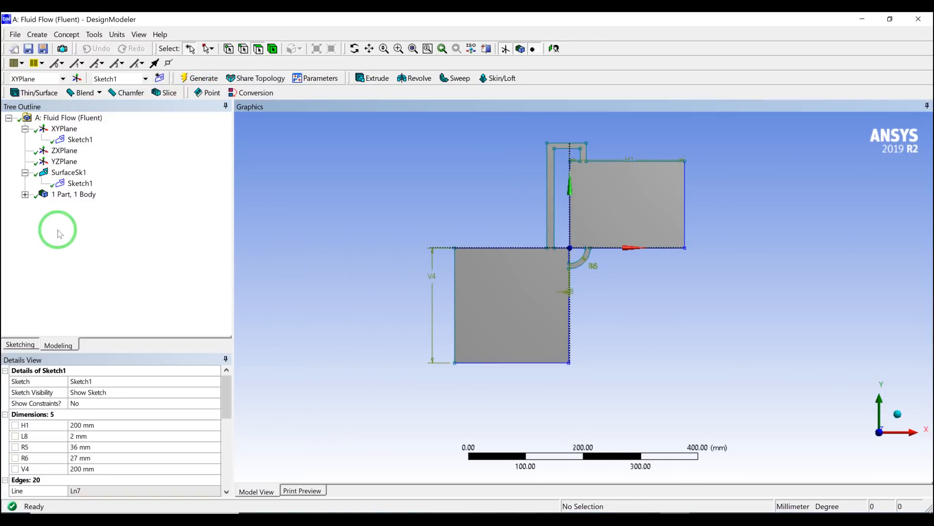
pyautogui.click(58, 173)
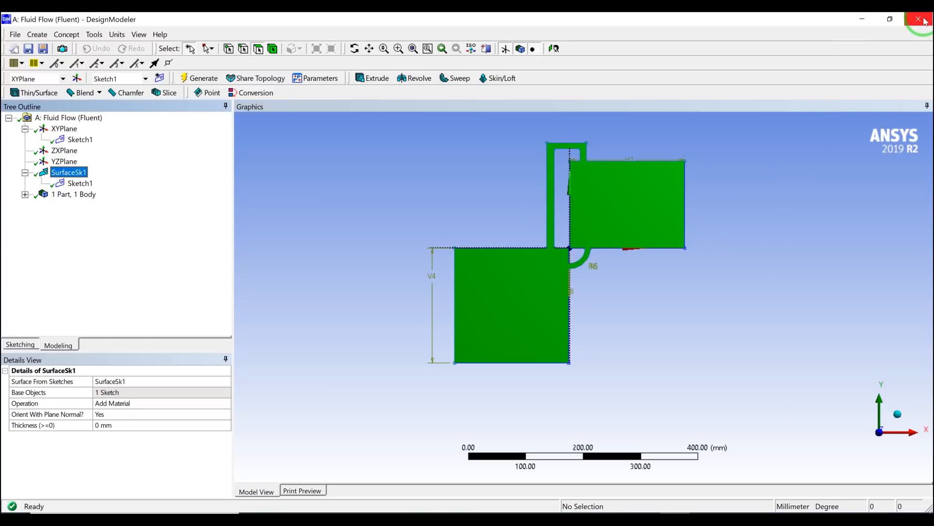
# Step: Return to Workbench, open the Mesh cell of the Fluid Flow (Fluent) system and face the geometry along the Z axis
pyautogui.click(716, 233)
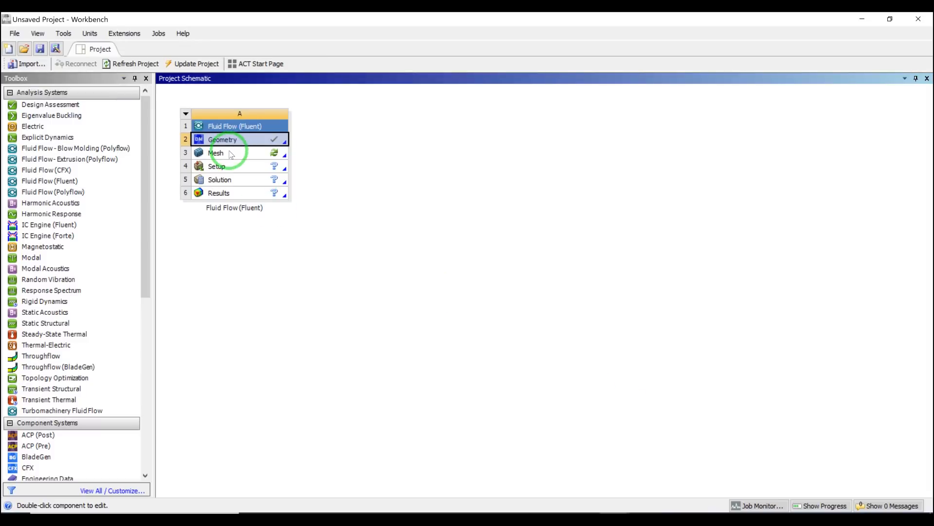
pyautogui.doubleClick(230, 154)
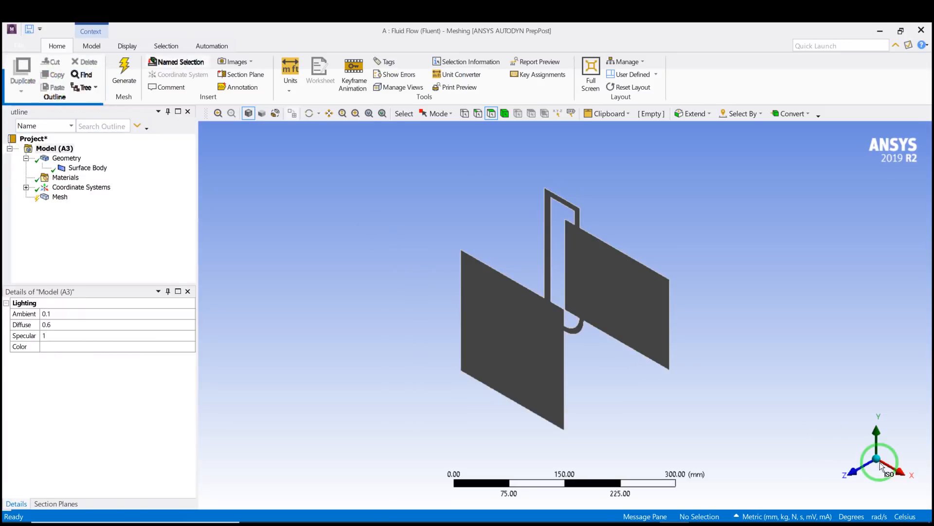
pyautogui.click(859, 466)
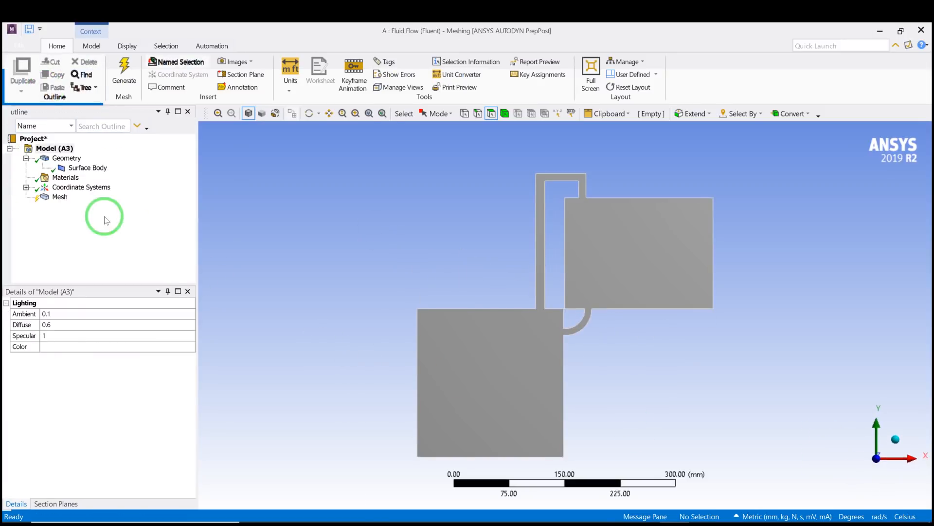
# Step: Set the global mesh element size to 3 mm and generate the mesh
pyautogui.click(57, 197)
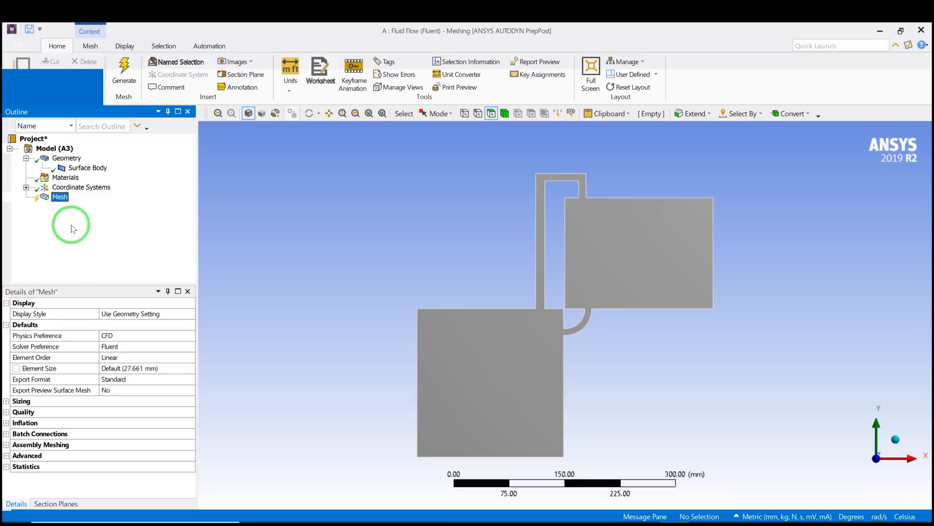
pyautogui.click(137, 368)
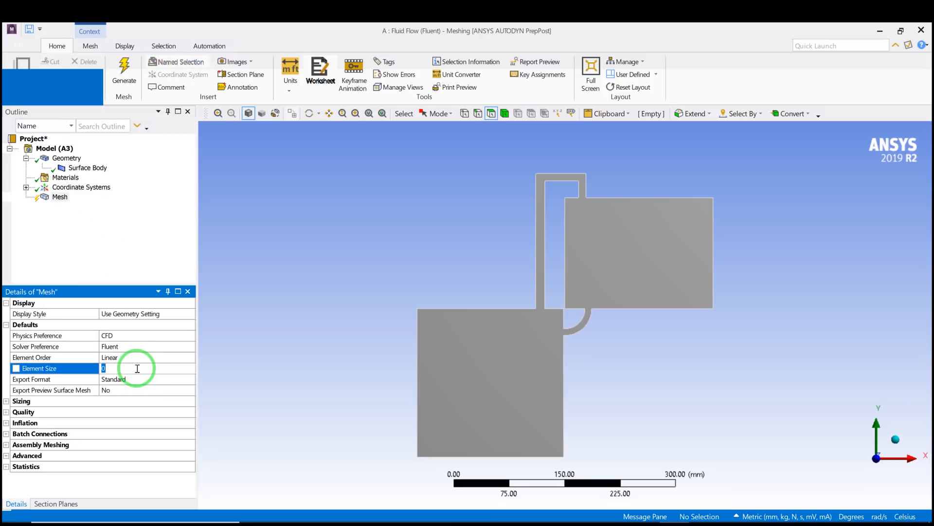
pyautogui.click(131, 257)
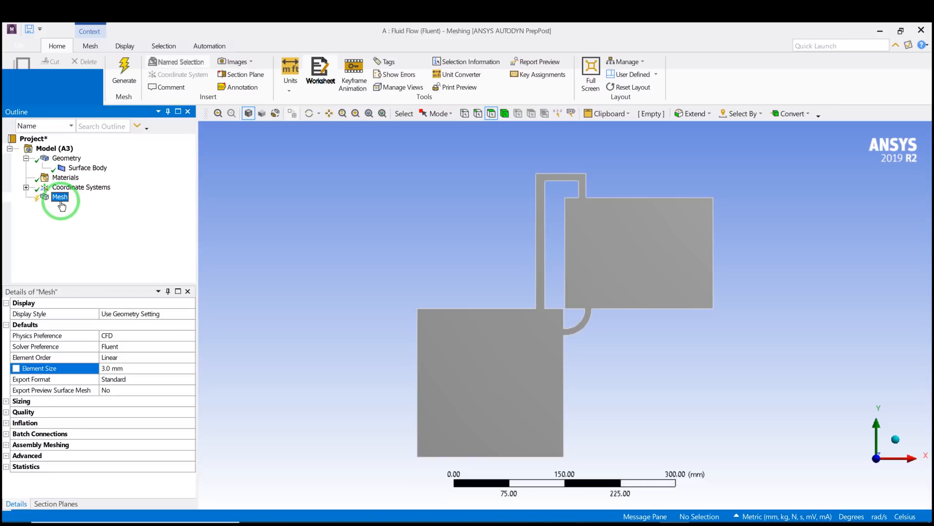
pyautogui.click(127, 72)
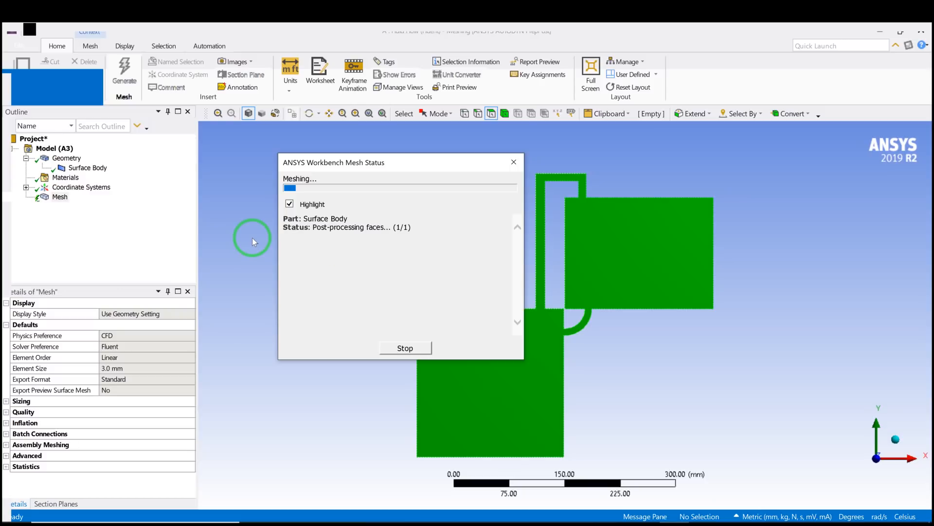
pyautogui.moveTo(409, 169); pyautogui.dragTo(350, 160)
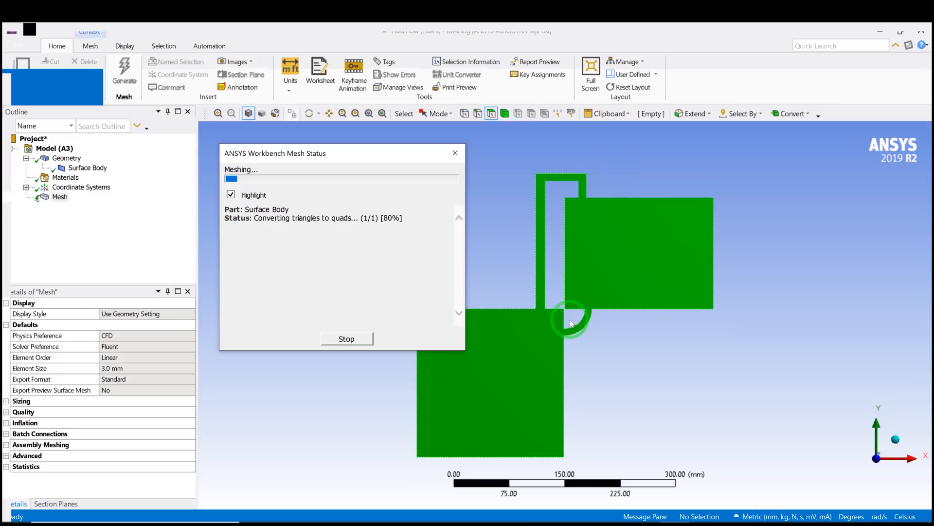
pyautogui.moveTo(350, 152); pyautogui.dragTo(244, 174)
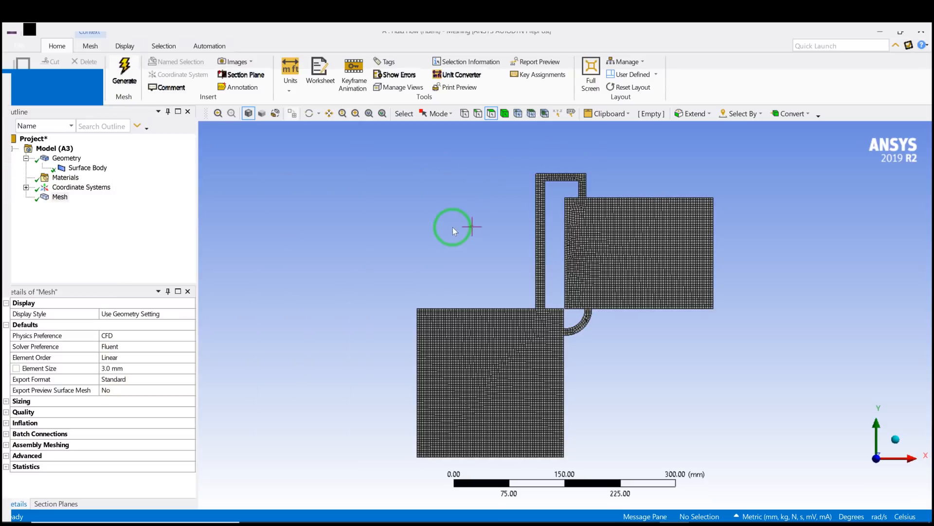
# Step: Inspect the mesh around the duct and arc connections, update it for Fluent, and close the Meshing application
pyautogui.scroll(3, 550, 326)
pyautogui.scroll(-5, 556, 331)
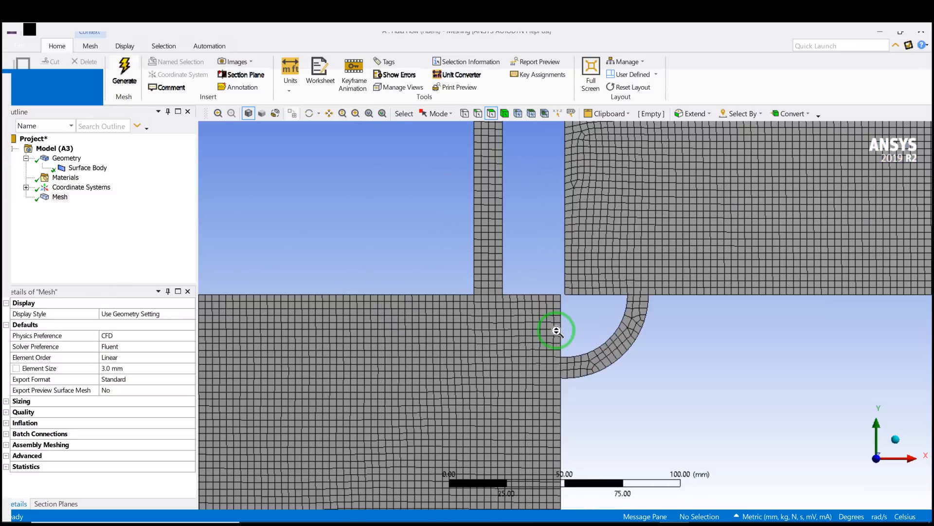
pyautogui.scroll(2, 537, 397)
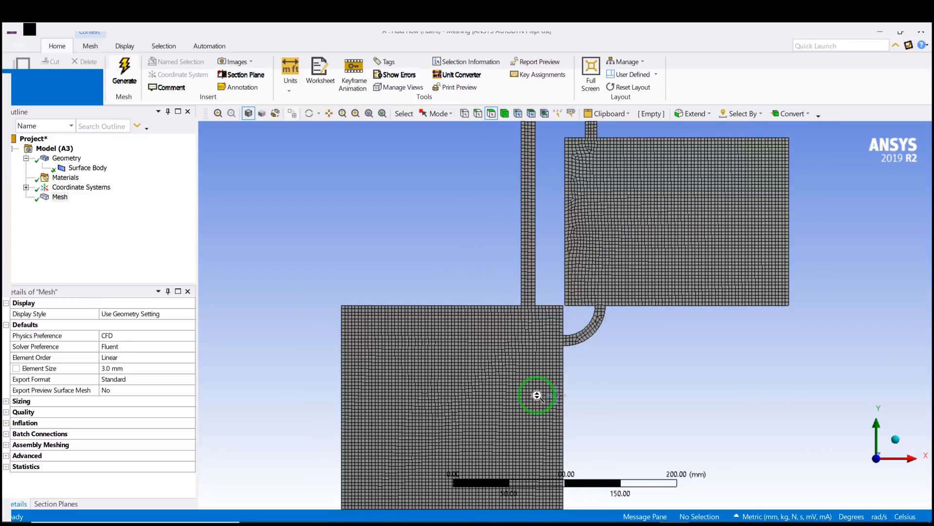
pyautogui.scroll(1, 600, 334)
pyautogui.scroll(1, 600, 334)
pyautogui.scroll(-4, 604, 333)
pyautogui.rightClick(61, 197)
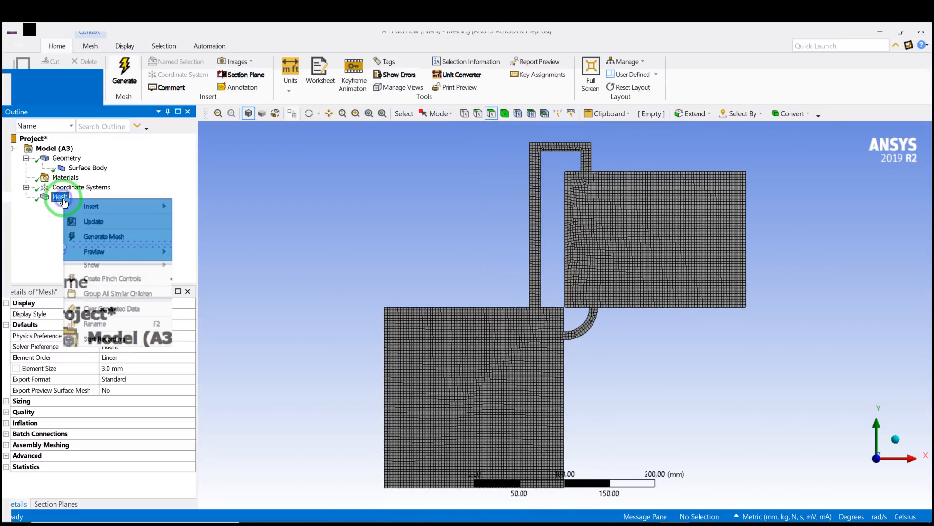
pyautogui.click(88, 224)
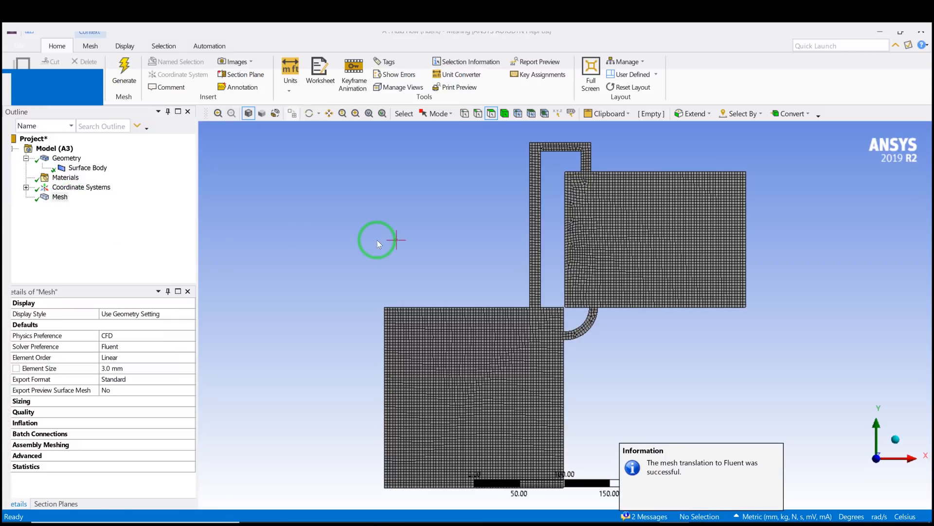
pyautogui.click(917, 32)
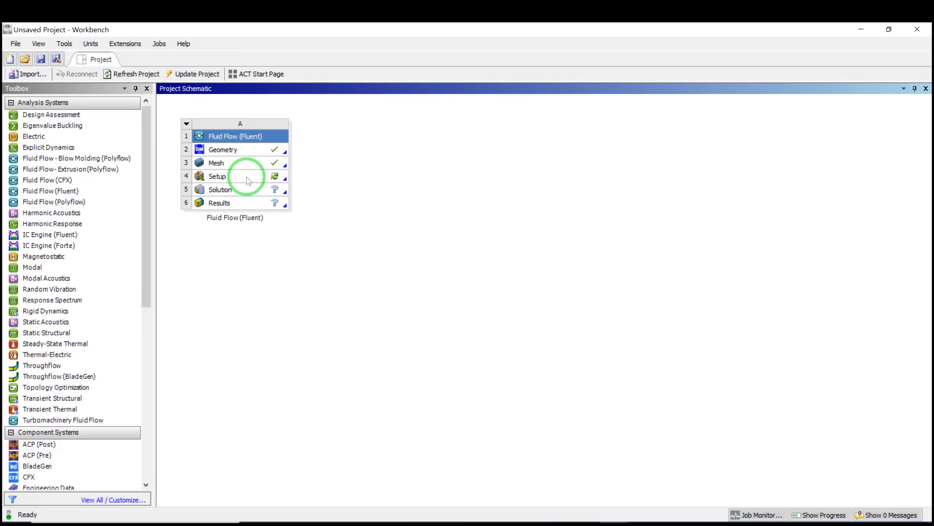
# Step: Open the Setup cell's Fluent Launcher and choose parallel processing on the local machine with 8 processes
pyautogui.doubleClick(248, 181)
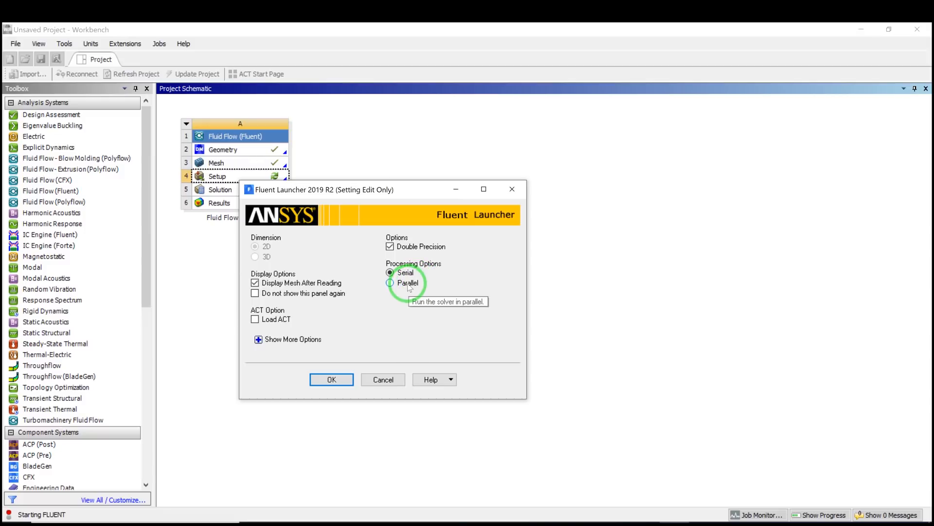
pyautogui.click(407, 283)
pyautogui.write('8')
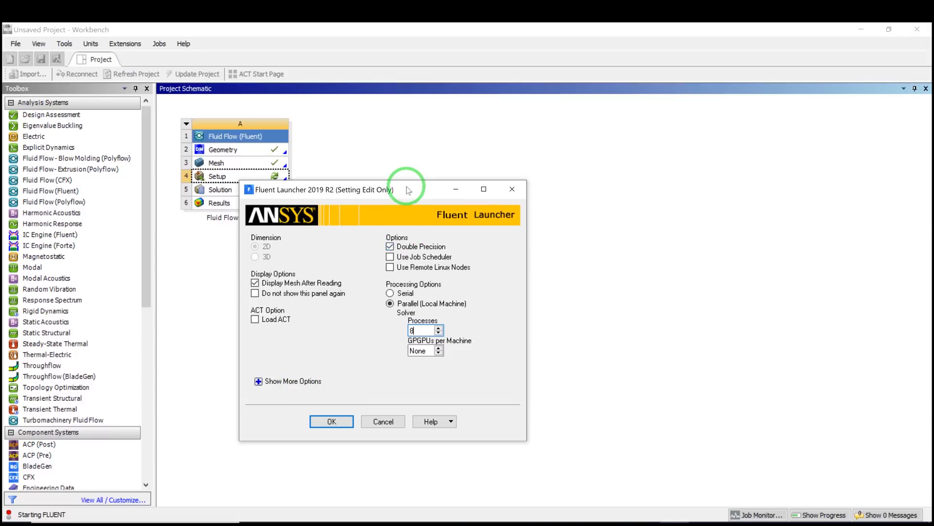
pyautogui.moveTo(406, 187); pyautogui.dragTo(486, 150)
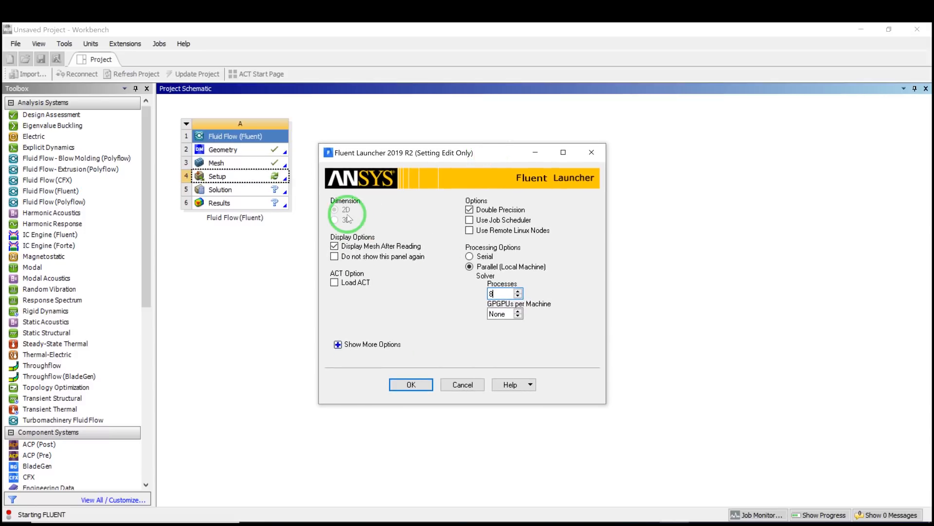
# Step: Set the MPI type to intel in the launcher's additional parallel settings
pyautogui.click(372, 345)
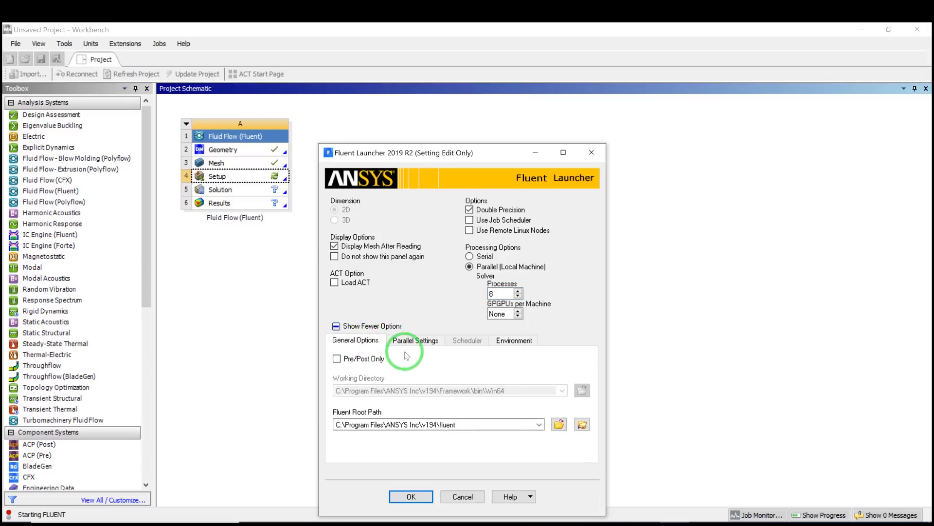
pyautogui.click(415, 340)
pyautogui.click(440, 396)
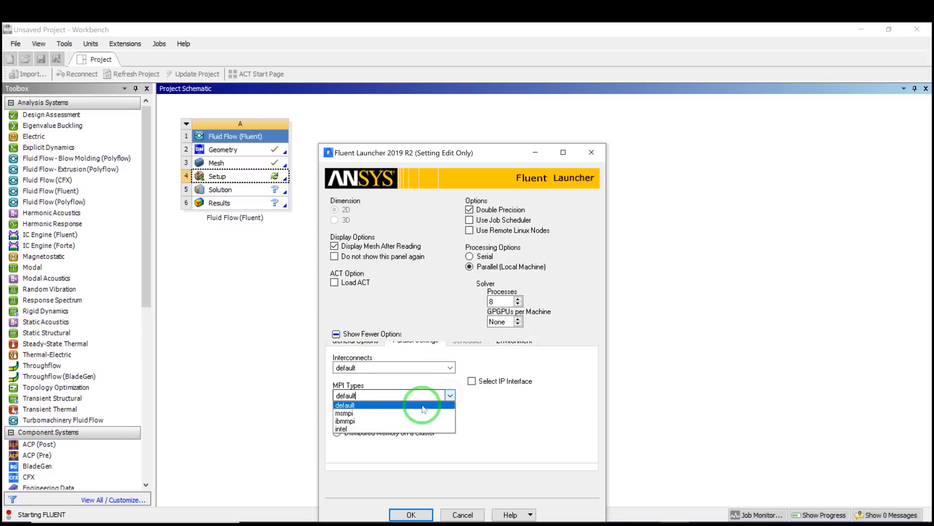
pyautogui.click(394, 430)
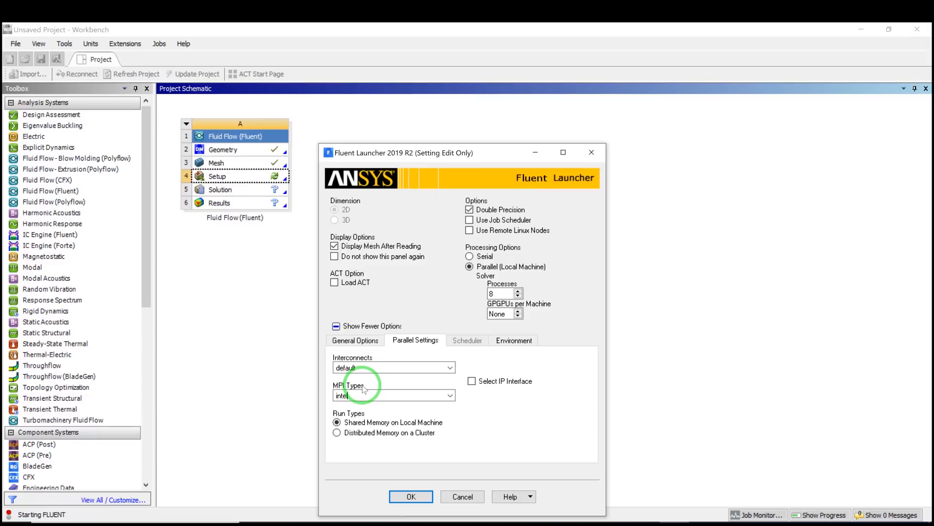
# Step: Collapse the extra launcher options and start Fluent with the chosen parallel settings
pyautogui.click(336, 326)
pyautogui.click(393, 371)
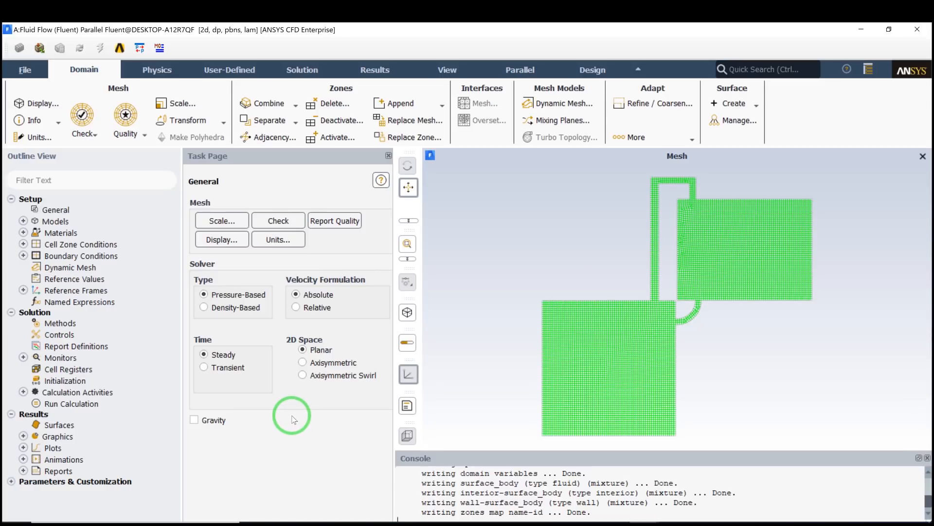
# Step: Make the solver transient and enable gravity with a Y acceleration of -9.81 m/s2
pyautogui.click(235, 366)
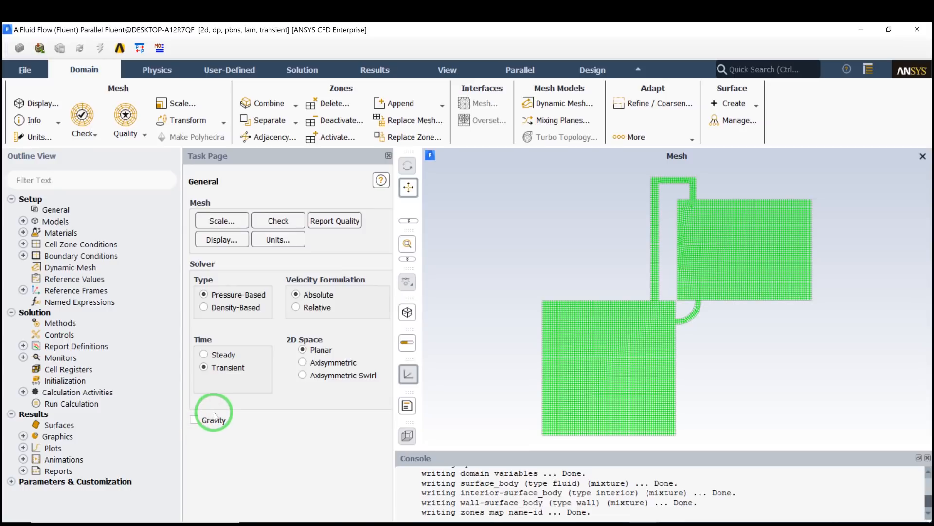
pyautogui.click(195, 419)
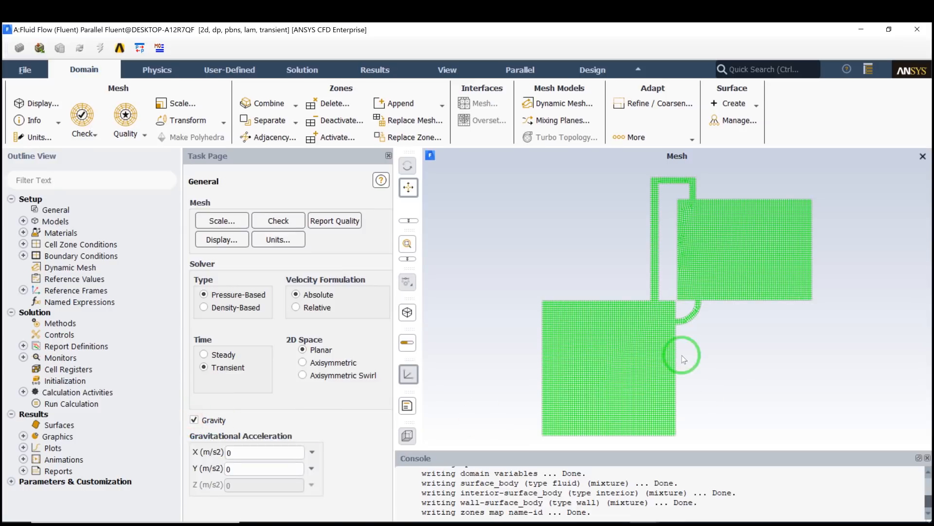
pyautogui.moveTo(229, 468); pyautogui.dragTo(214, 465)
pyautogui.write('-')
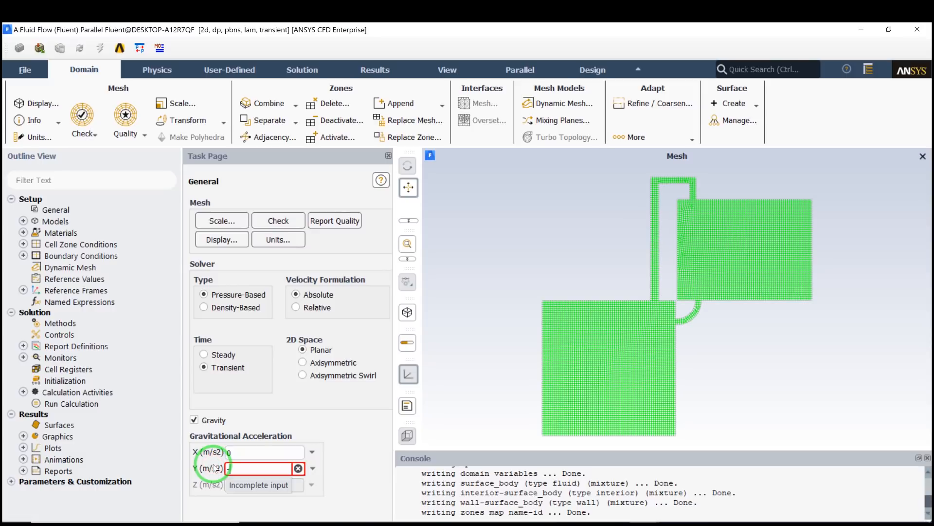
pyautogui.write('9.81')
pyautogui.click(271, 401)
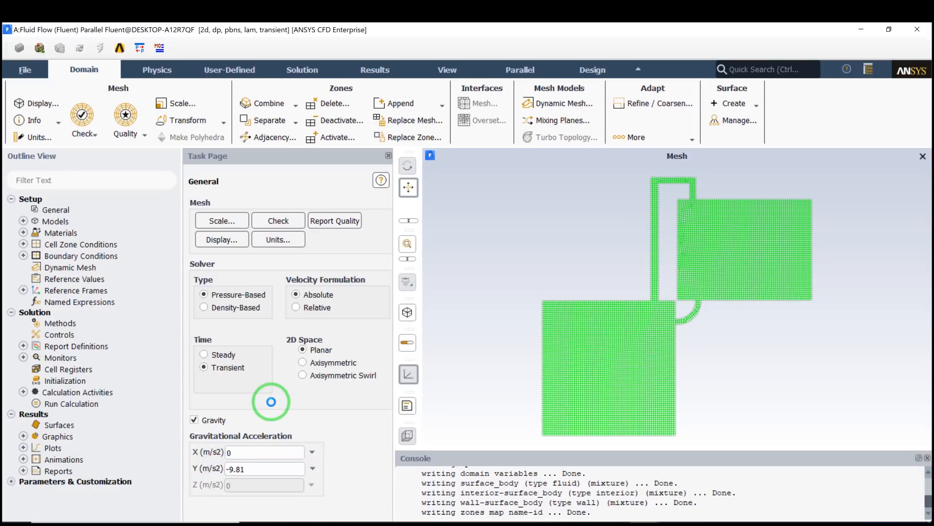
# Step: Copy water-liquid (h2o<l>) from the Fluent fluid materials database into the case and close the materials dialogs
pyautogui.click(24, 224)
pyautogui.click(23, 232)
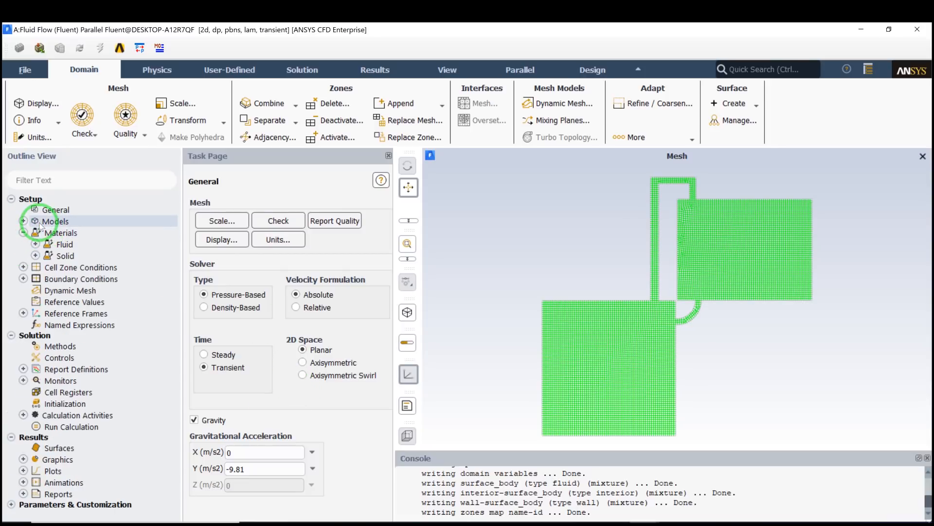
pyautogui.doubleClick(32, 232)
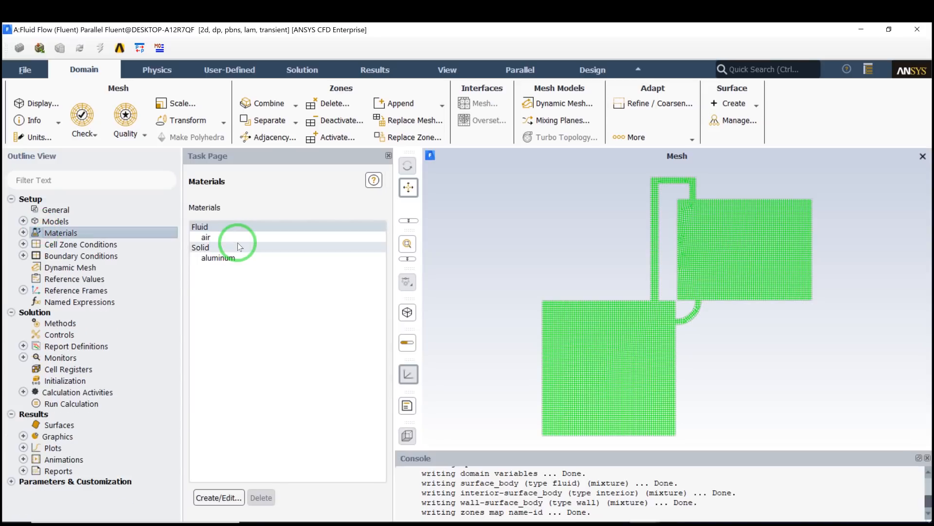
pyautogui.click(218, 497)
pyautogui.click(421, 350)
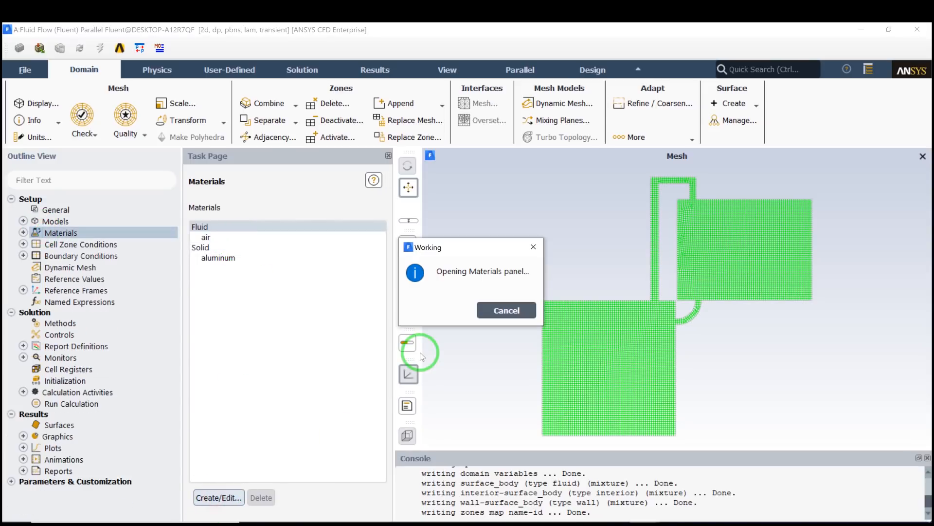
pyautogui.moveTo(503, 295); pyautogui.dragTo(491, 180)
pyautogui.click(602, 247)
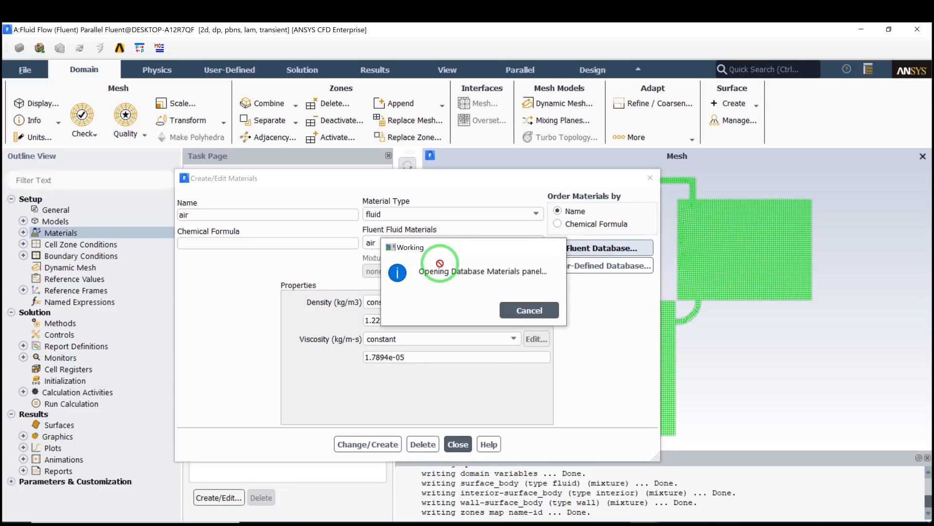
pyautogui.moveTo(361, 302); pyautogui.dragTo(340, 215)
pyautogui.click(365, 278)
pyautogui.moveTo(365, 278); pyautogui.dragTo(363, 314)
pyautogui.click(263, 308)
pyautogui.moveTo(292, 179); pyautogui.dragTo(299, 140)
pyautogui.click(397, 446)
pyautogui.click(431, 446)
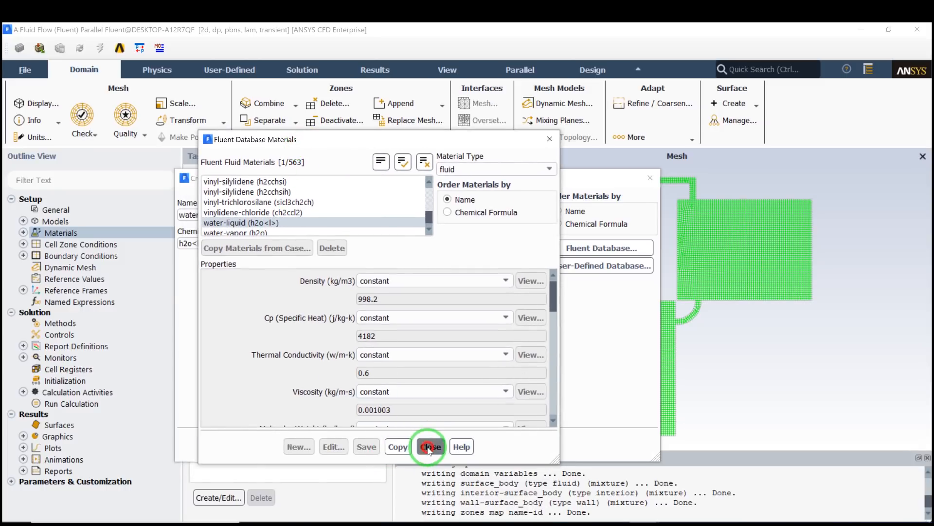
pyautogui.click(456, 444)
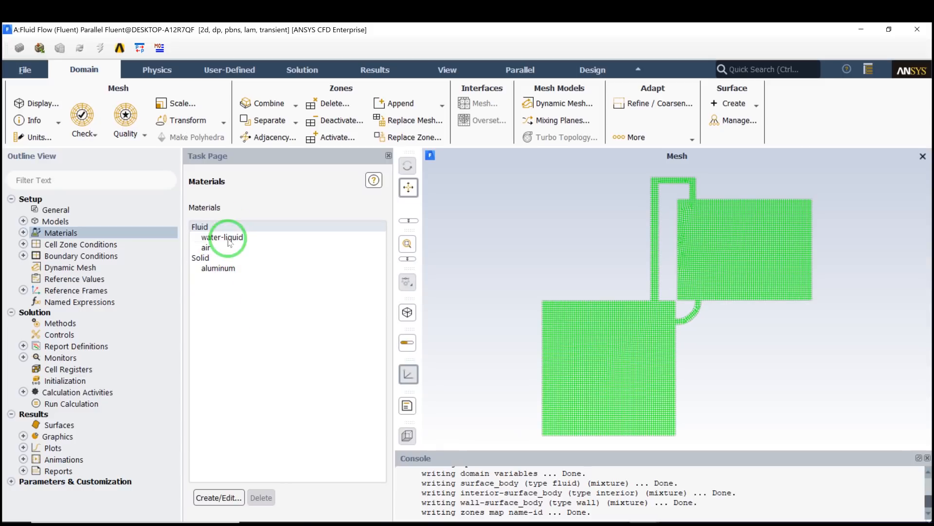
# Step: Switch the multiphase model to Volume of Fluid
pyautogui.click(22, 221)
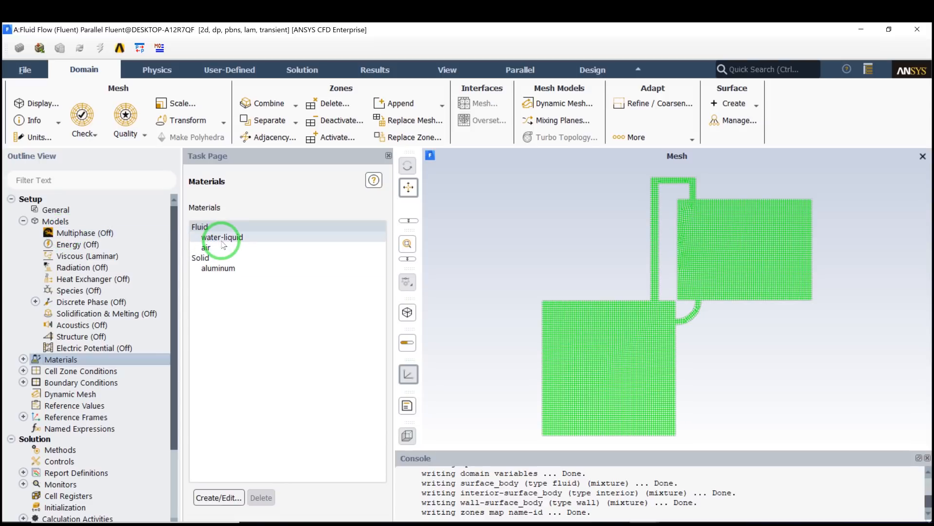
pyautogui.rightClick(102, 234)
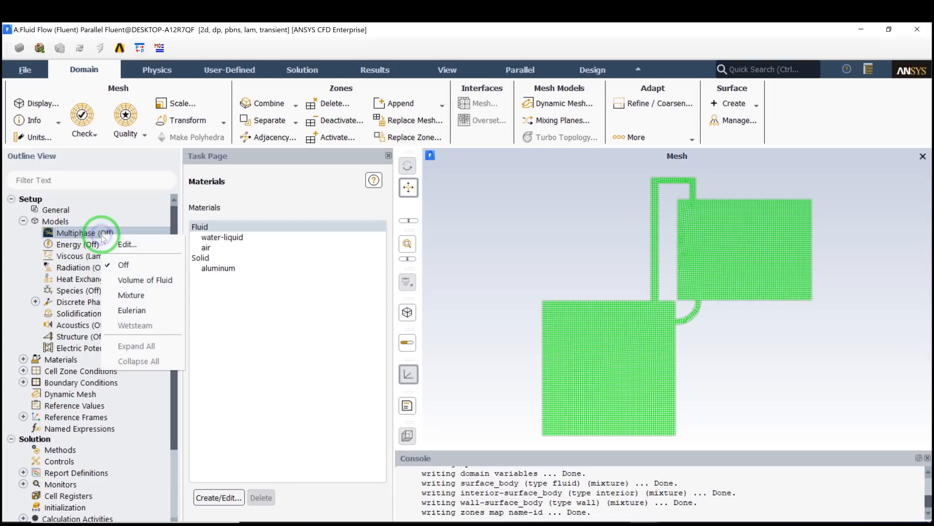
pyautogui.click(146, 280)
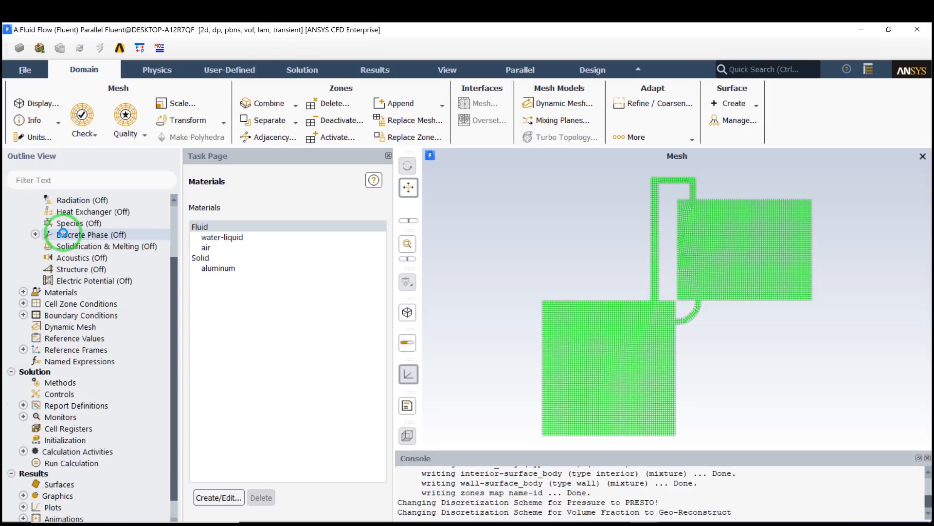
# Step: Set the multiphase volume fraction formulation to Implicit and enable Interfacial Anti-Diffusion and Implicit Body Force
pyautogui.click(36, 232)
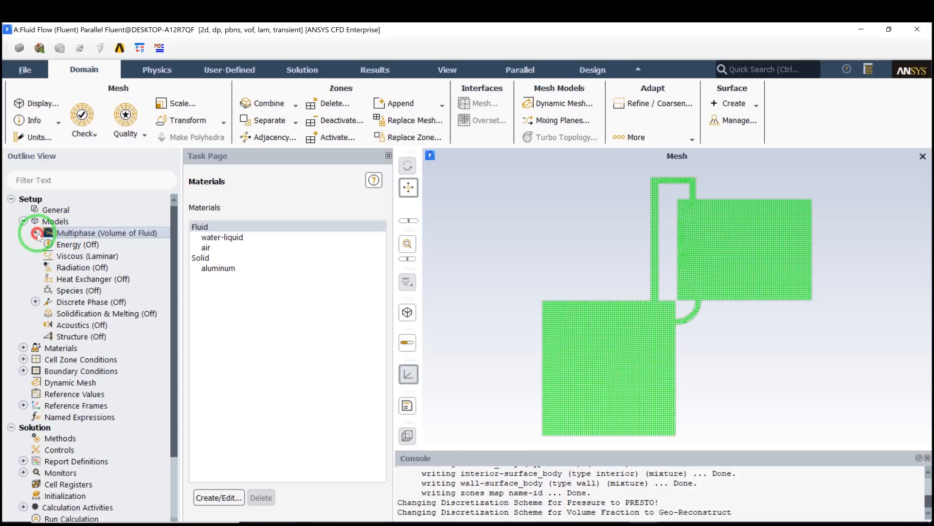
pyautogui.doubleClick(73, 232)
pyautogui.moveTo(243, 294); pyautogui.dragTo(273, 109)
pyautogui.click(233, 310)
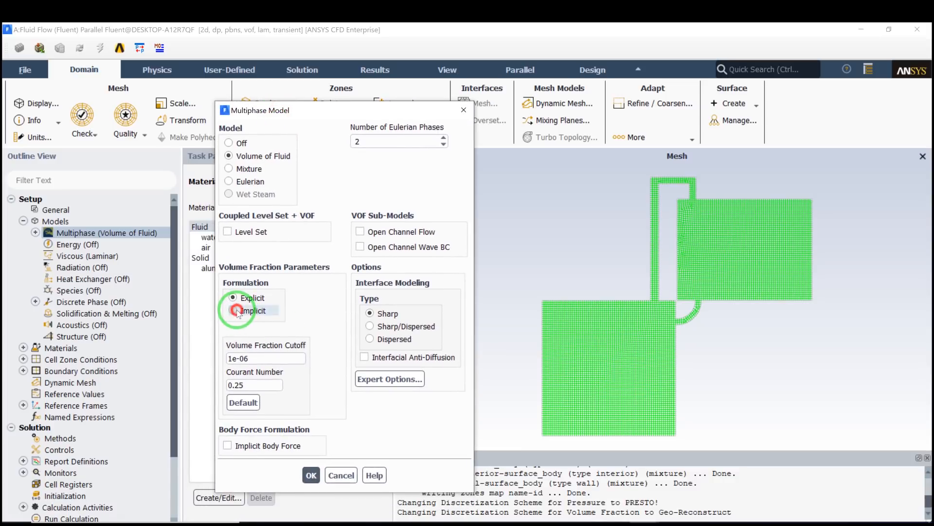
pyautogui.click(386, 359)
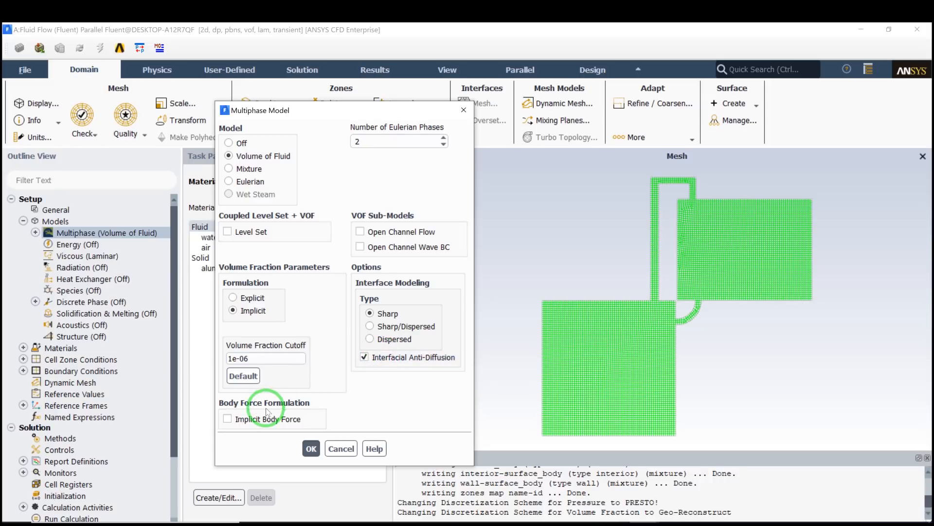
pyautogui.click(254, 418)
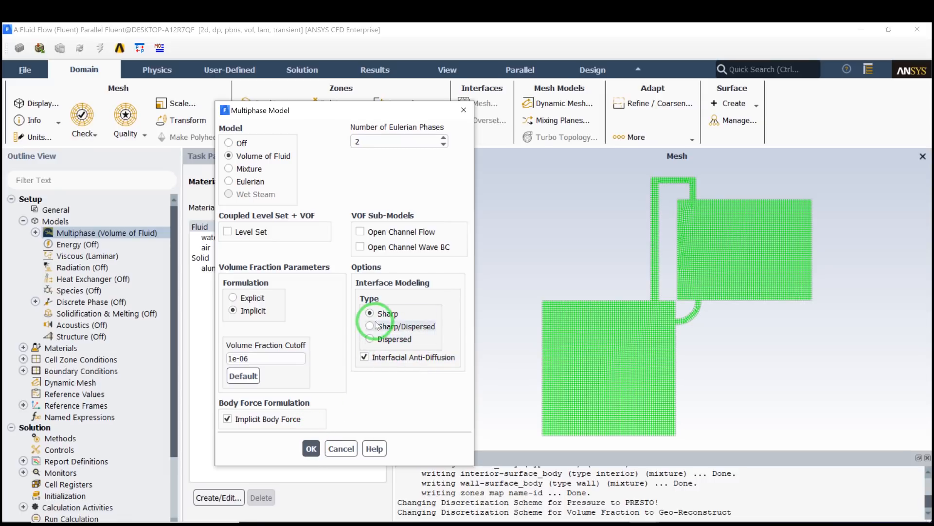
pyautogui.click(312, 449)
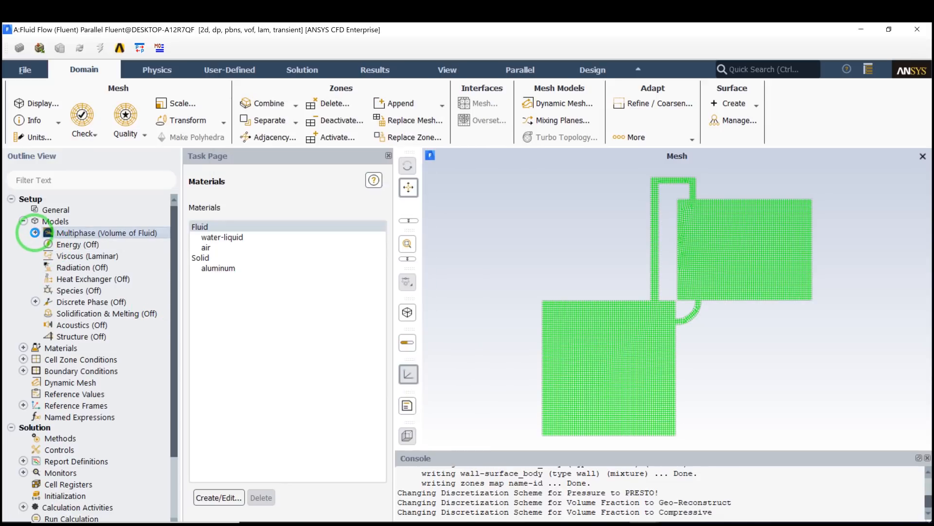
# Step: Check the materials assigned to the primary and secondary phases, leaving the secondary phase dialog without changes
pyautogui.click(35, 232)
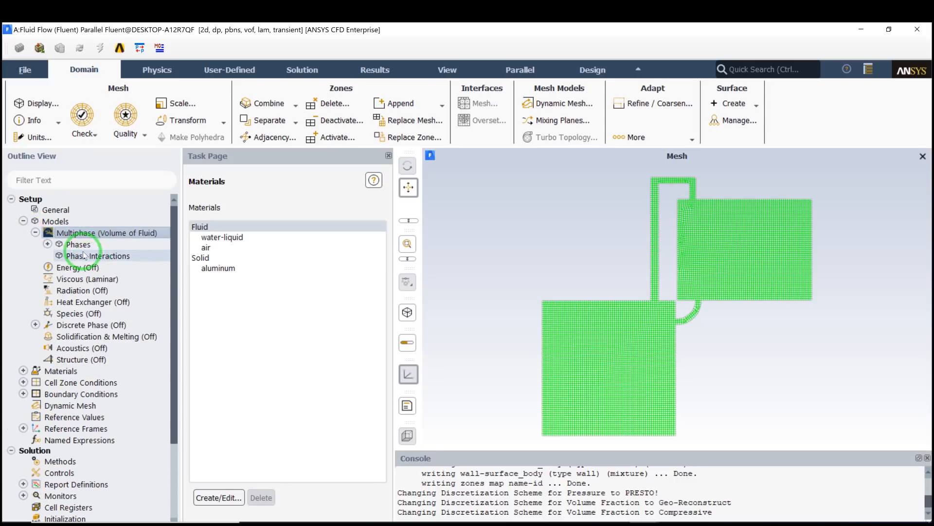
pyautogui.click(47, 243)
pyautogui.click(116, 257)
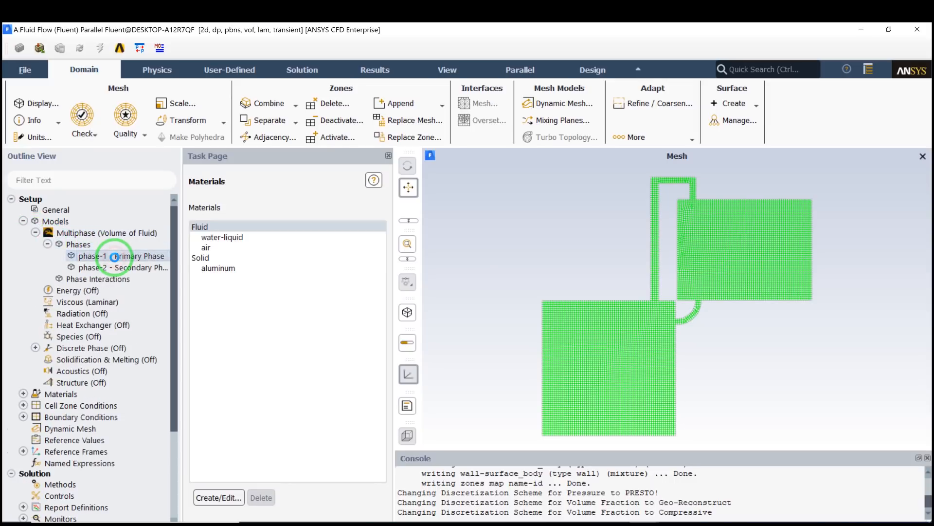
pyautogui.doubleClick(114, 257)
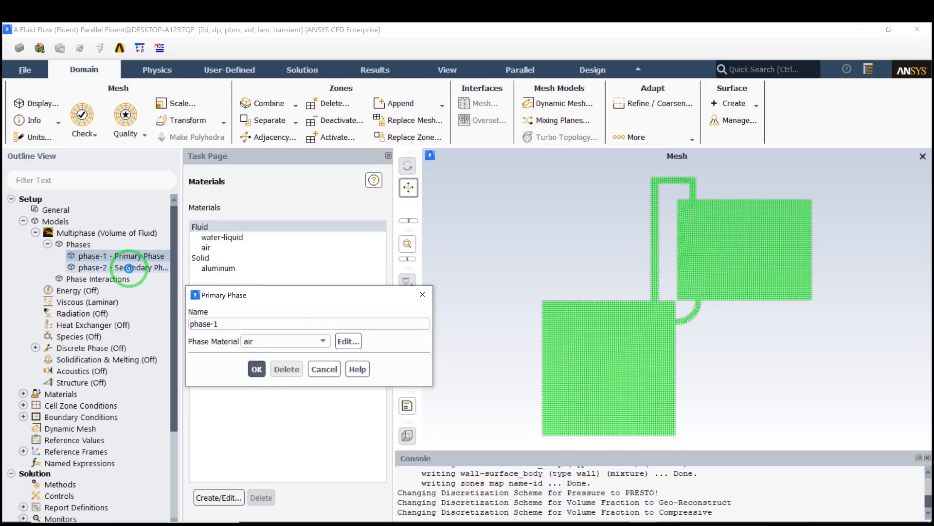
pyautogui.doubleClick(129, 268)
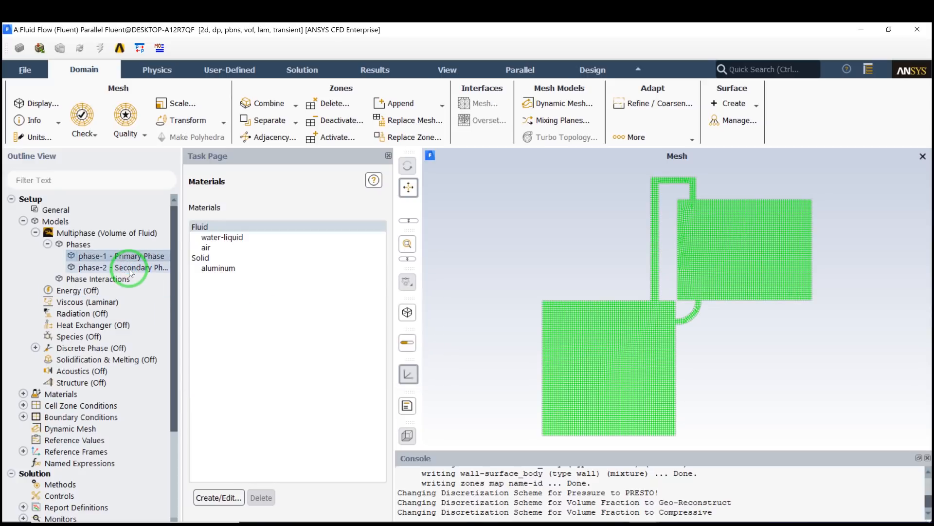
pyautogui.click(130, 271)
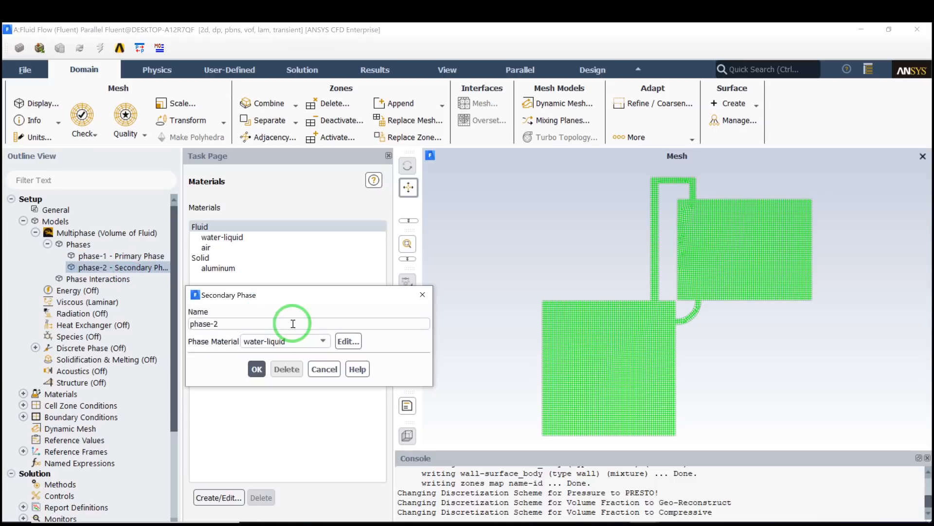
pyautogui.click(320, 369)
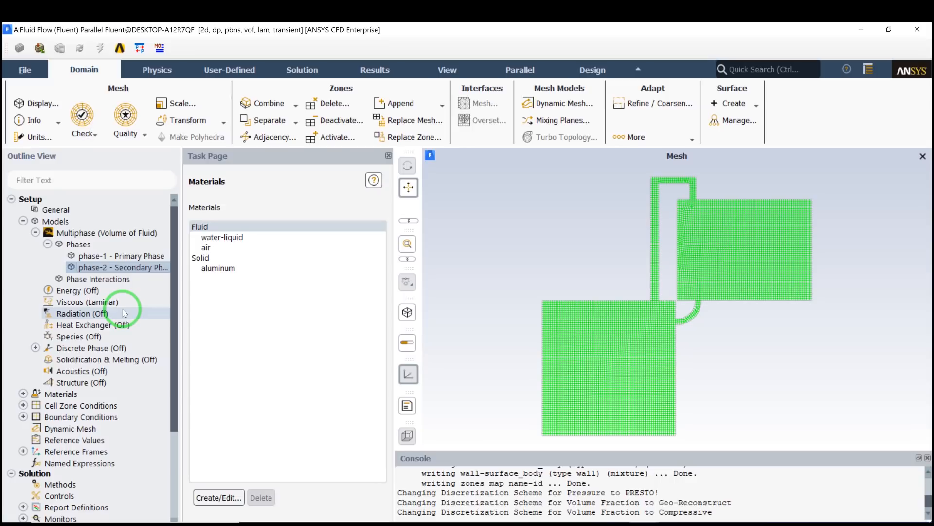
# Step: Check the zones listed under the boundary conditions and initialize the solution
pyautogui.scroll(-3, 124, 313)
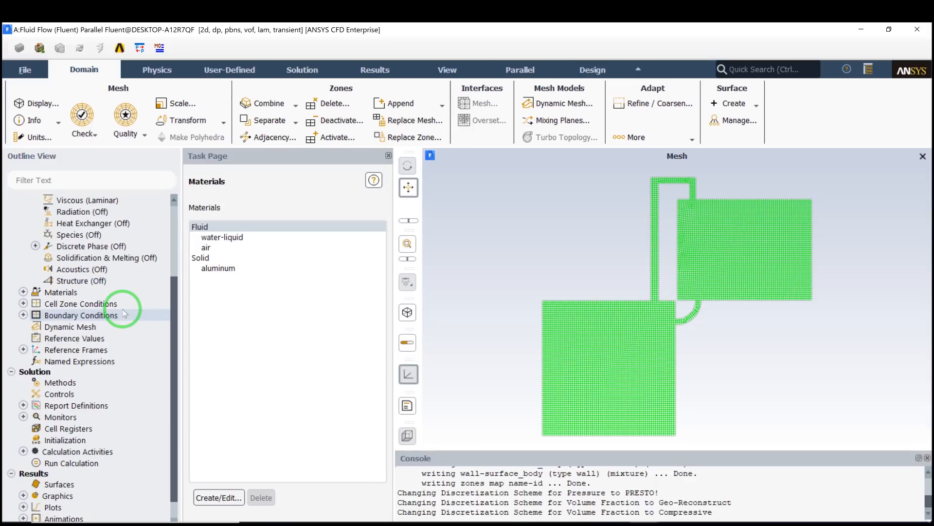
pyautogui.click(23, 314)
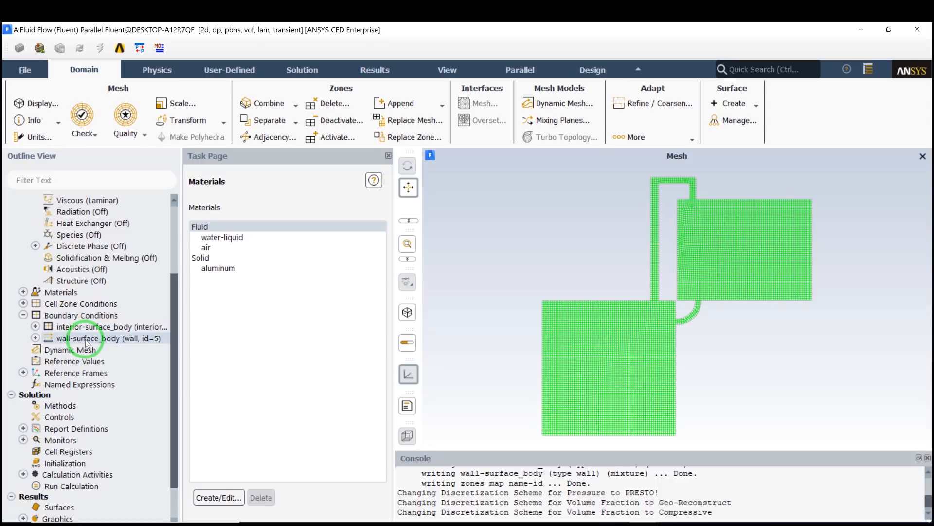
pyautogui.click(23, 315)
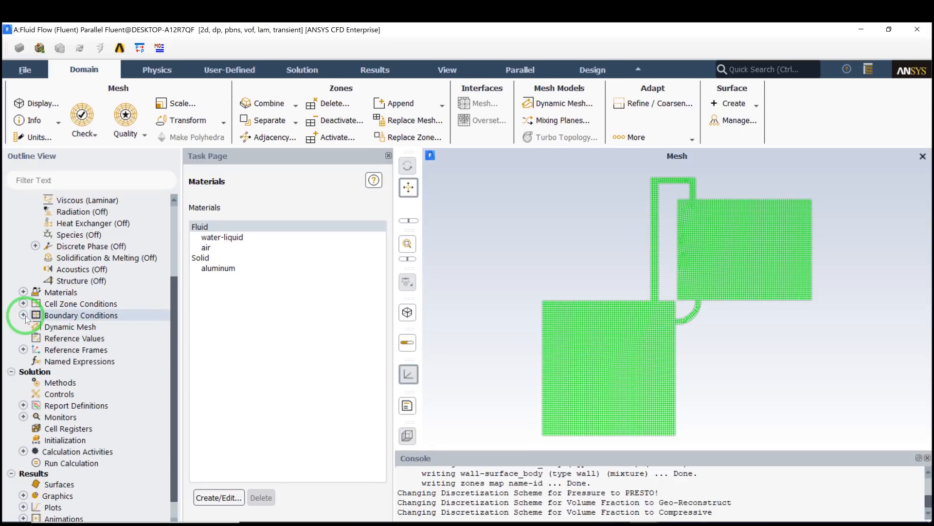
pyautogui.scroll(-1, 102, 327)
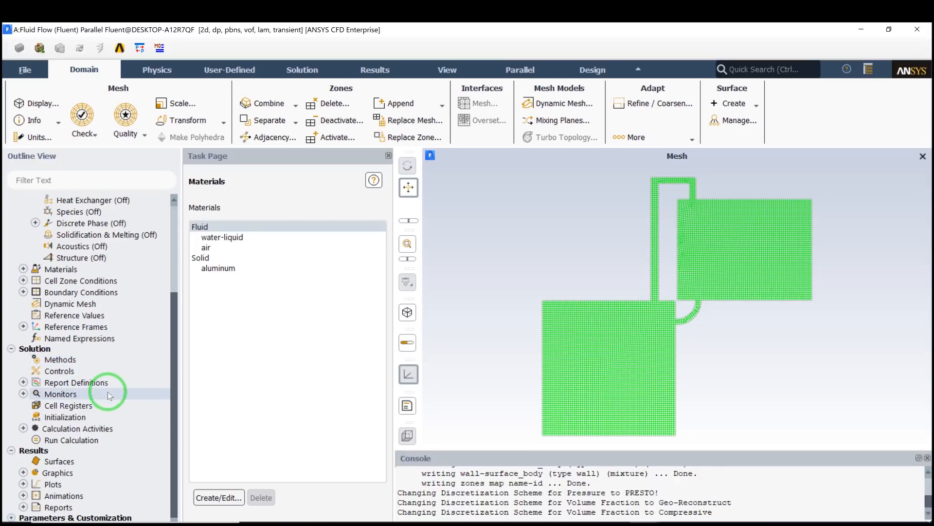
pyautogui.click(68, 418)
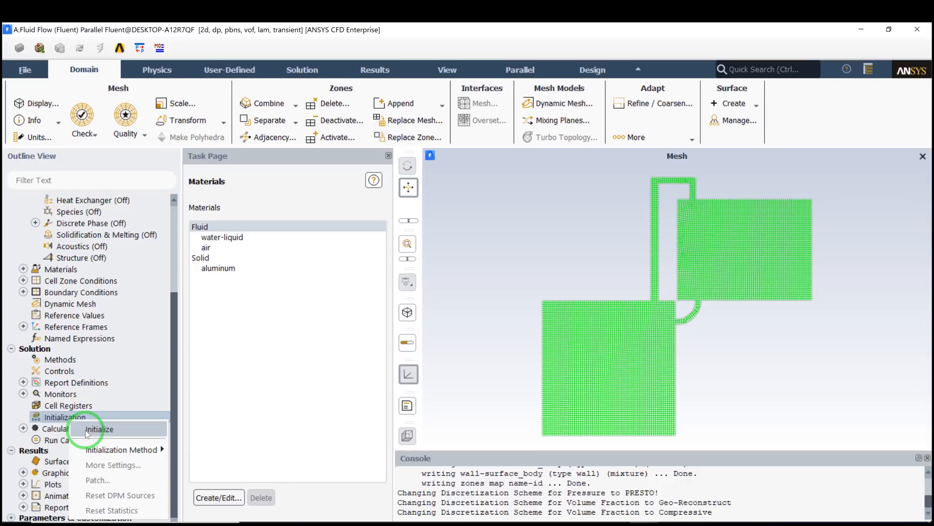
pyautogui.click(85, 429)
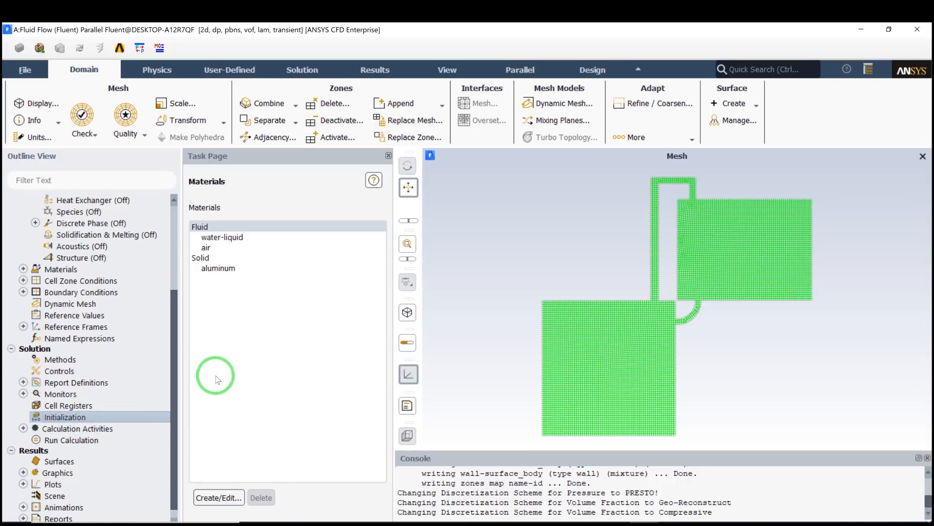
# Step: Expand the calculation activities and list the top-level commands in the console
pyautogui.scroll(-1, 53, 401)
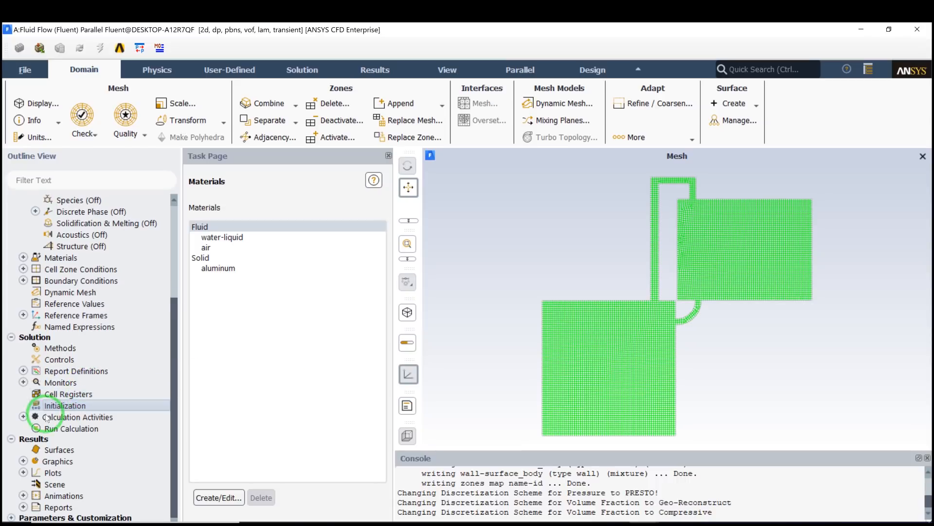
pyautogui.click(23, 417)
pyautogui.scroll(-2, 96, 383)
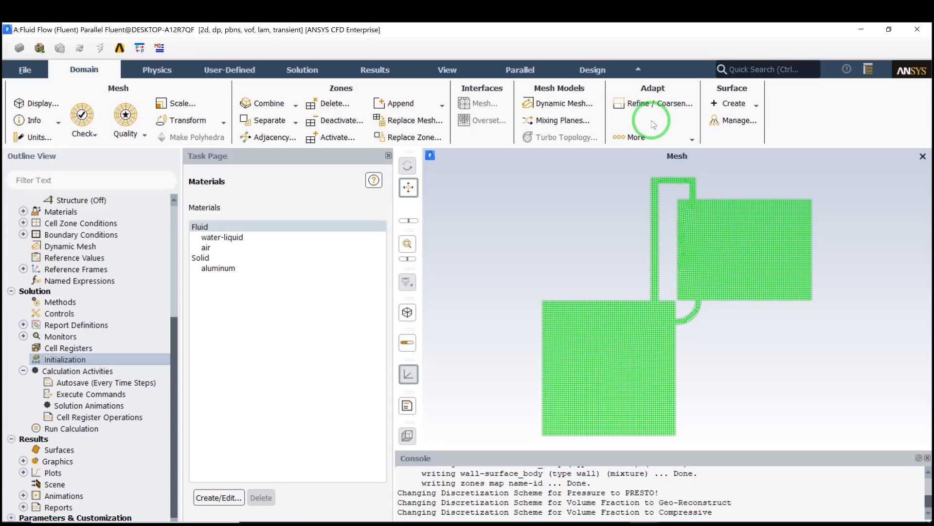
pyautogui.click(735, 513)
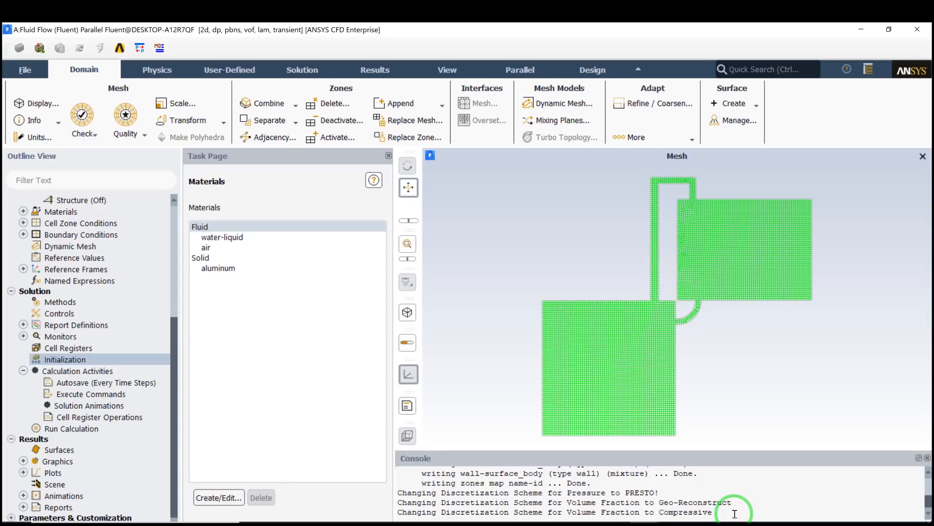
pyautogui.press('Return')
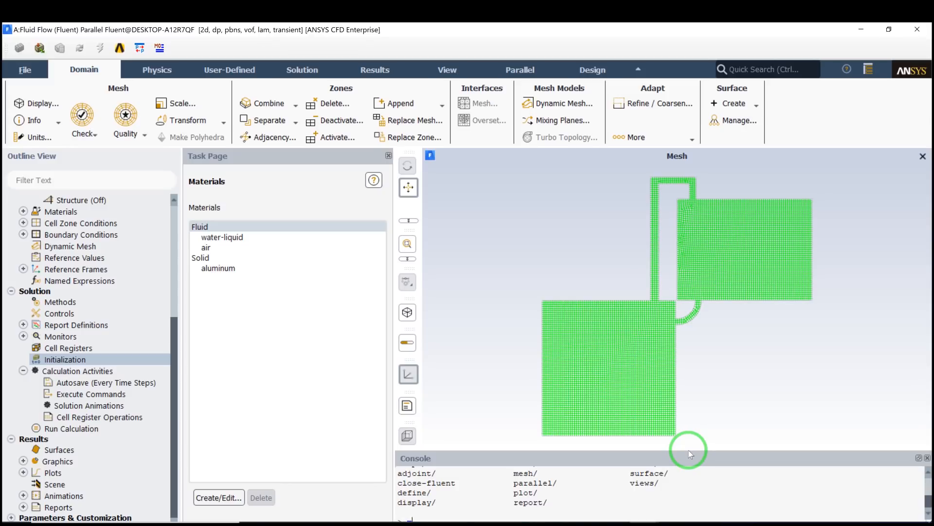
# Step: Switch back to the R19.2 adaption user interface by running revert-to-R19.2-adaption-user-interface from the mesh/adapt console commands
pyautogui.write('mesh')
pyautogui.press('Return')
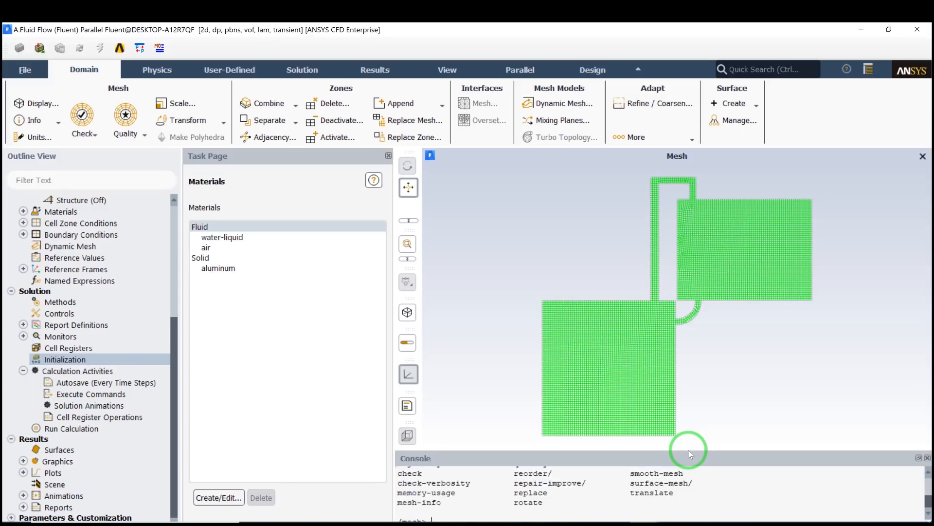
pyautogui.write('adapt')
pyautogui.press('Return')
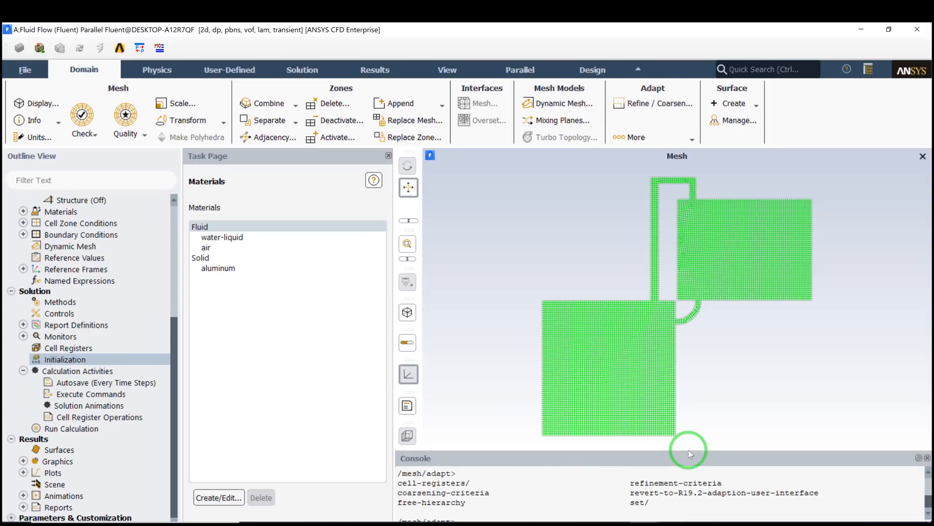
pyautogui.moveTo(632, 493); pyautogui.dragTo(841, 501)
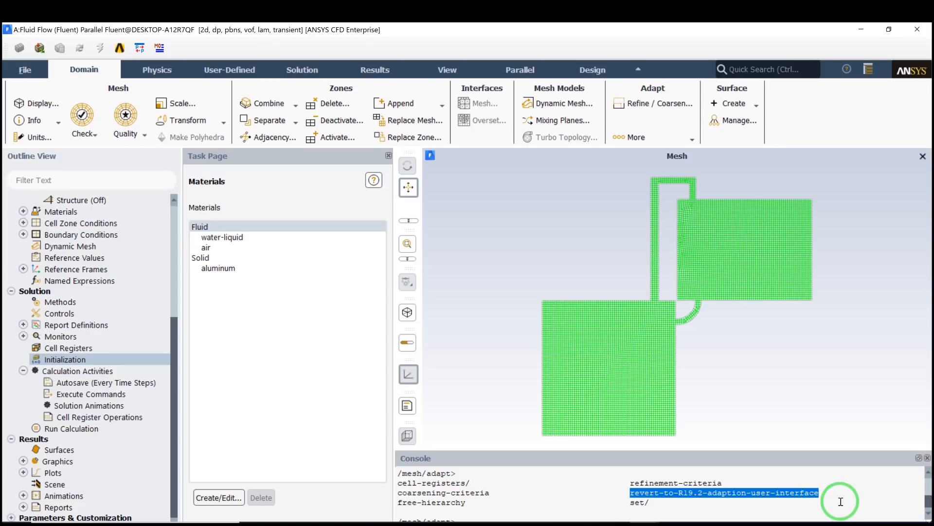
pyautogui.click(812, 513)
pyautogui.write('revert-to-R19.2-adaption-user-interface')
pyautogui.press('Return')
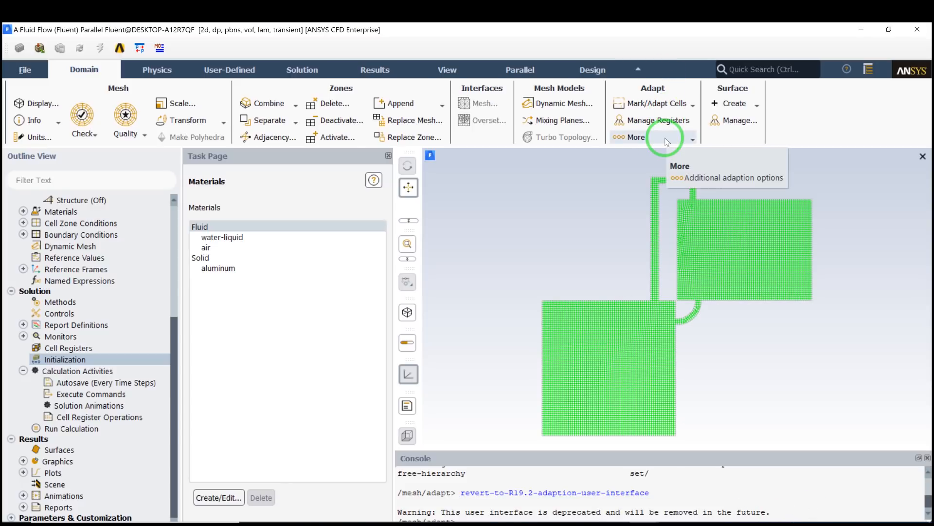
# Step: Mark the cells inside a quad region spanning X 0 to 1 m and Y 0 to 1 m for region adaption
pyautogui.click(686, 107)
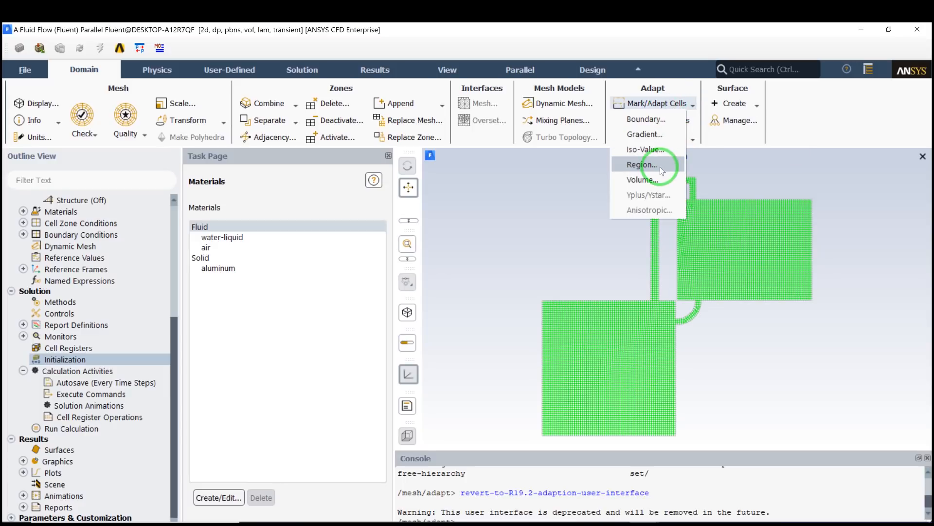
pyautogui.click(643, 164)
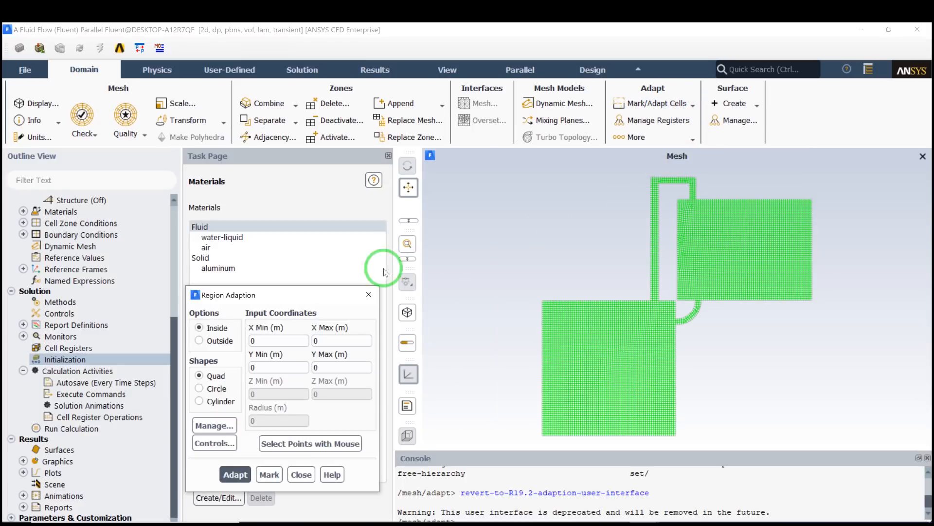
pyautogui.moveTo(291, 297); pyautogui.dragTo(440, 185)
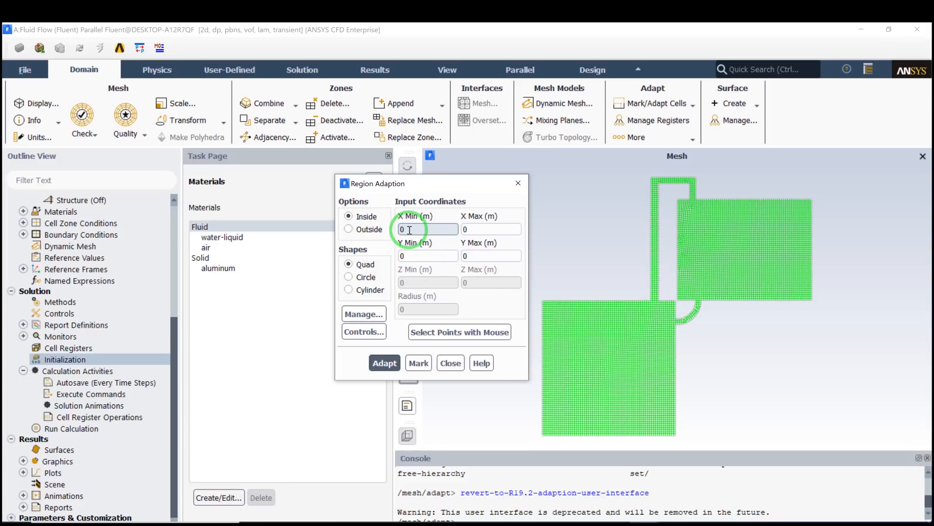
pyautogui.doubleClick(466, 229)
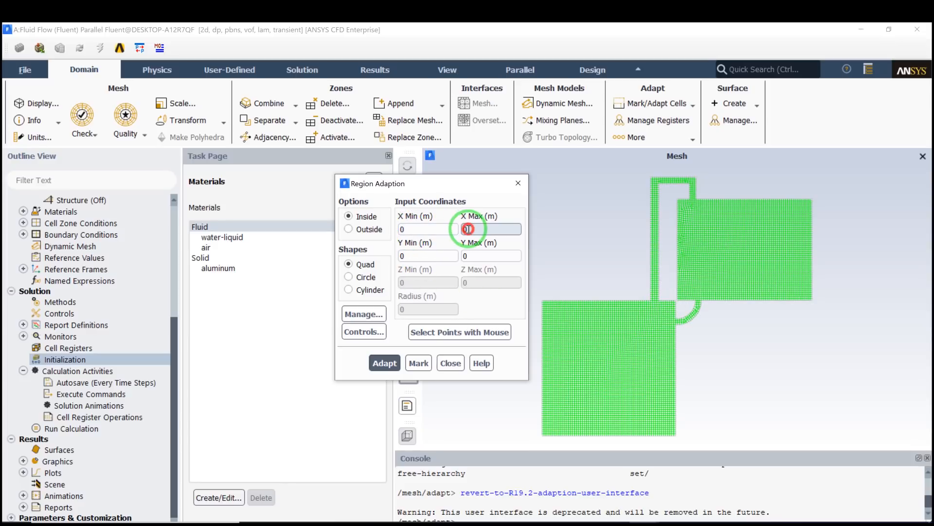
pyautogui.write('1')
pyautogui.moveTo(471, 255); pyautogui.dragTo(463, 255)
pyautogui.write('1')
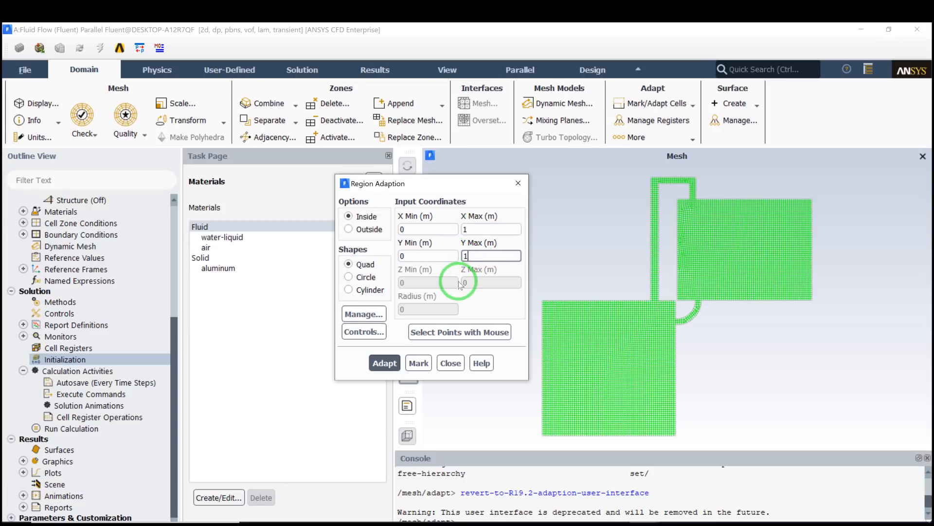
pyautogui.click(417, 364)
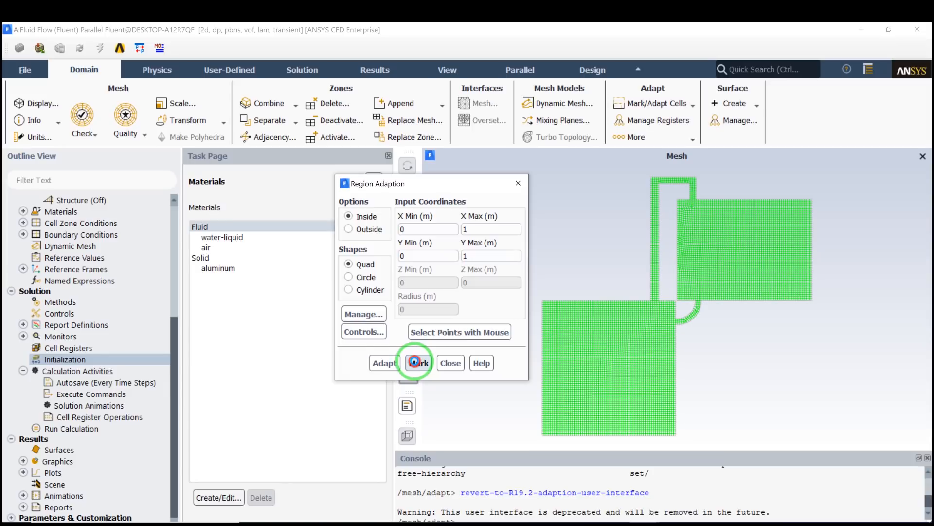
pyautogui.click(450, 364)
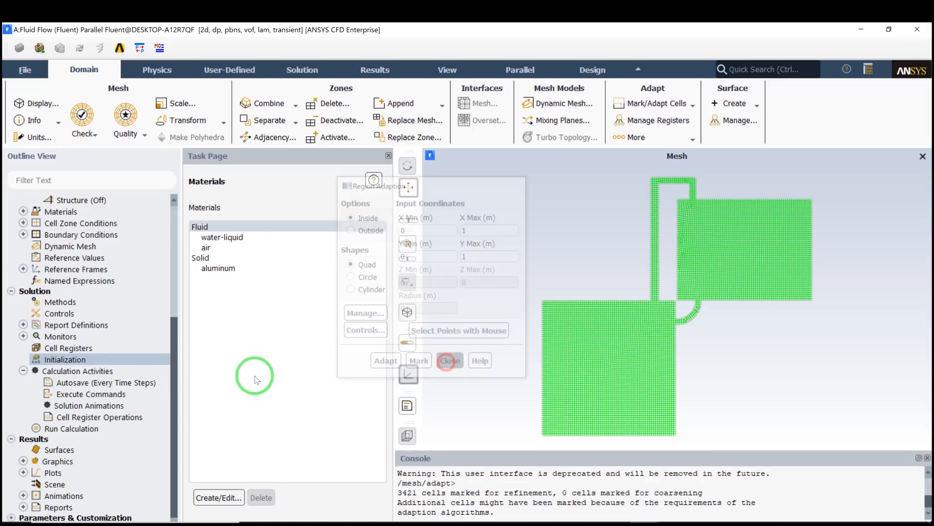
# Step: Patch the phase-2 volume fraction to 1 in the hexahedron-r0 register
pyautogui.rightClick(78, 360)
pyautogui.click(117, 420)
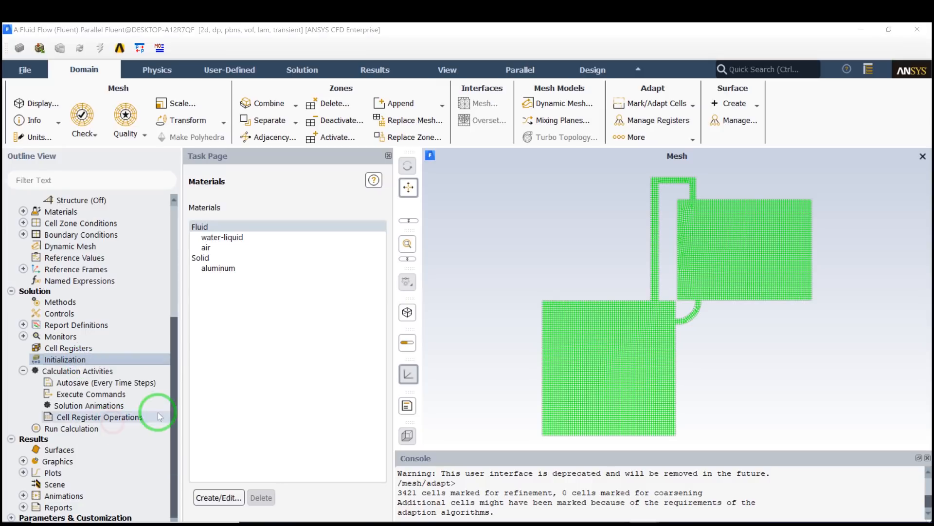
pyautogui.moveTo(255, 293); pyautogui.dragTo(206, 173)
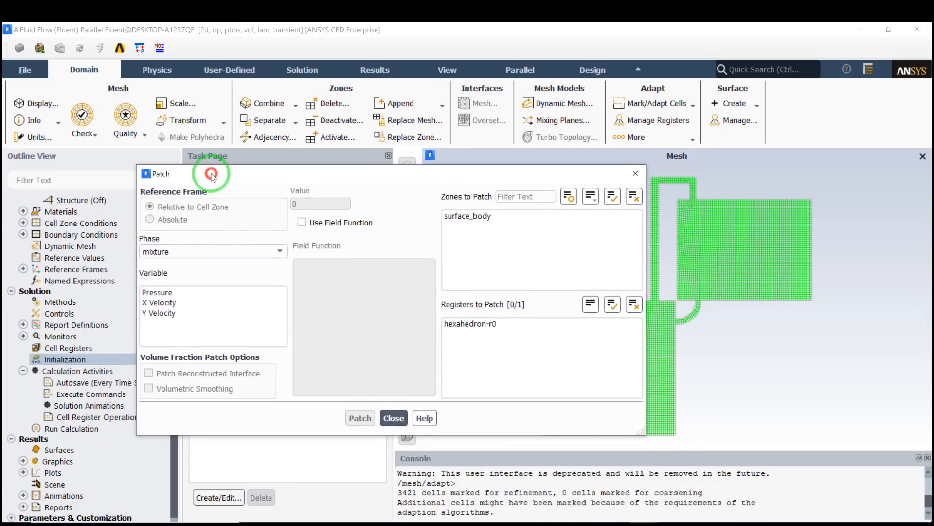
pyautogui.click(224, 251)
pyautogui.click(192, 275)
pyautogui.click(176, 293)
pyautogui.doubleClick(295, 204)
pyautogui.write('1')
pyautogui.click(446, 324)
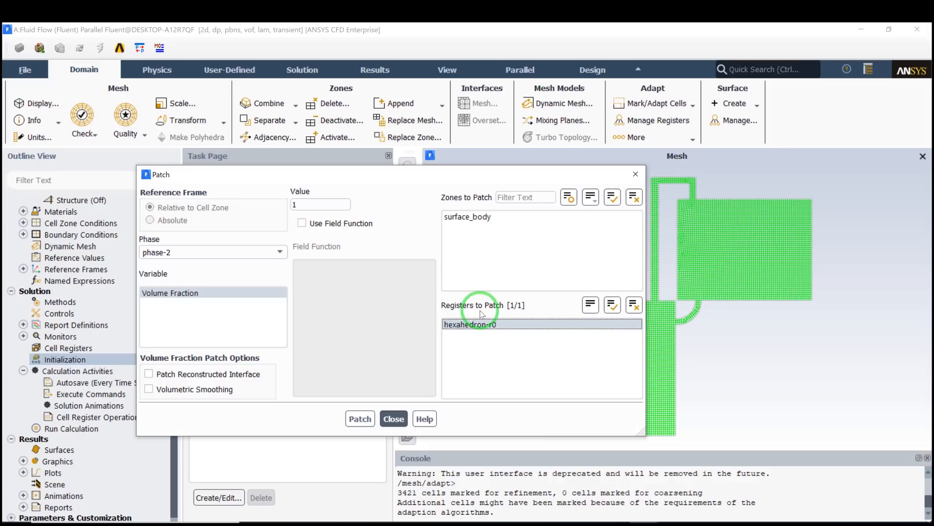
pyautogui.click(362, 419)
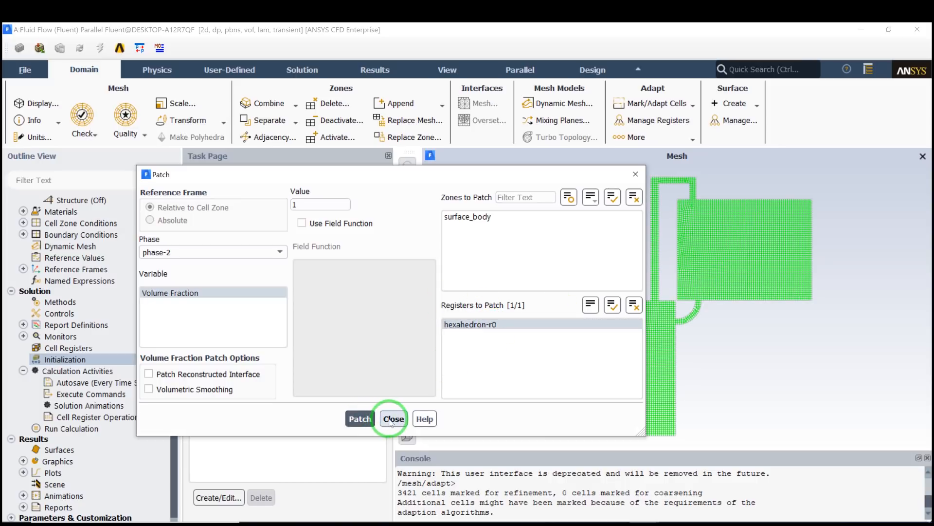
pyautogui.click(394, 418)
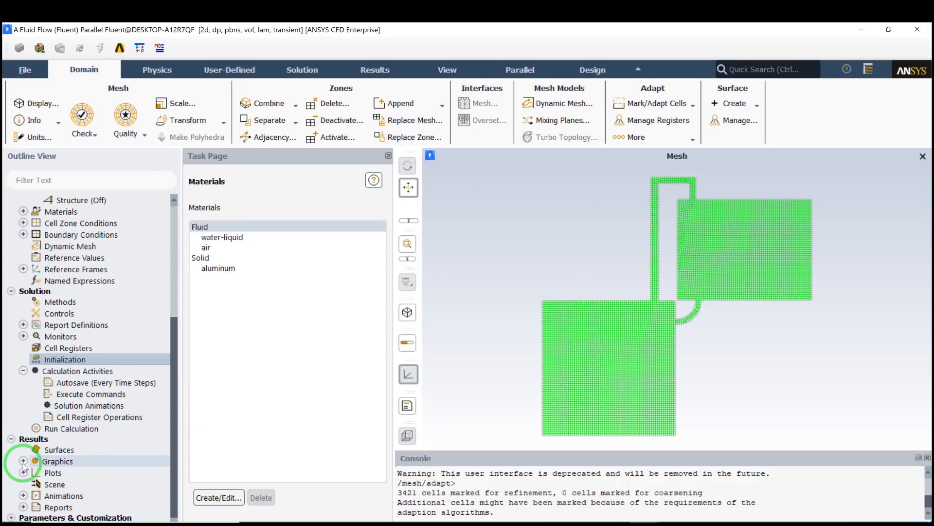
# Step: Create and display a filled contour of the phase-2 volume fraction
pyautogui.click(23, 461)
pyautogui.scroll(-2, 55, 438)
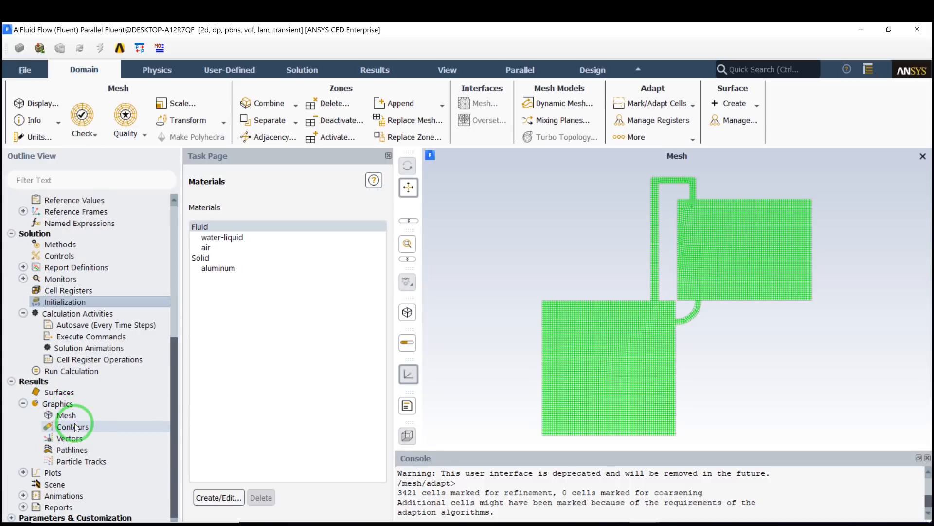
pyautogui.click(68, 427)
pyautogui.moveTo(244, 304); pyautogui.dragTo(290, 148)
pyautogui.click(316, 202)
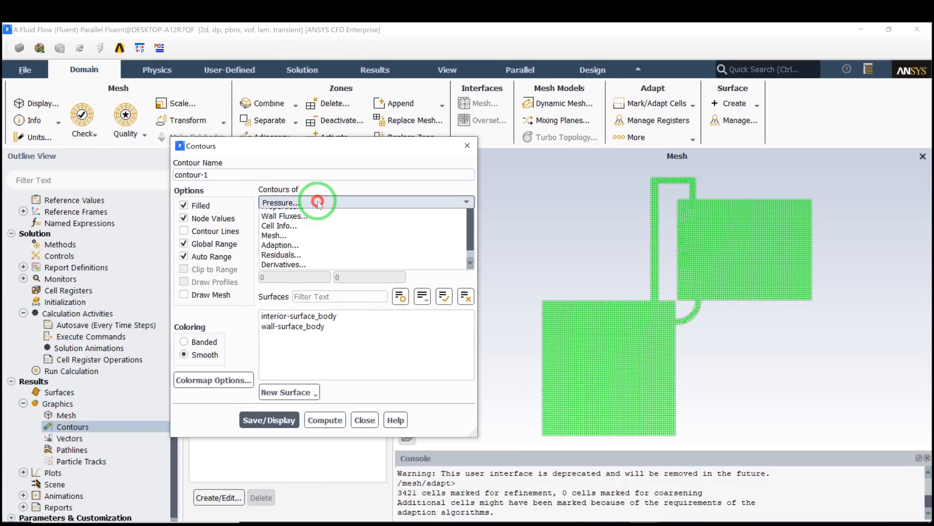
pyautogui.scroll(-1, 326, 280)
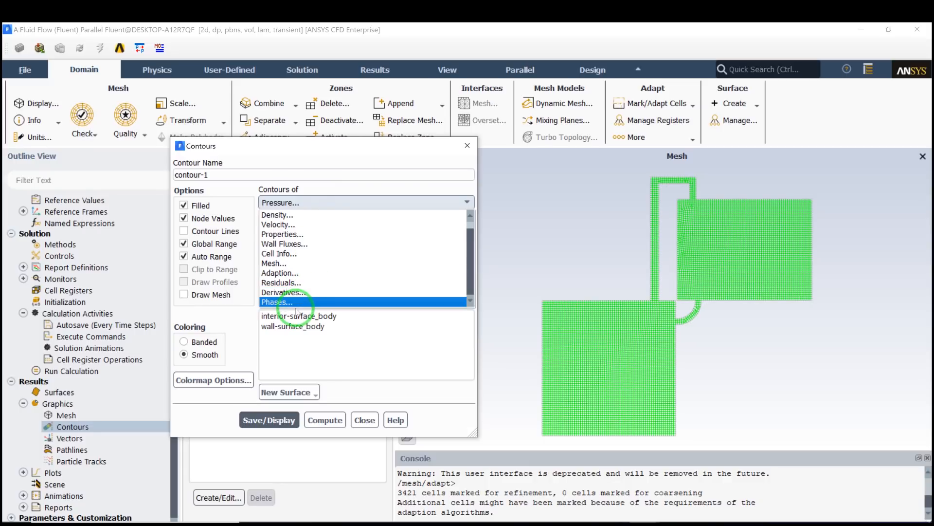
pyautogui.click(292, 302)
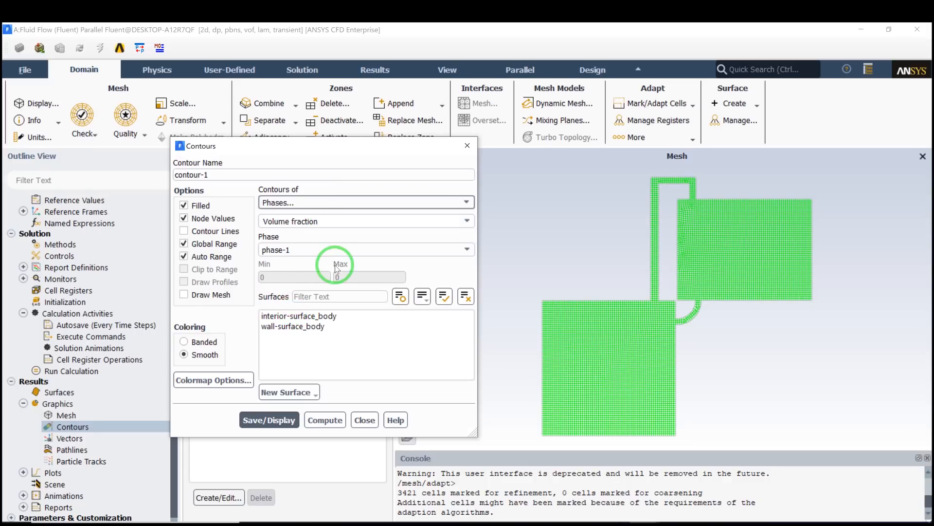
pyautogui.click(316, 250)
pyautogui.click(306, 272)
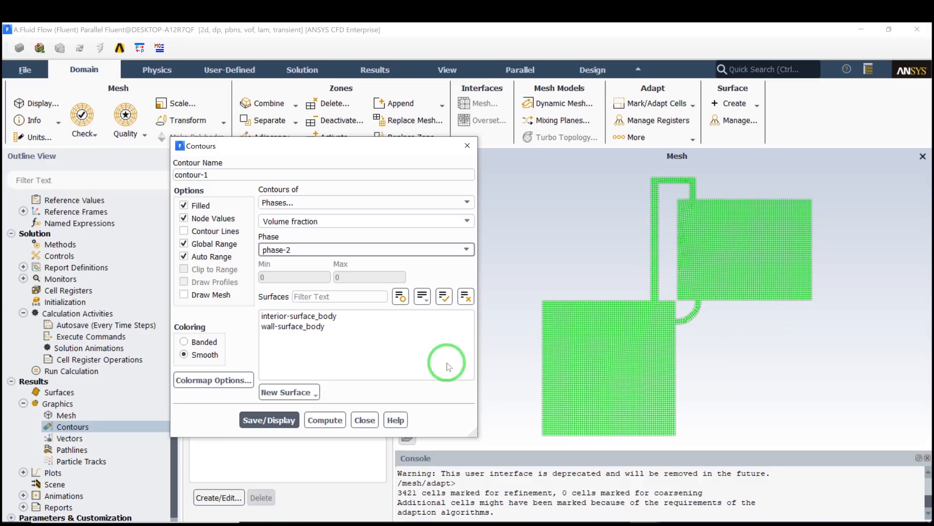
pyautogui.click(286, 418)
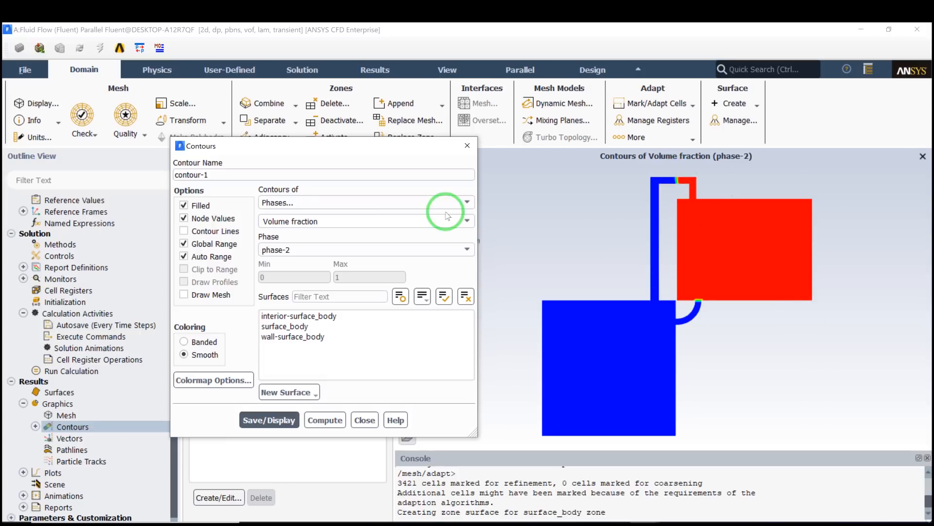
pyautogui.click(467, 146)
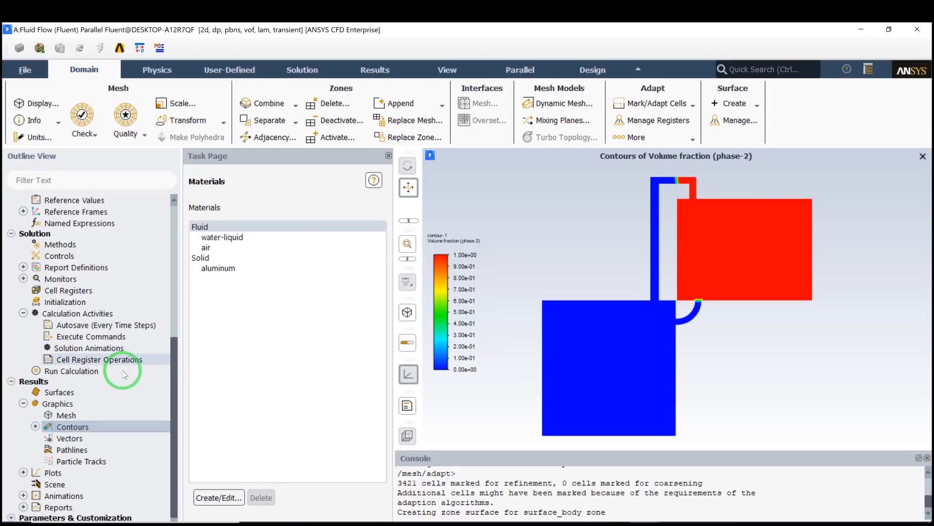
# Step: Define a solution animation of contour-1, recorded every 10 time steps as HSF files
pyautogui.doubleClick(78, 348)
pyautogui.moveTo(282, 232); pyautogui.dragTo(291, 159)
pyautogui.click(299, 209)
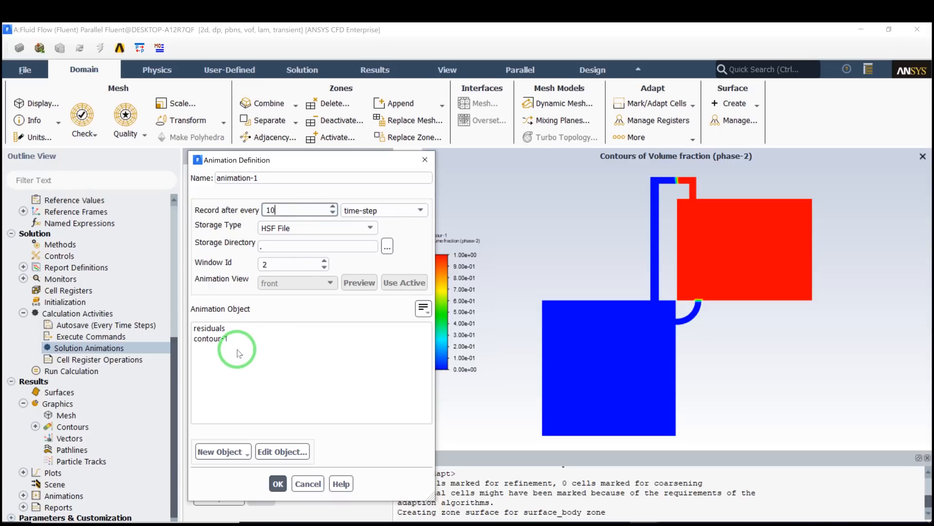
pyautogui.click(228, 339)
pyautogui.click(226, 340)
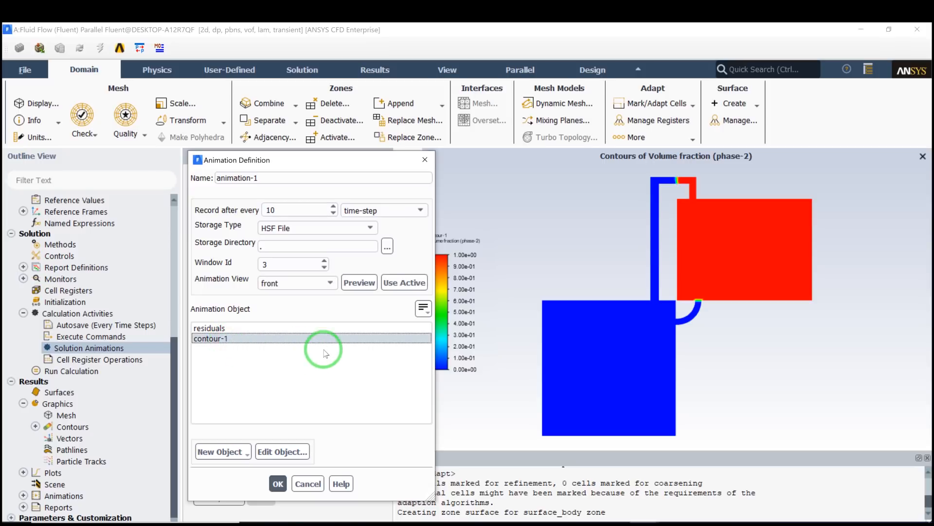
pyautogui.scroll(1, 725, 314)
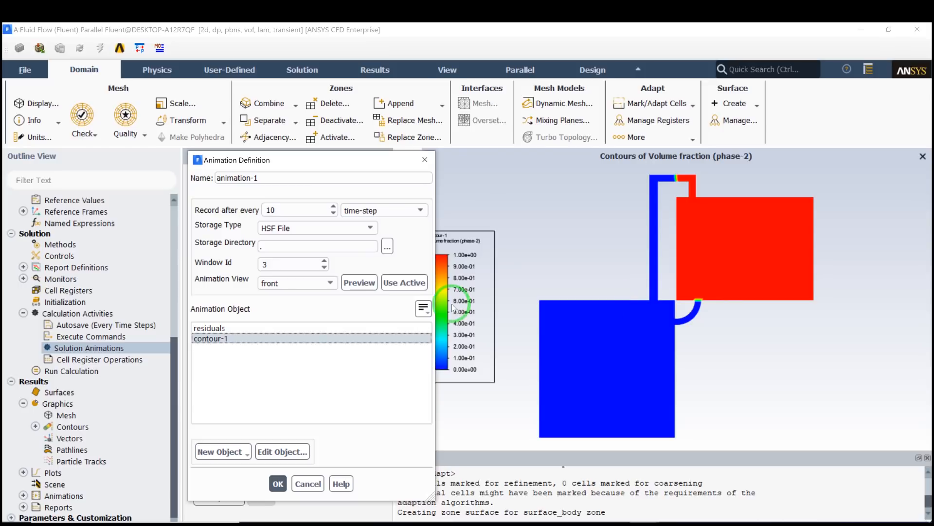
pyautogui.click(278, 483)
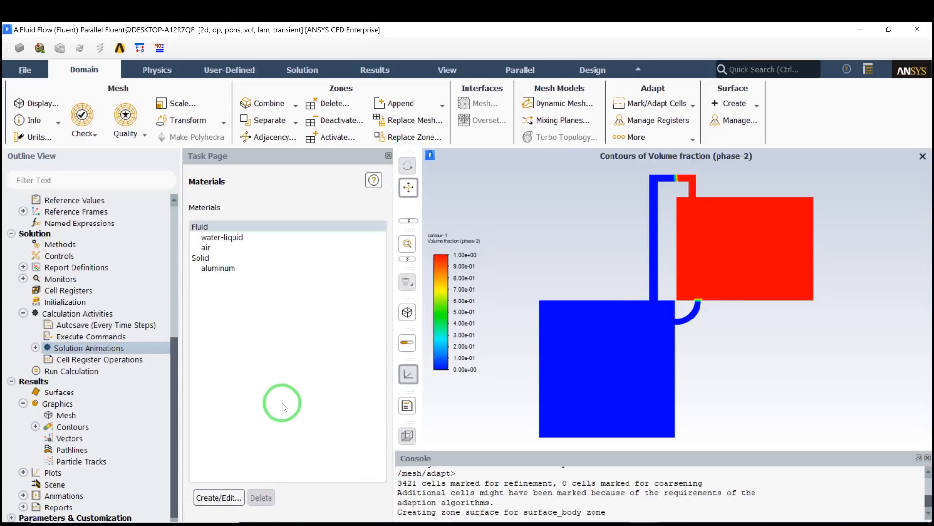
# Step: Set the run calculation's time stepping method to Variable with a maximum time step size of .001 s
pyautogui.click(99, 374)
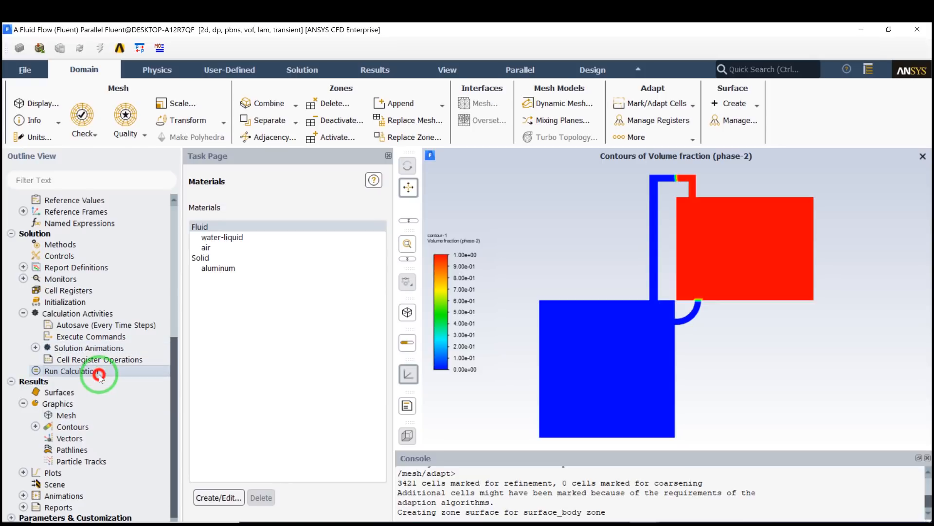
pyautogui.click(243, 237)
pyautogui.click(231, 262)
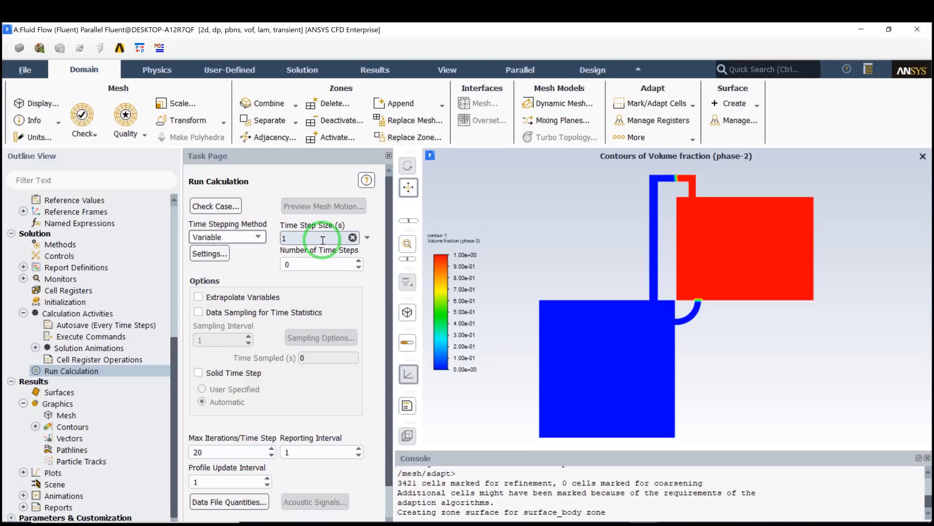
pyautogui.click(210, 253)
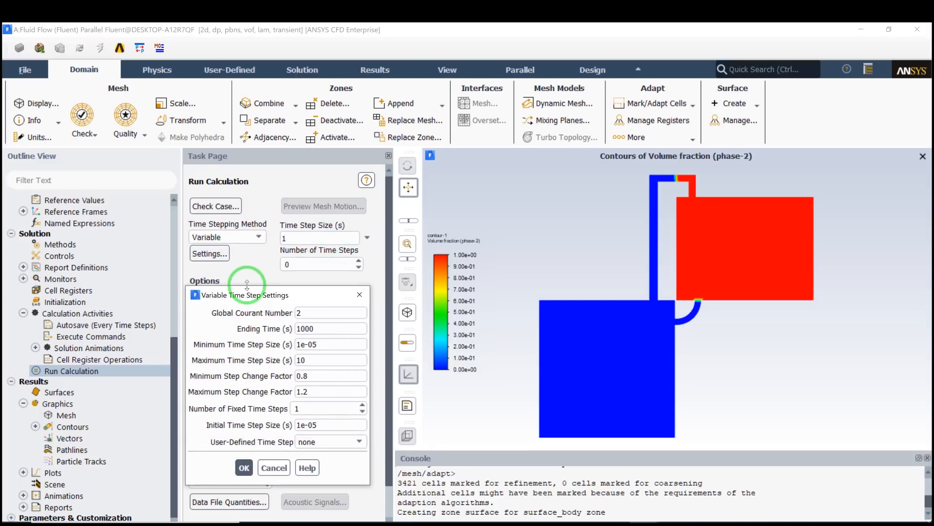
pyautogui.moveTo(251, 297); pyautogui.dragTo(250, 211)
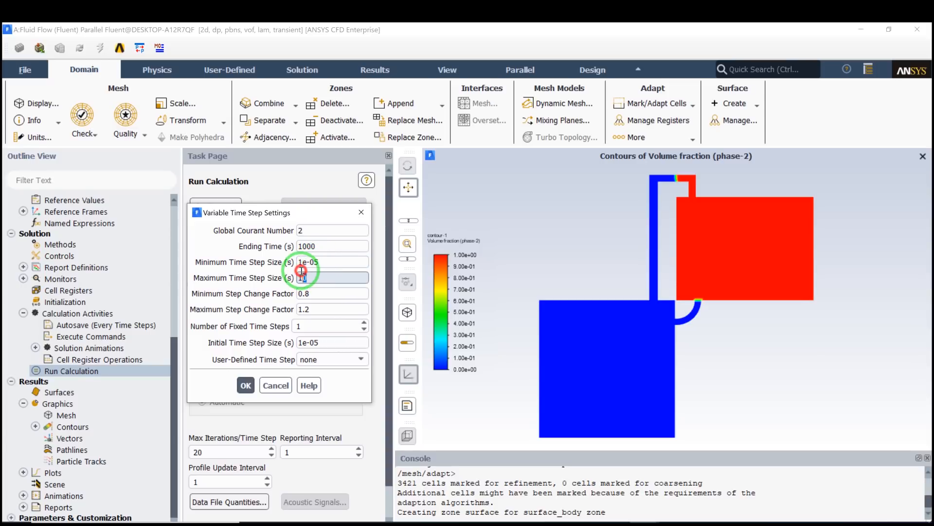
pyautogui.press('Tab')
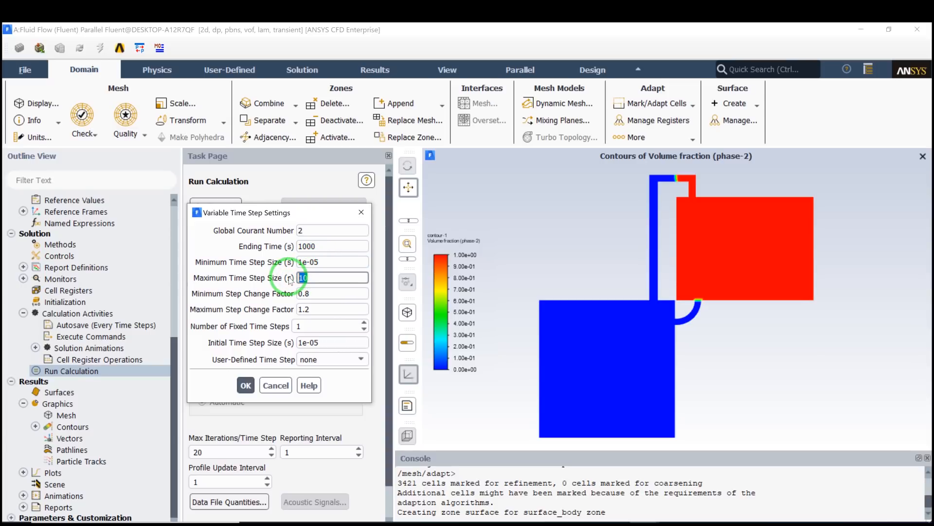
pyautogui.write('.001')
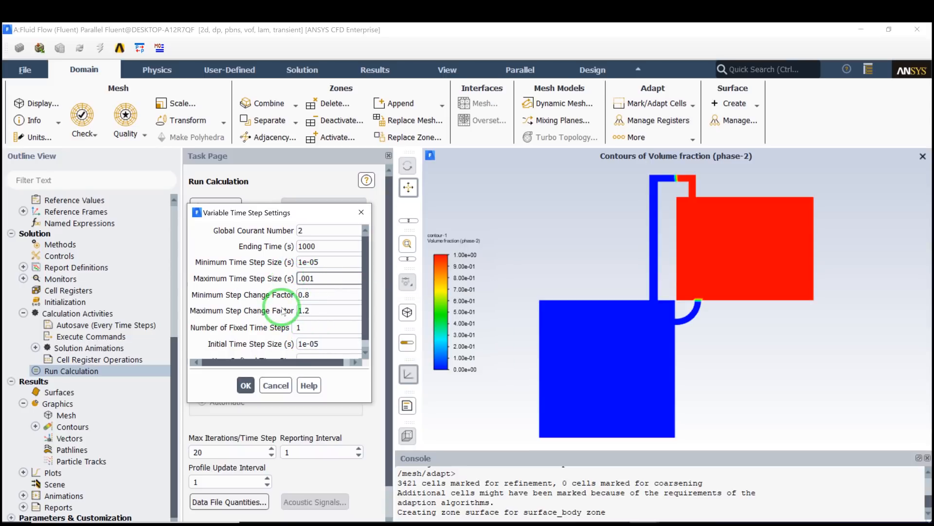
pyautogui.click(247, 384)
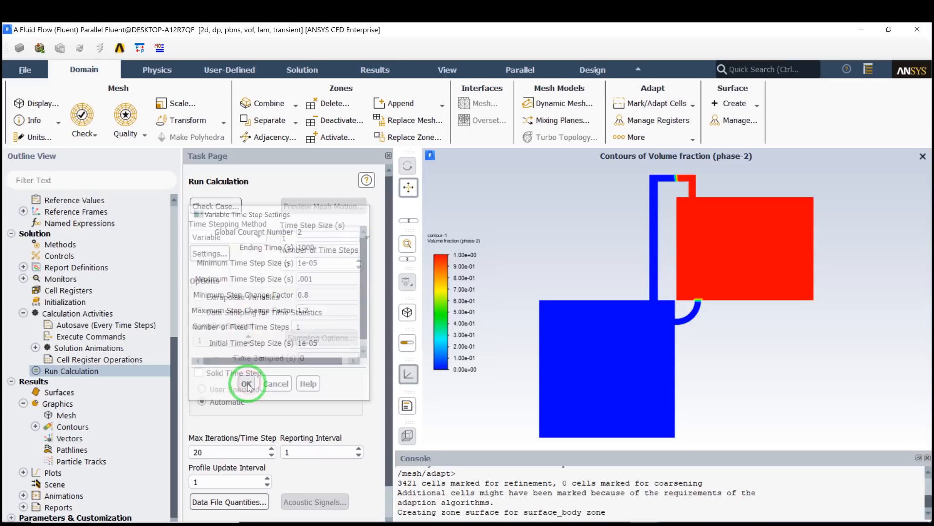
# Step: Set the time step size to 1e-5 s and the number of time steps to 20000, and start the calculation
pyautogui.click(301, 263)
pyautogui.click(301, 262)
pyautogui.click(295, 239)
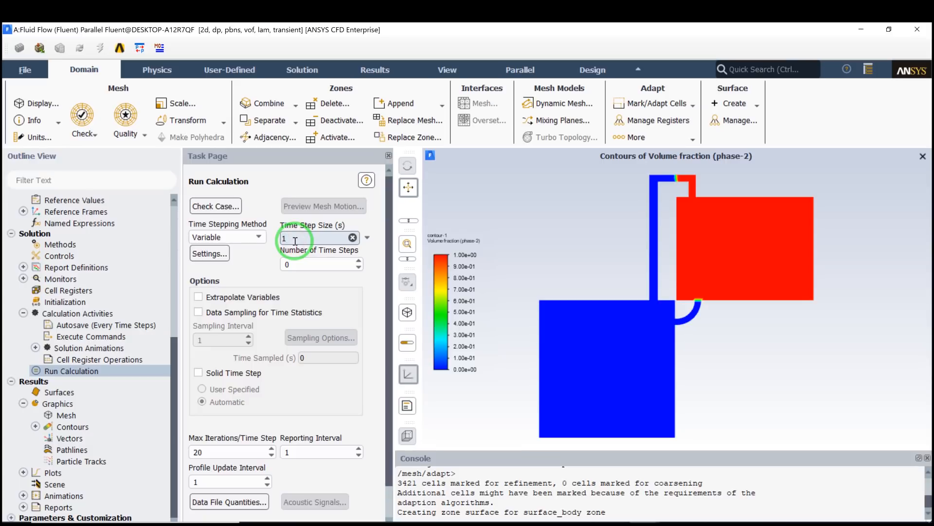
pyautogui.write('e-5')
pyautogui.click(289, 262)
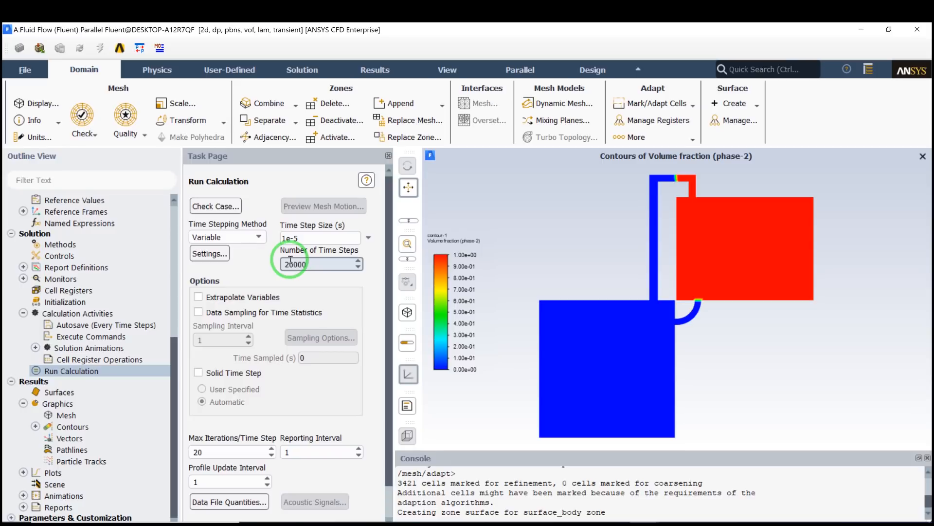
pyautogui.scroll(-1, 330, 392)
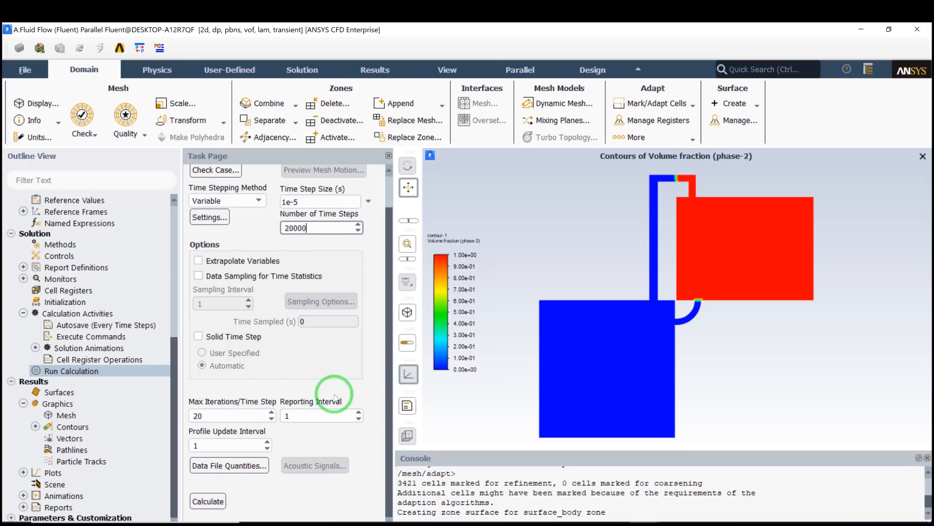
pyautogui.click(220, 497)
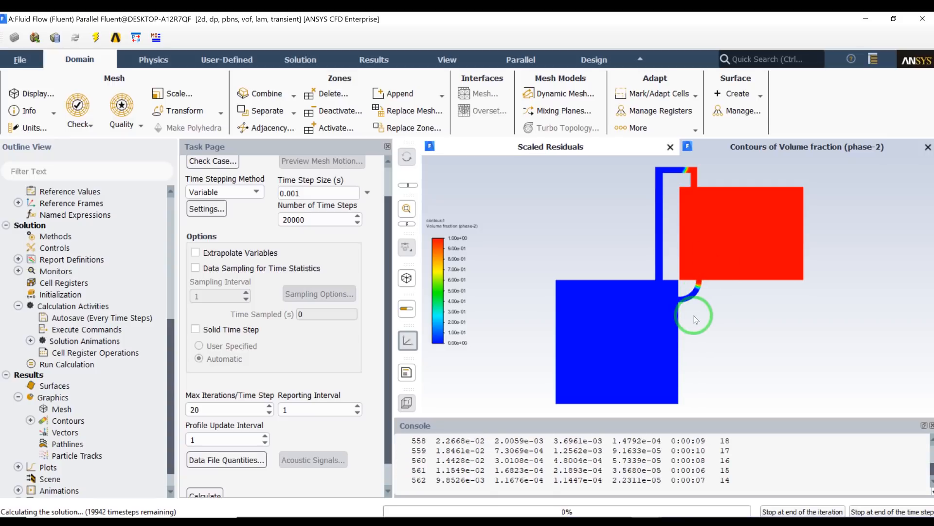
pyautogui.scroll(2, 711, 287)
pyautogui.scroll(-2, 711, 287)
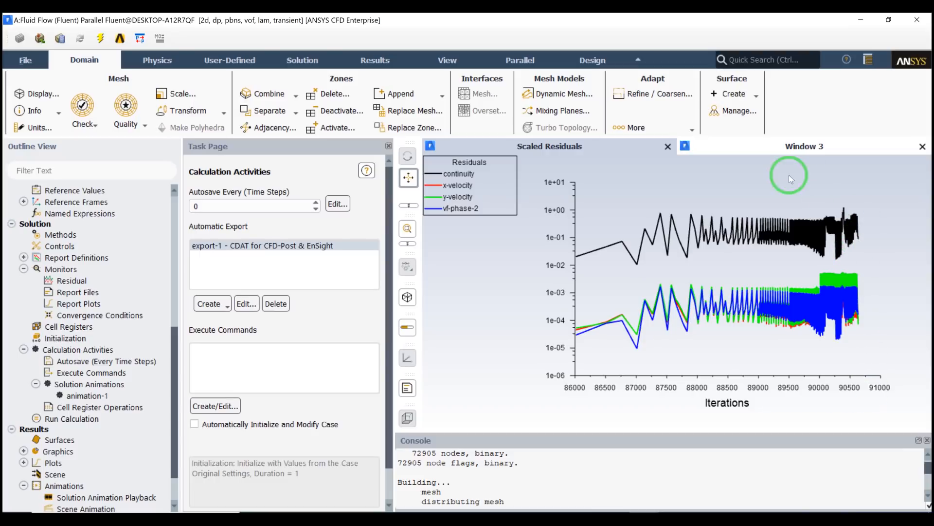
# Step: Show the phase-2 contour window, open the solution animation playback and play part of animation-1 before stopping it
pyautogui.click(777, 152)
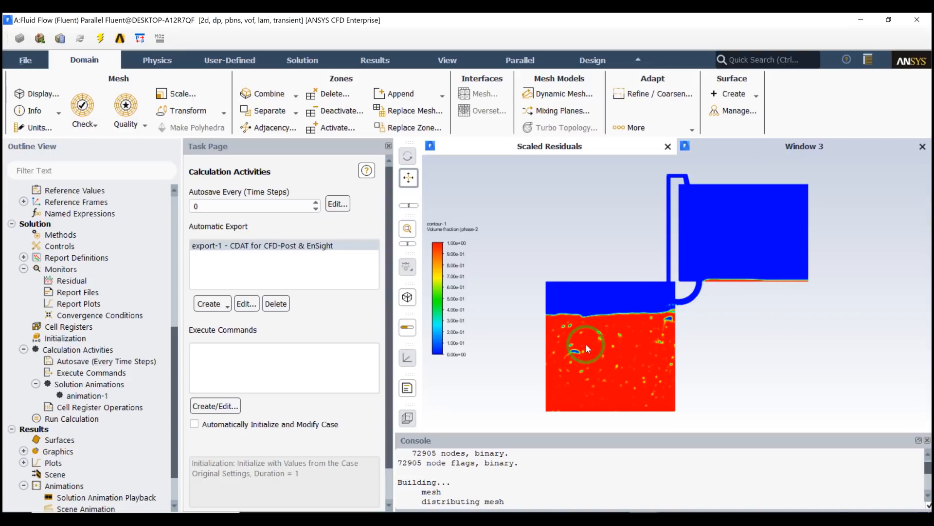
pyautogui.scroll(-1, 142, 329)
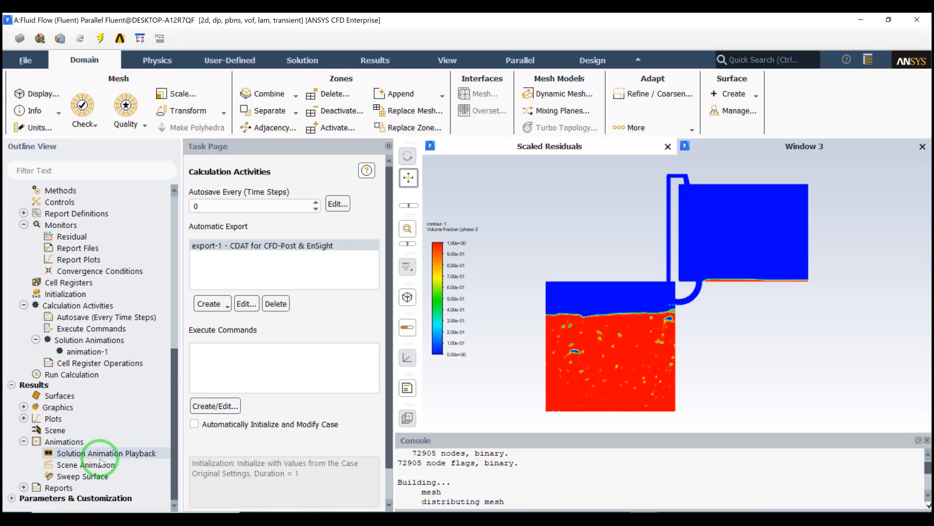
pyautogui.click(73, 453)
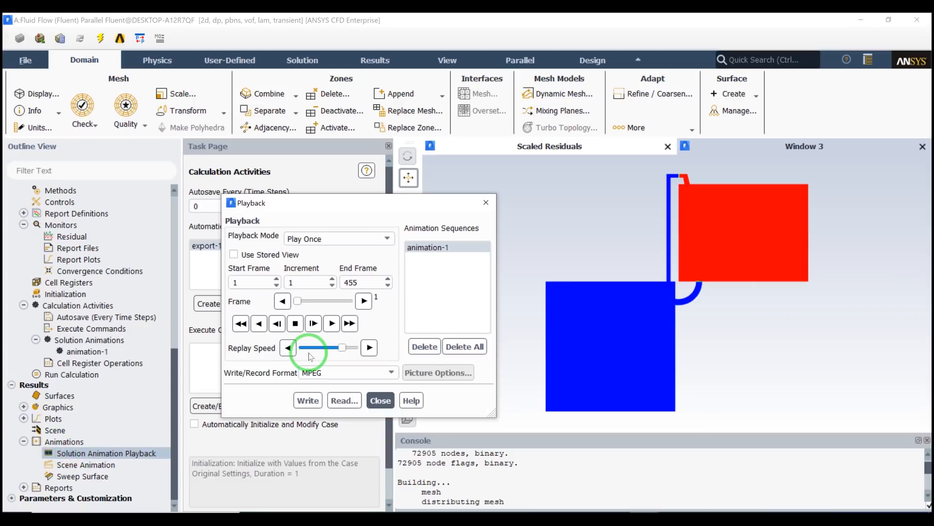
pyautogui.moveTo(382, 202); pyautogui.dragTo(311, 168)
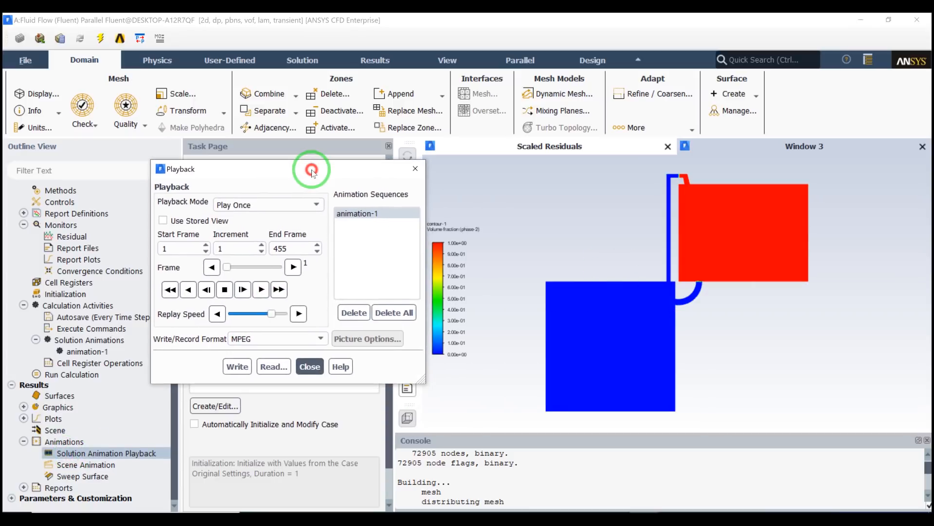
pyautogui.click(261, 291)
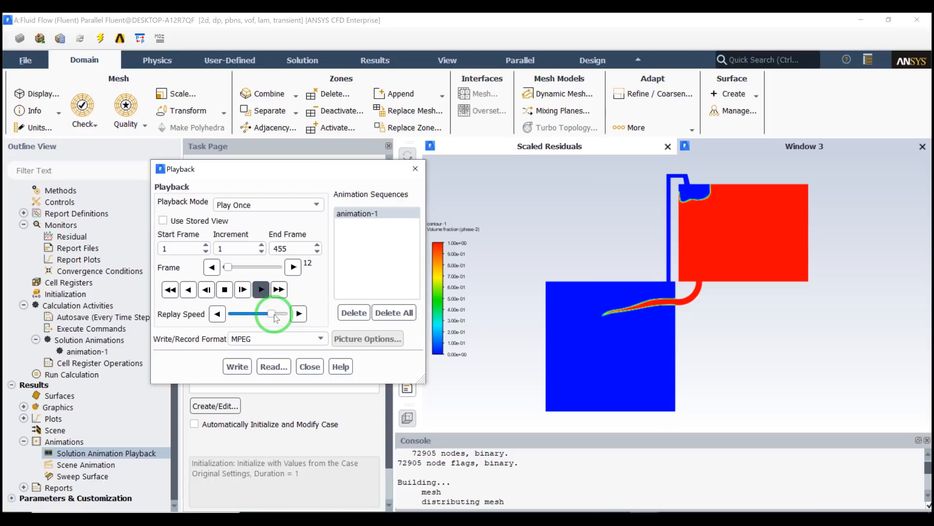
pyautogui.click(225, 290)
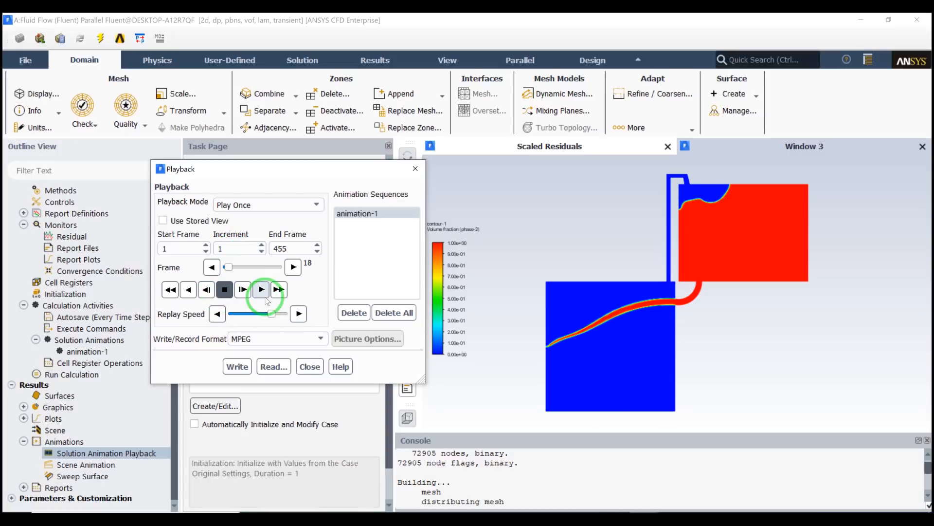
# Step: Set the playback increment to 10 and fast-forward through animation-1
pyautogui.click(229, 252)
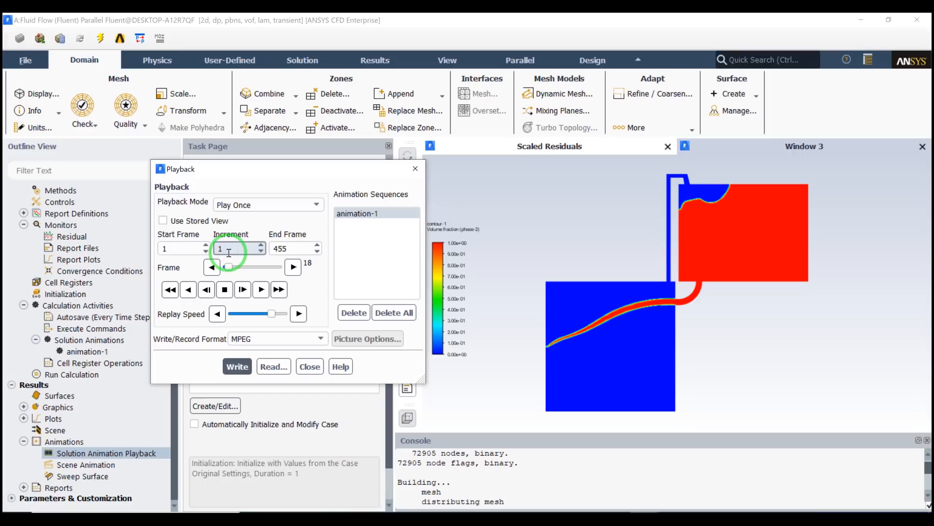
pyautogui.write('0')
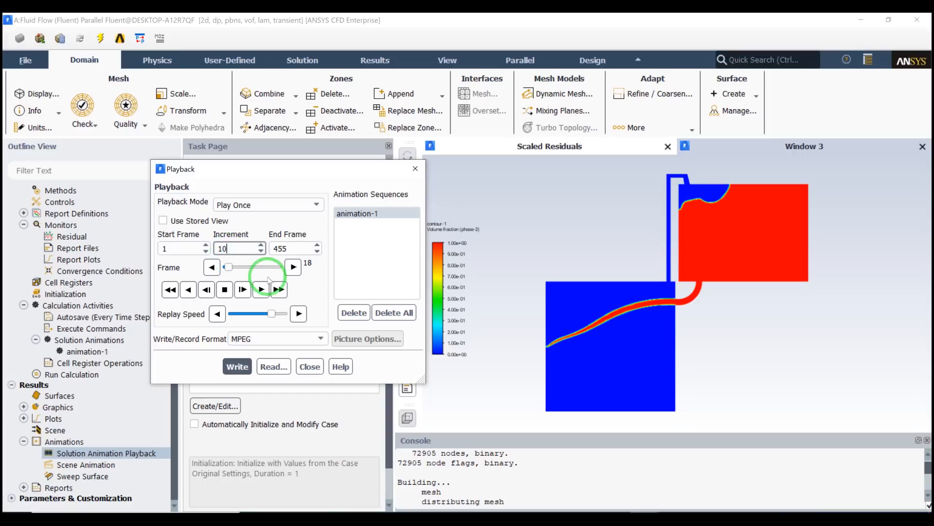
pyautogui.click(281, 291)
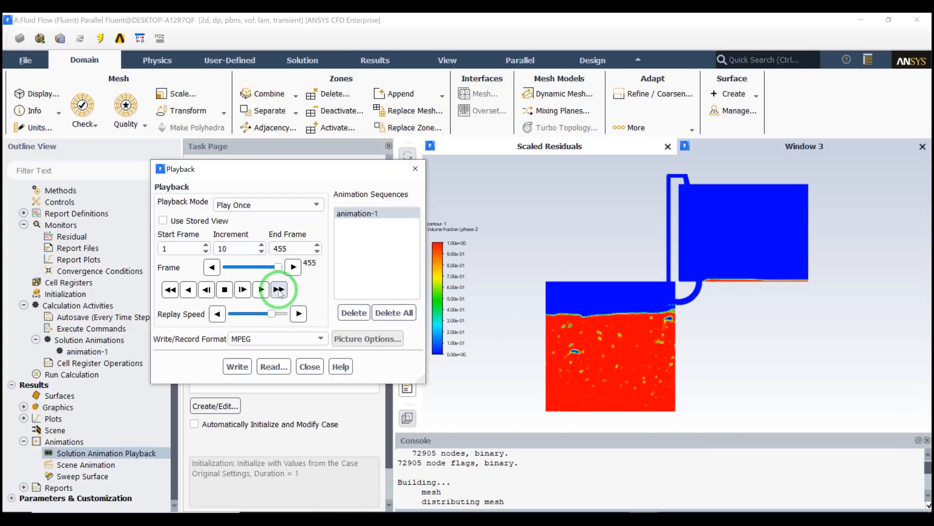
pyautogui.click(279, 290)
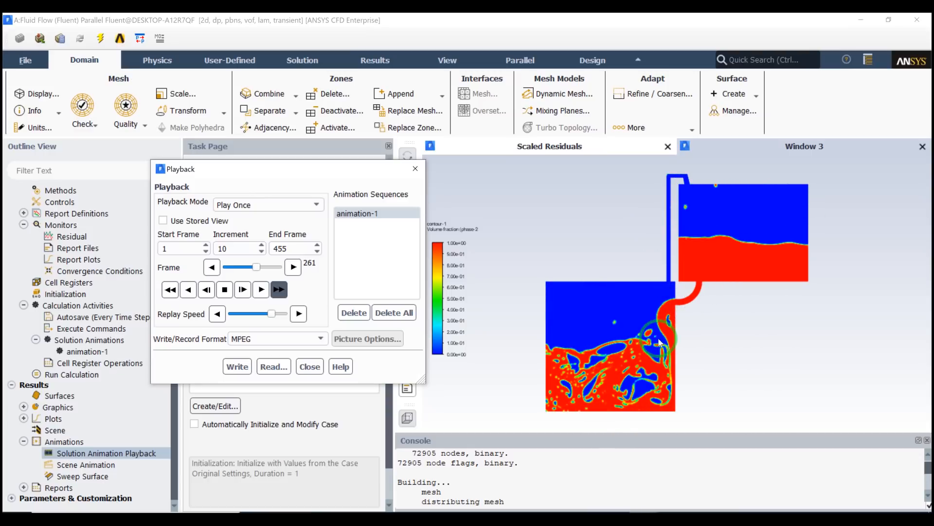
# Step: Stop the animation playback and return it to frame 1
pyautogui.moveTo(260, 267); pyautogui.dragTo(240, 268)
pyautogui.click(233, 267)
pyautogui.click(231, 266)
pyautogui.click(230, 267)
pyautogui.click(217, 266)
pyautogui.click(227, 286)
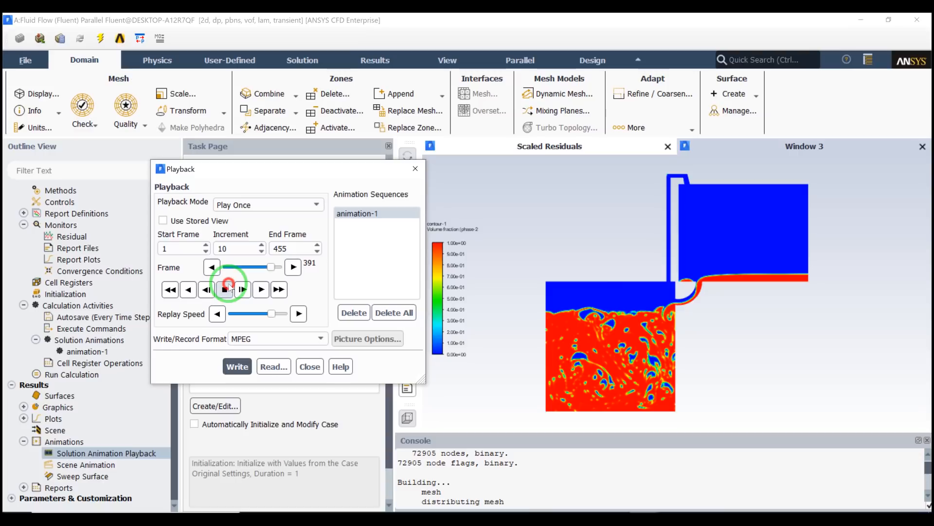
pyautogui.click(231, 267)
pyautogui.moveTo(271, 267); pyautogui.dragTo(209, 265)
pyautogui.click(239, 290)
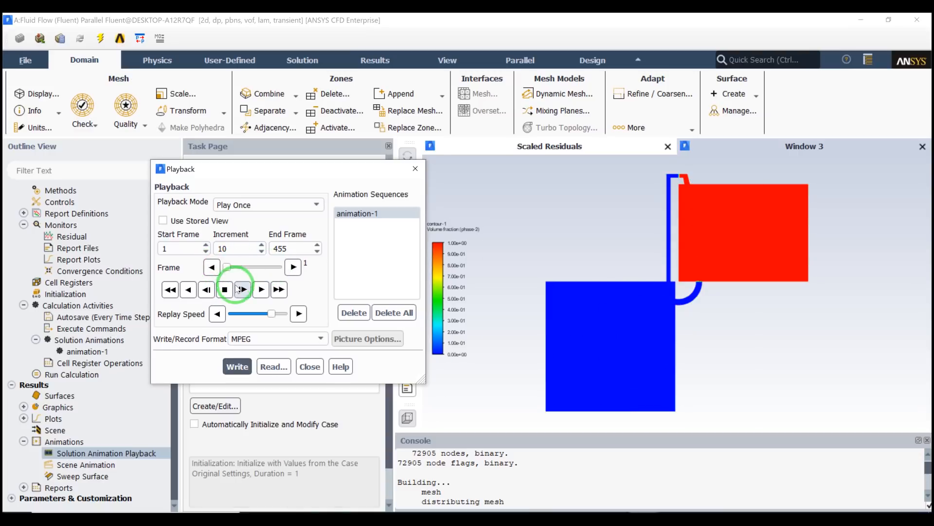
# Step: Raise the replay speed to its maximum, play animation-1 at normal increment, and stop and rewind it to frame 1
pyautogui.moveTo(273, 314); pyautogui.dragTo(289, 317)
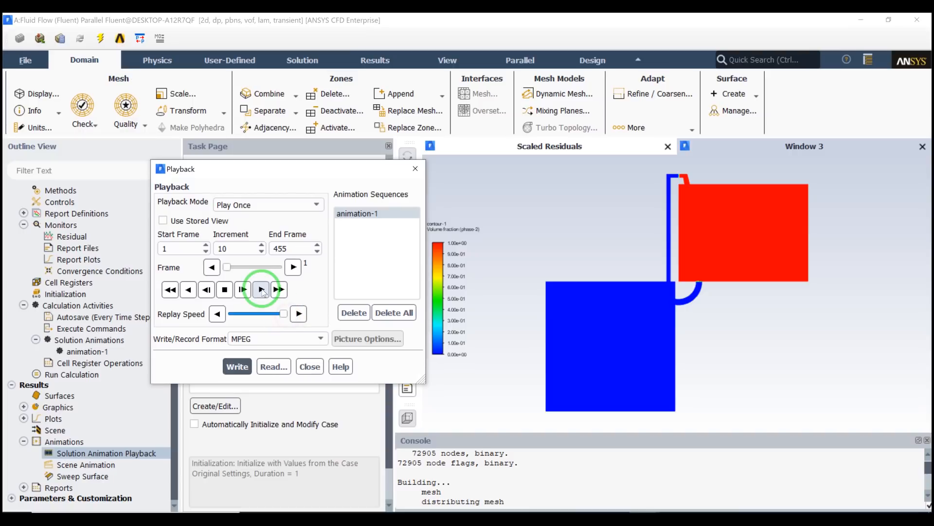
pyautogui.click(261, 289)
pyautogui.click(670, 309)
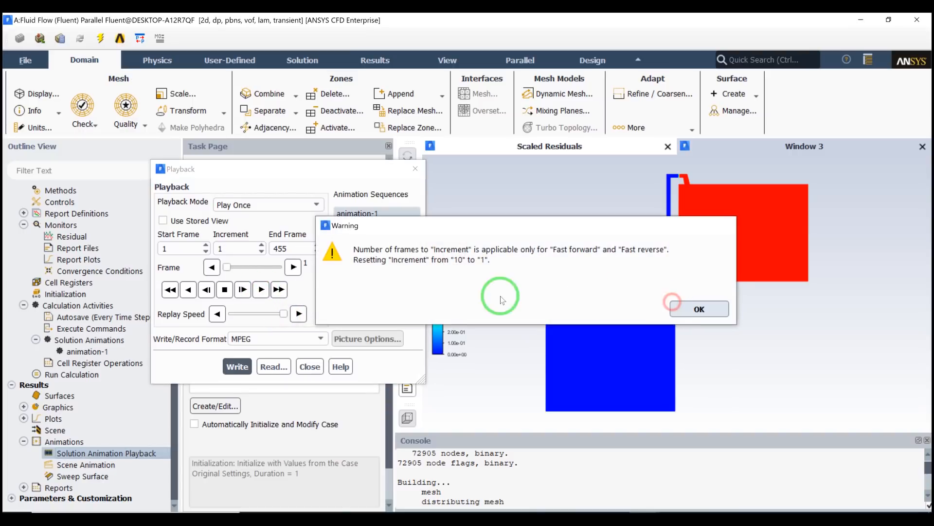
pyautogui.click(261, 289)
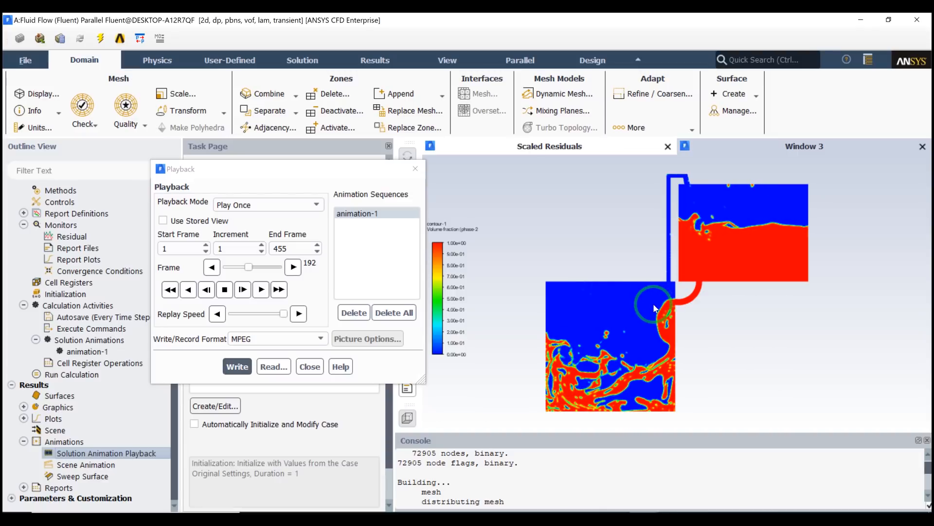
pyautogui.click(224, 291)
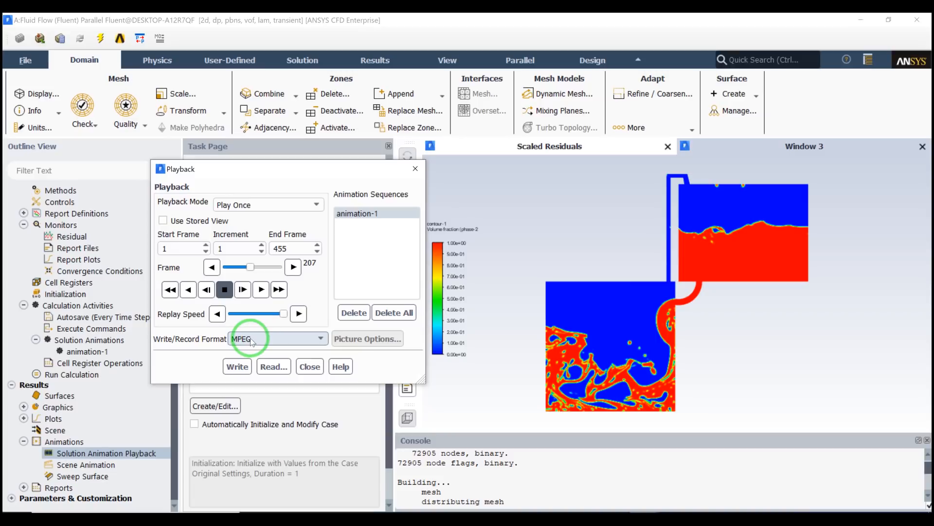
pyautogui.moveTo(250, 268); pyautogui.dragTo(212, 267)
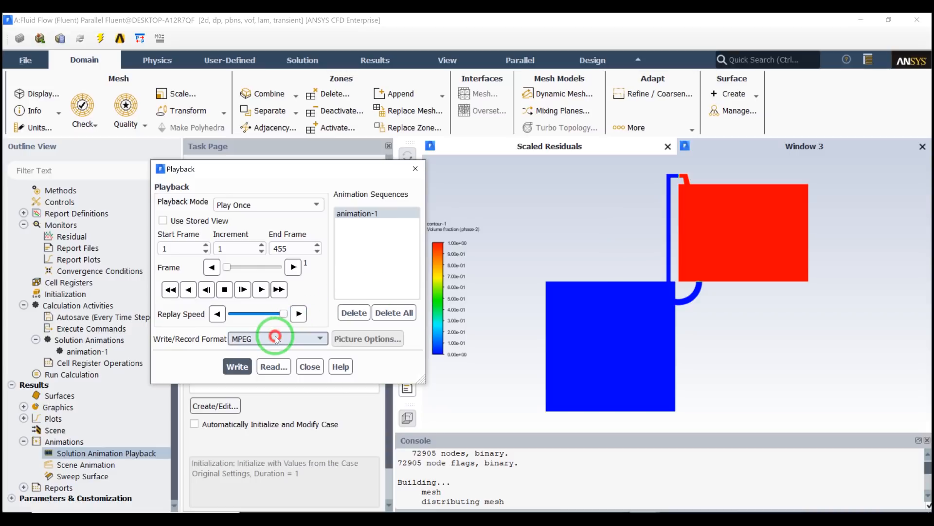
# Step: Choose Picture Files as the write/record format and review its picture options without saving
pyautogui.click(237, 340)
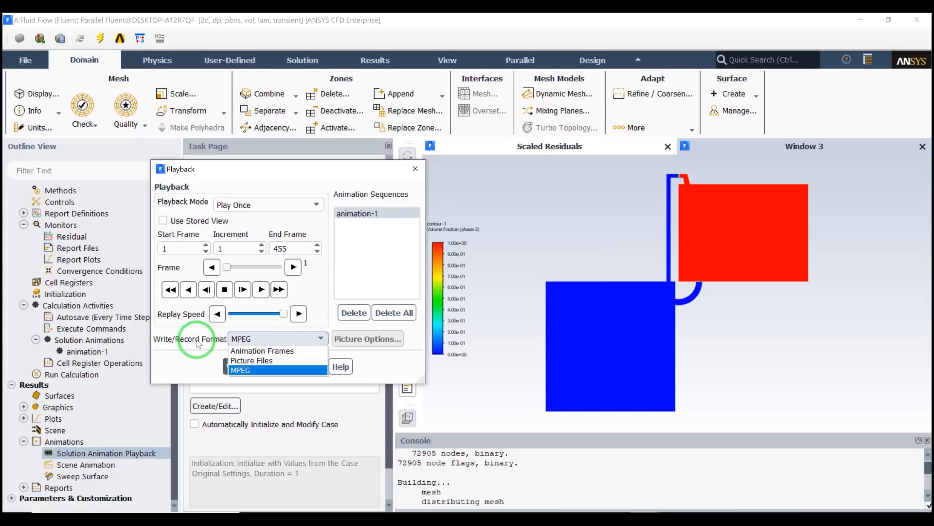
pyautogui.click(263, 363)
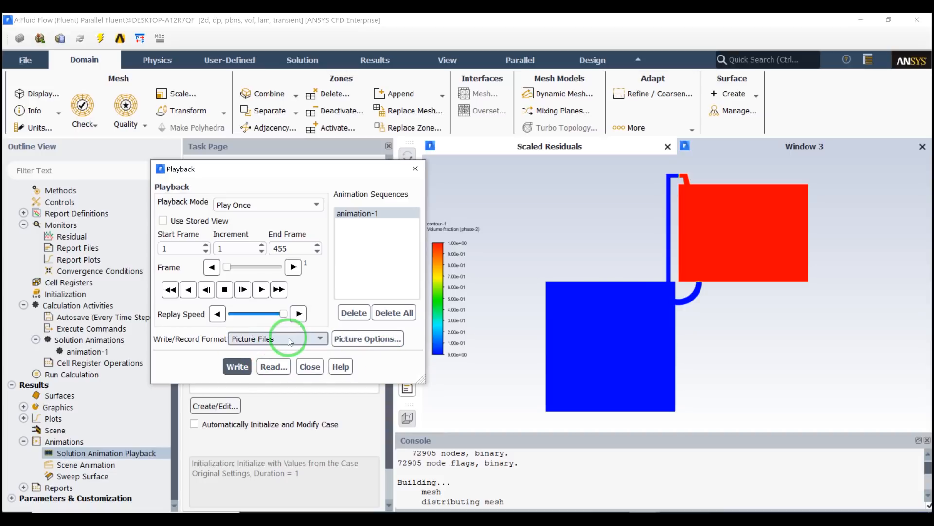
pyautogui.click(342, 339)
pyautogui.click(413, 319)
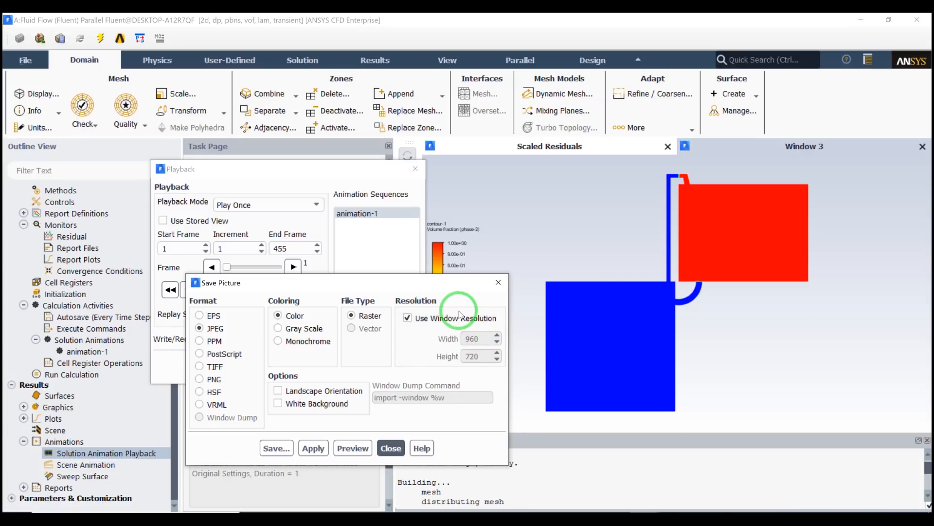
pyautogui.click(498, 283)
# Step: Write animation-1 out as a video file in MPEG format
pyautogui.click(287, 339)
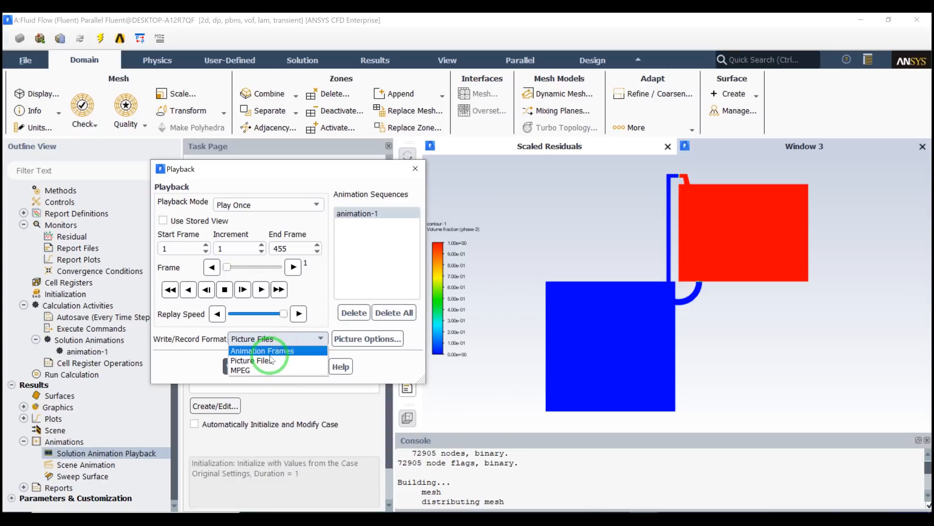
pyautogui.click(262, 370)
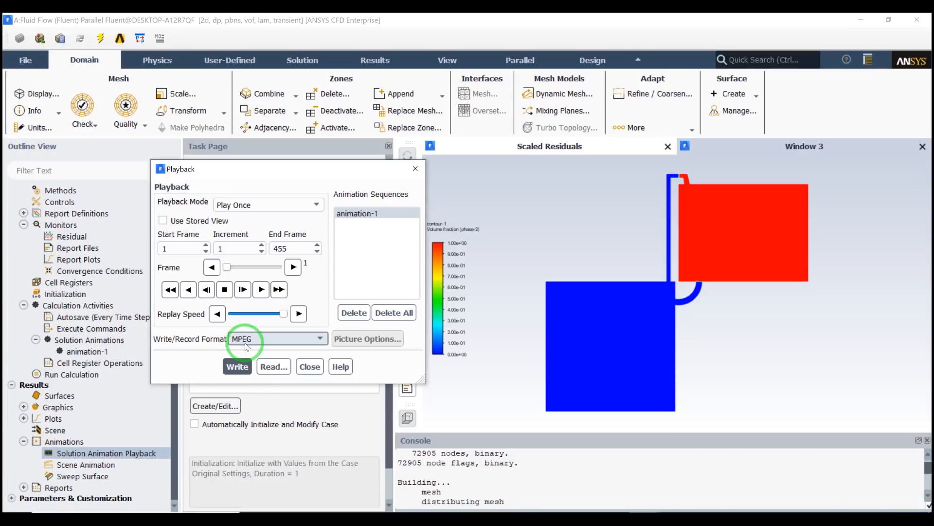
pyautogui.click(248, 369)
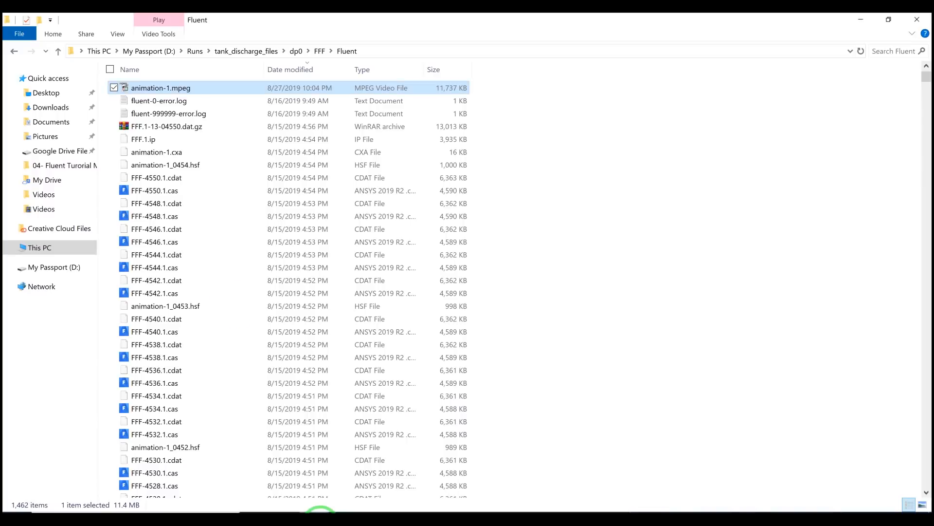
# Step: Open animation-1.mpeg from the Fluent results folder, watch it in full screen, and close the video player
pyautogui.doubleClick(188, 88)
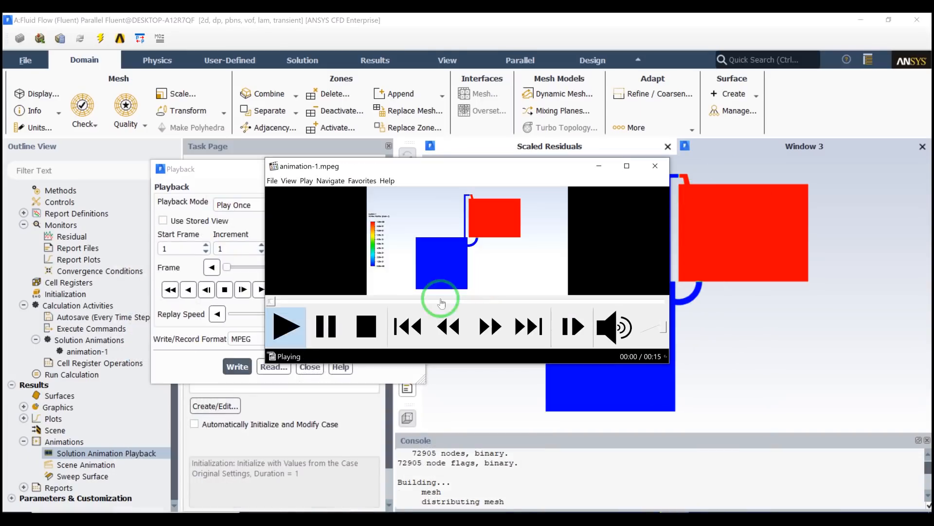
pyautogui.doubleClick(510, 256)
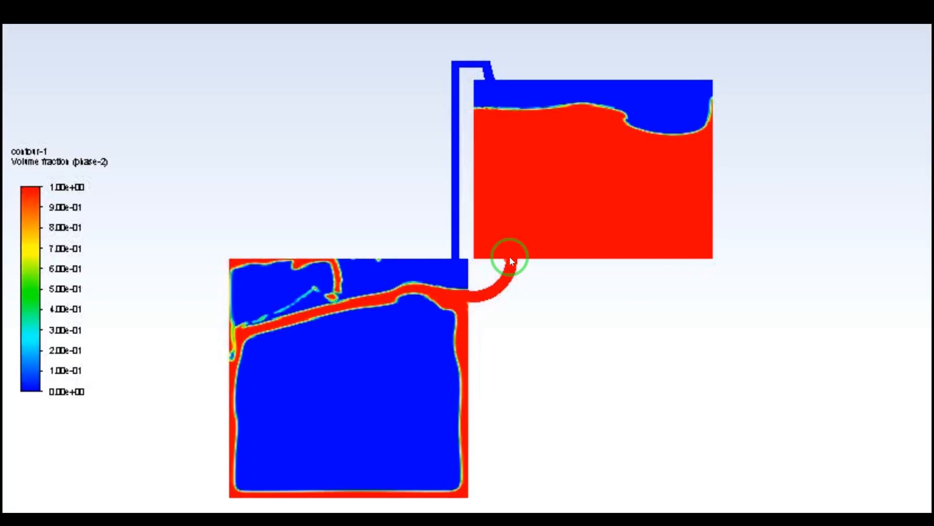
pyautogui.doubleClick(496, 286)
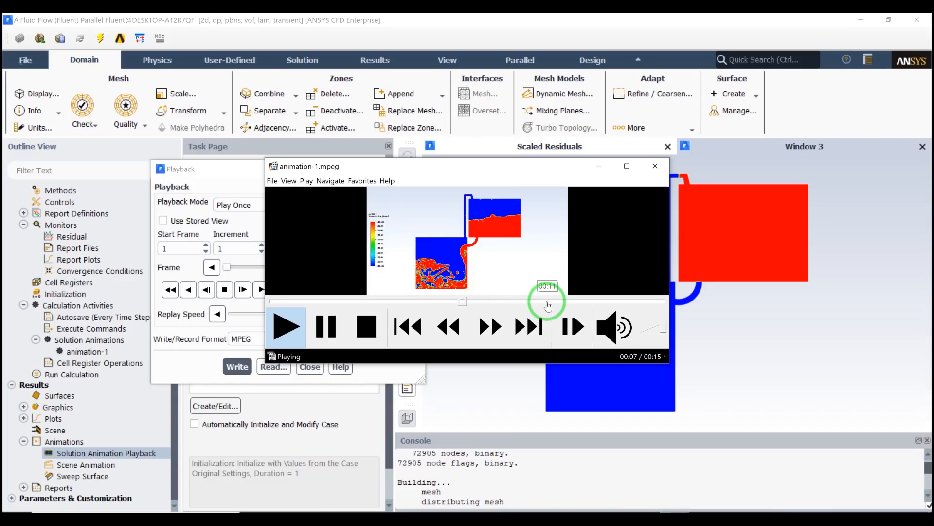
pyautogui.click(655, 166)
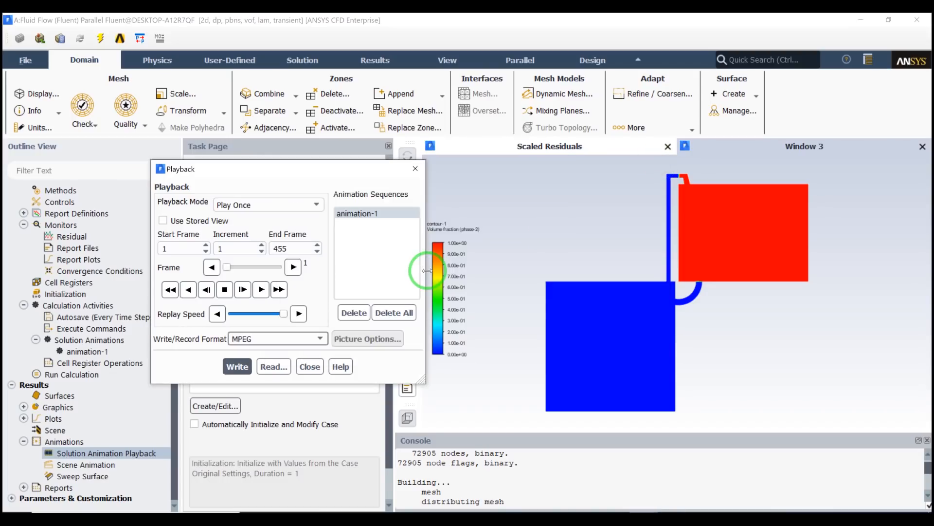